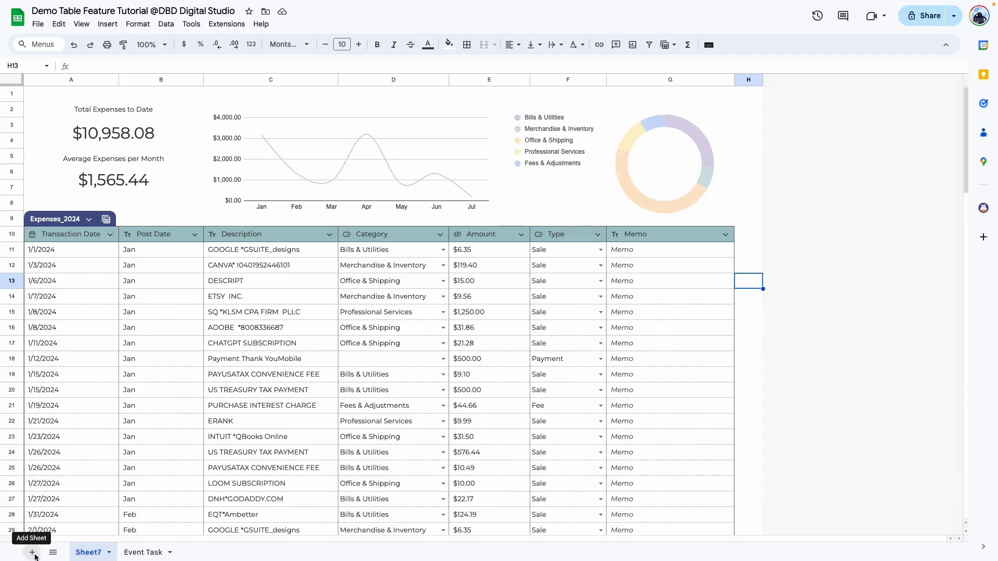
Step: Create a new blank sheet tab called Tutorial beside Sheet7
click(32, 553)
text(Tutorial)
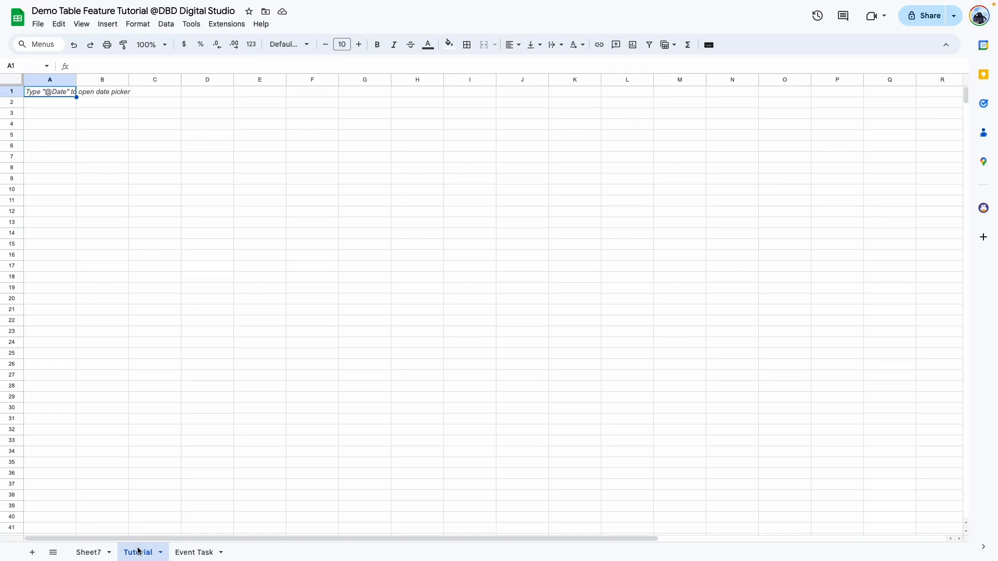
Step: Upload demo data 2.CSV from Downloads, importing it to replace the current sheet
click(102, 157)
click(38, 24)
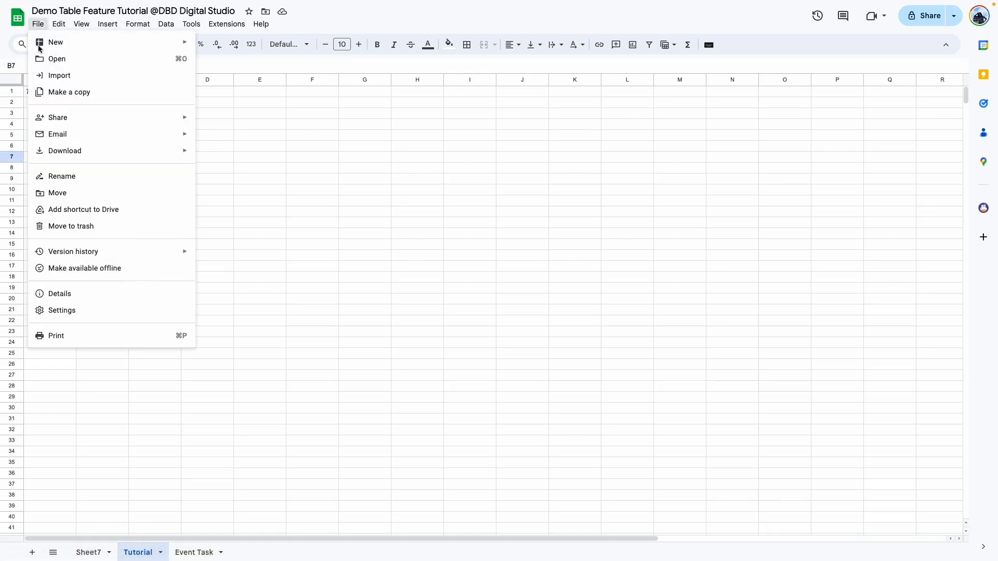
click(59, 76)
click(410, 164)
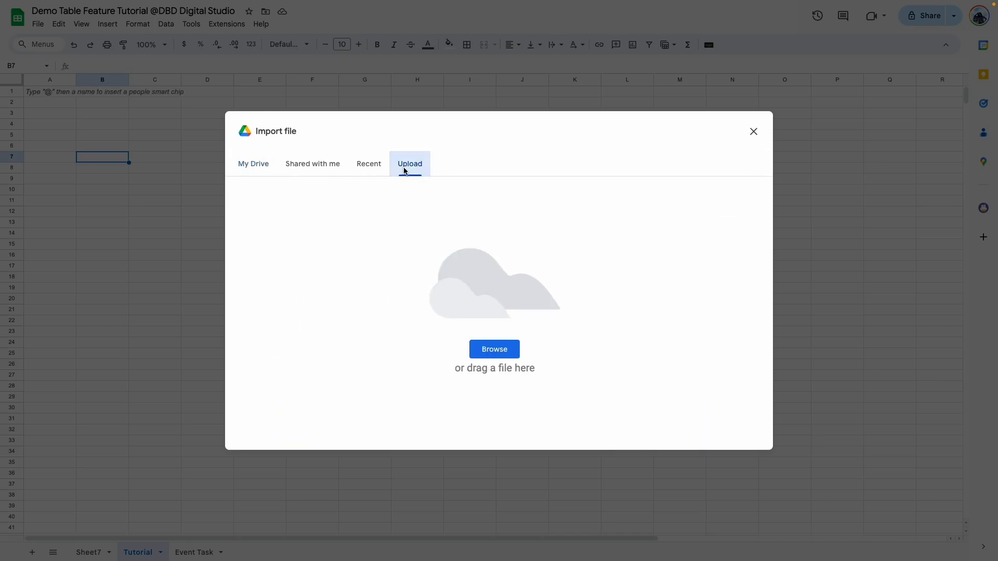
click(500, 350)
click(312, 241)
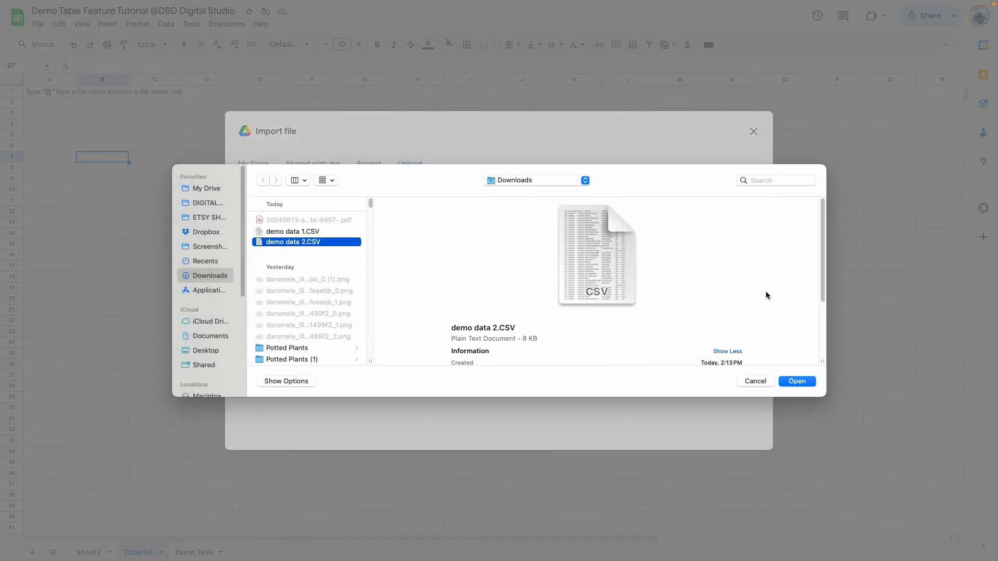
click(797, 381)
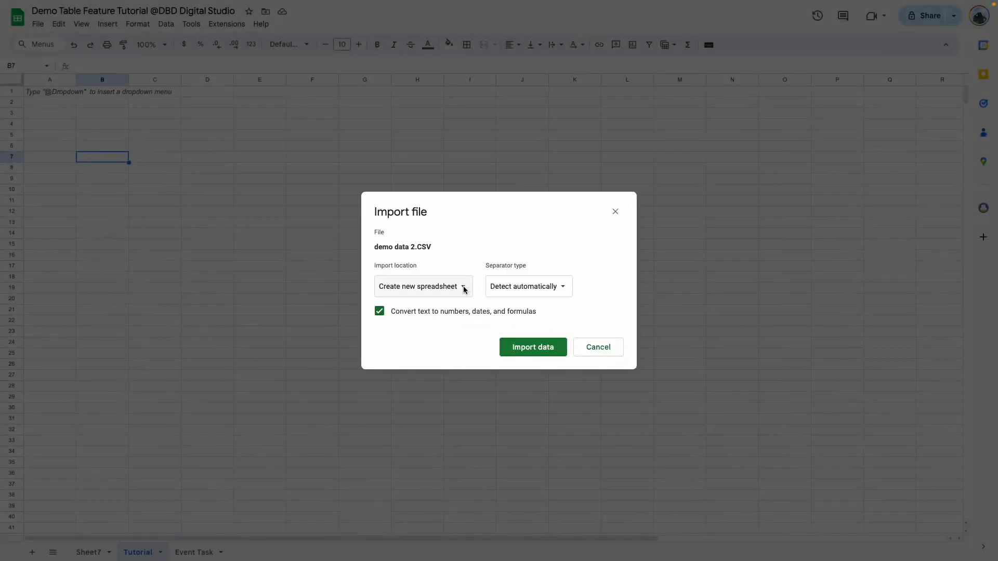
click(464, 287)
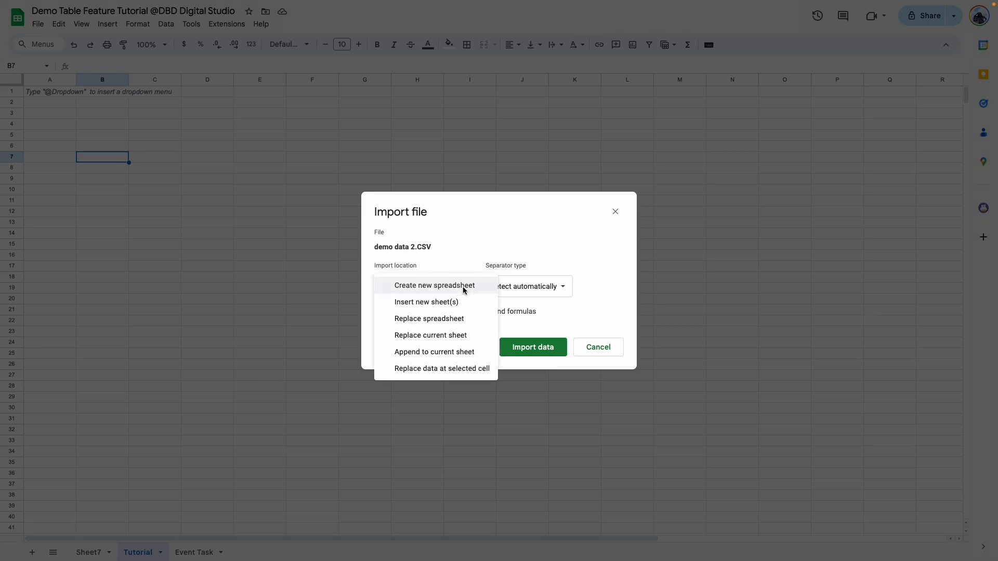
click(427, 336)
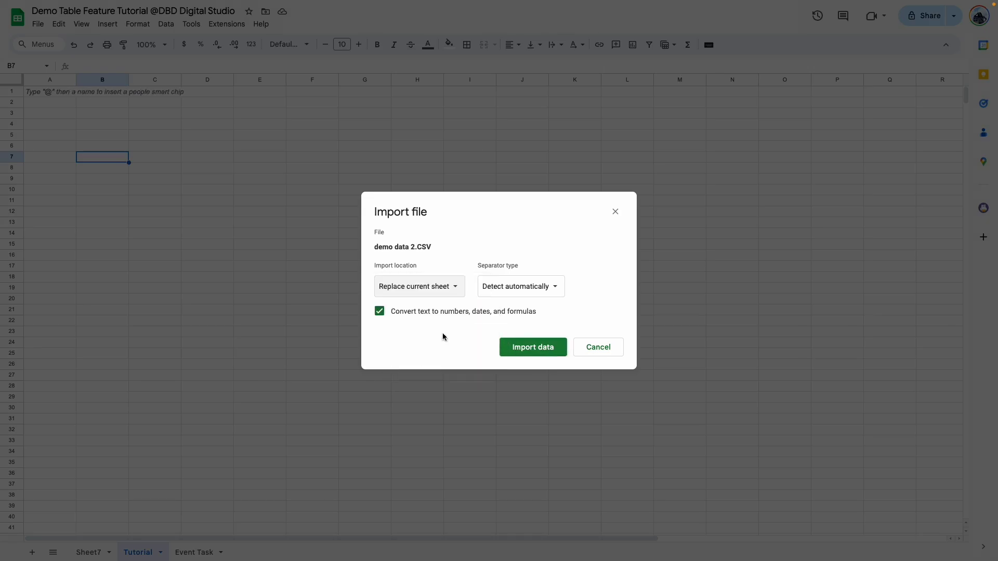
click(529, 349)
scroll(273, 300, down, 15)
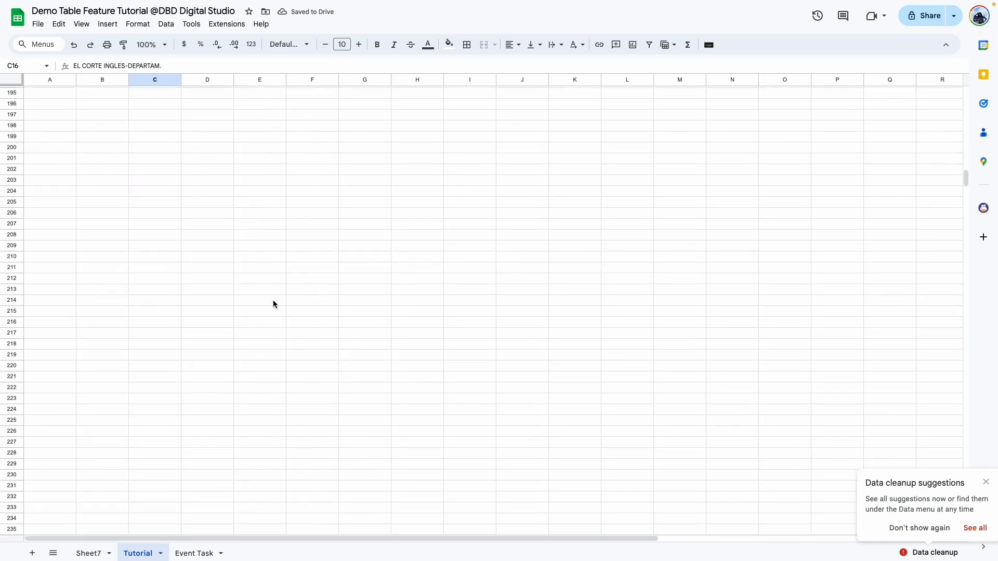
scroll(273, 305, up, 7)
scroll(273, 304, up, 5)
scroll(274, 305, down, 3)
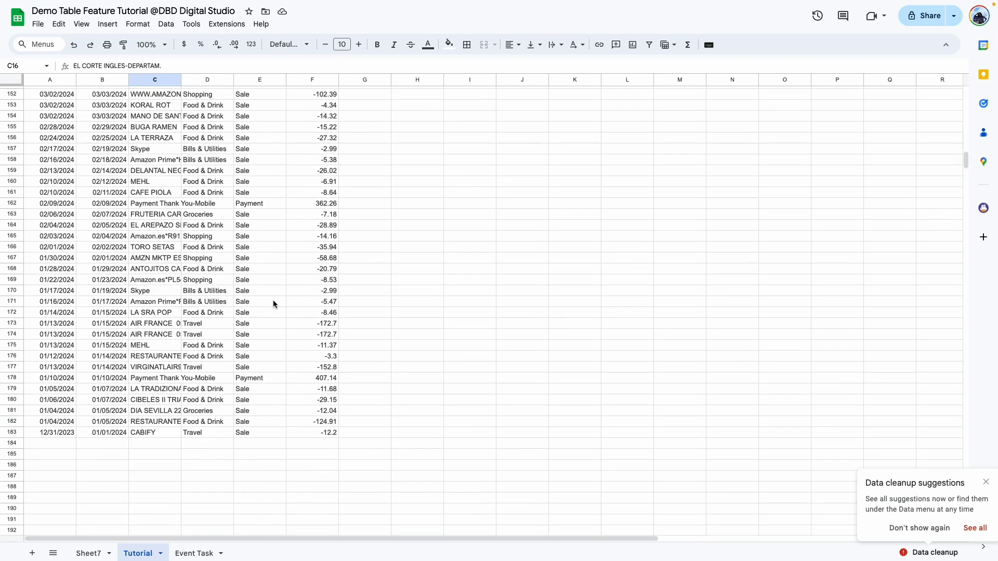
scroll(273, 304, up, 6)
scroll(273, 300, up, 15)
scroll(273, 301, up, 5)
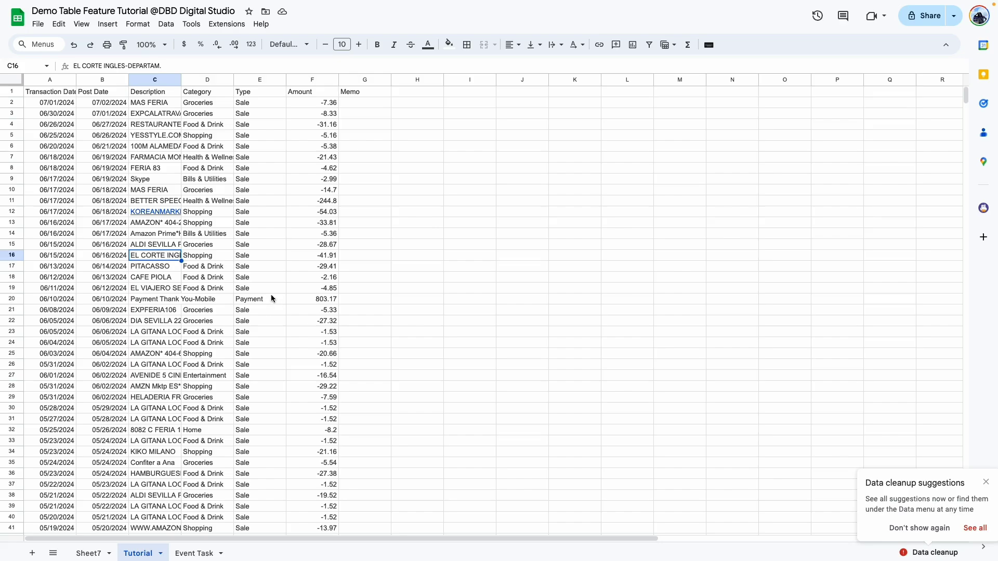
Step: Replace every '-' with nothing so amounts like -8.33 become positive
click(365, 113)
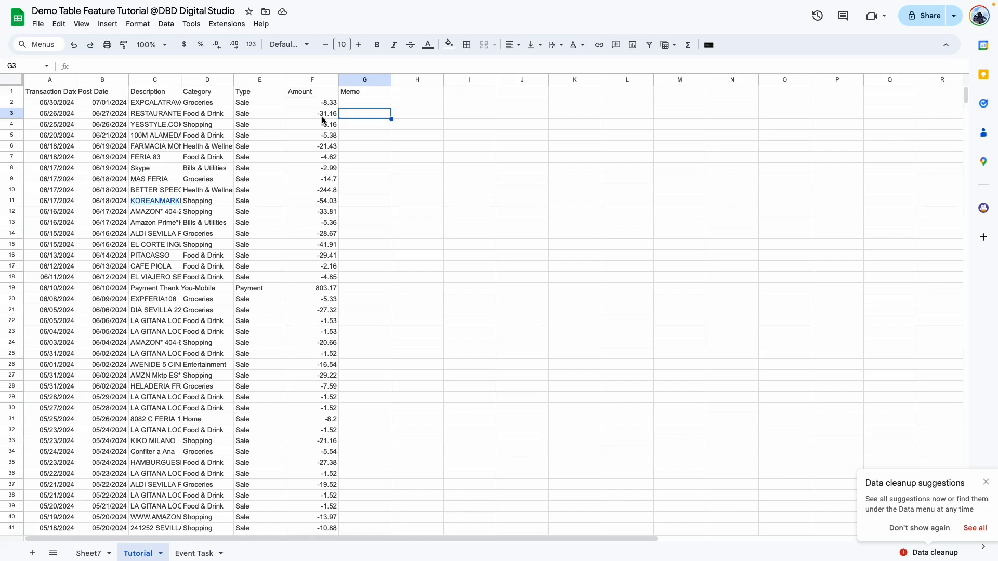
click(325, 104)
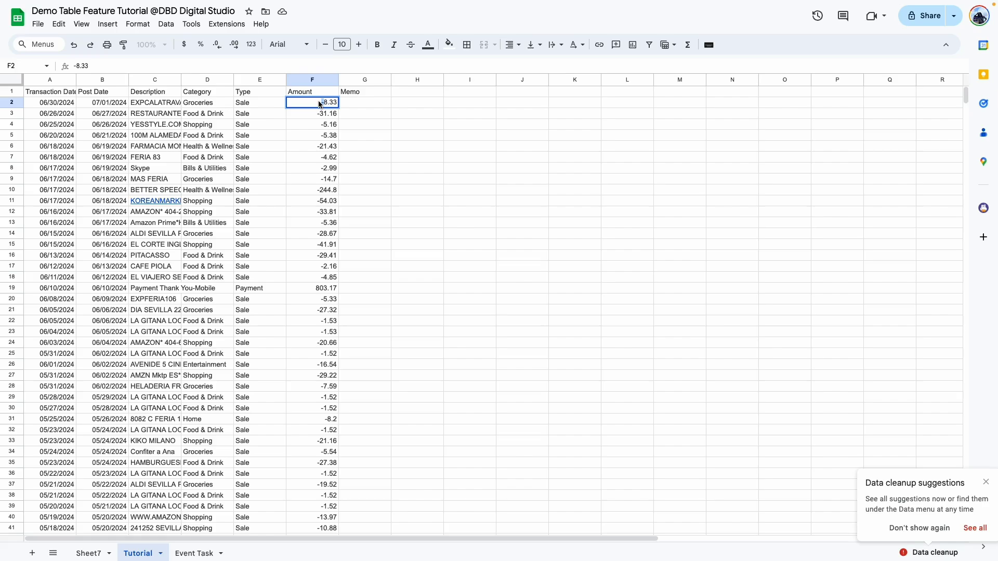
key(ctrl+f)
text(-)
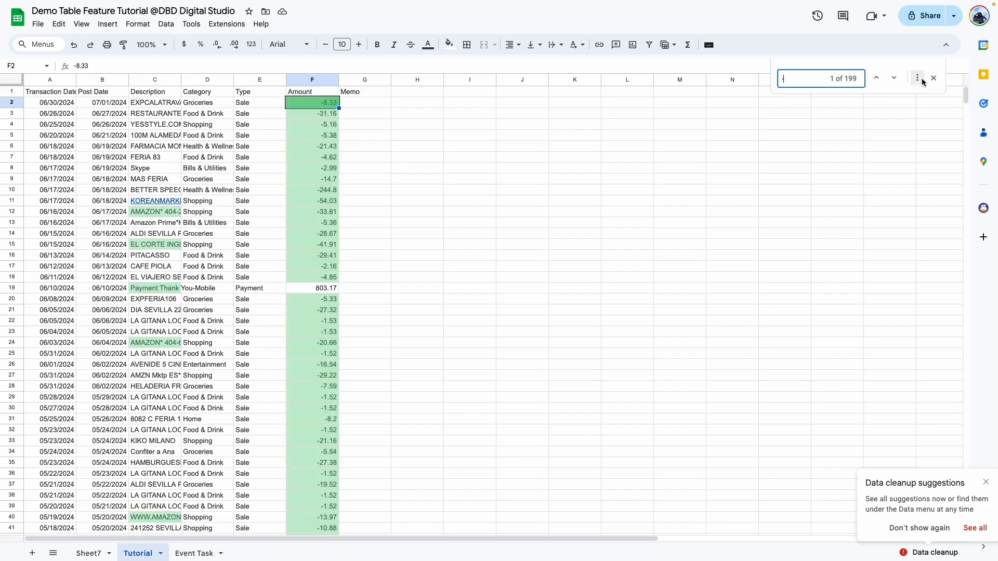
click(918, 78)
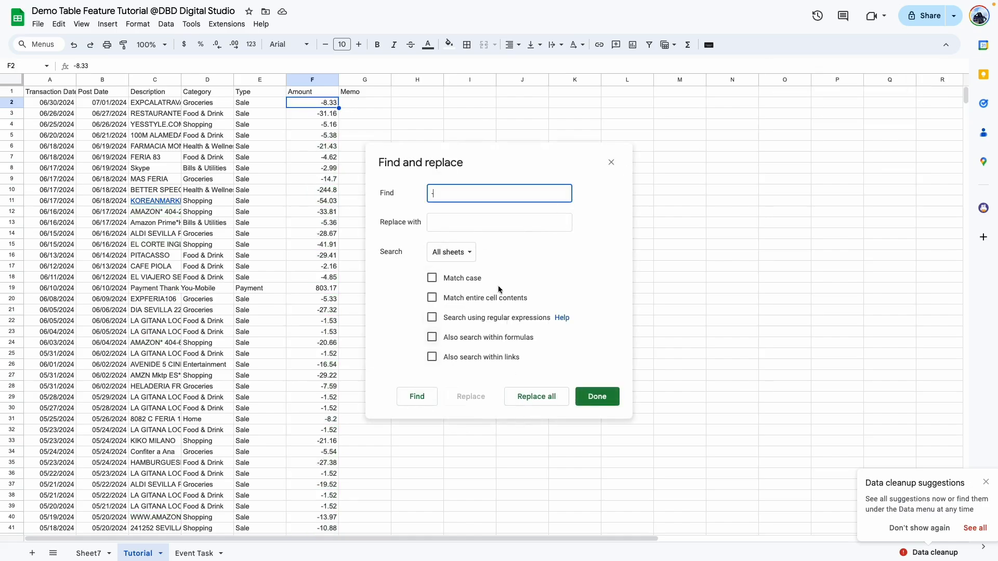
click(539, 398)
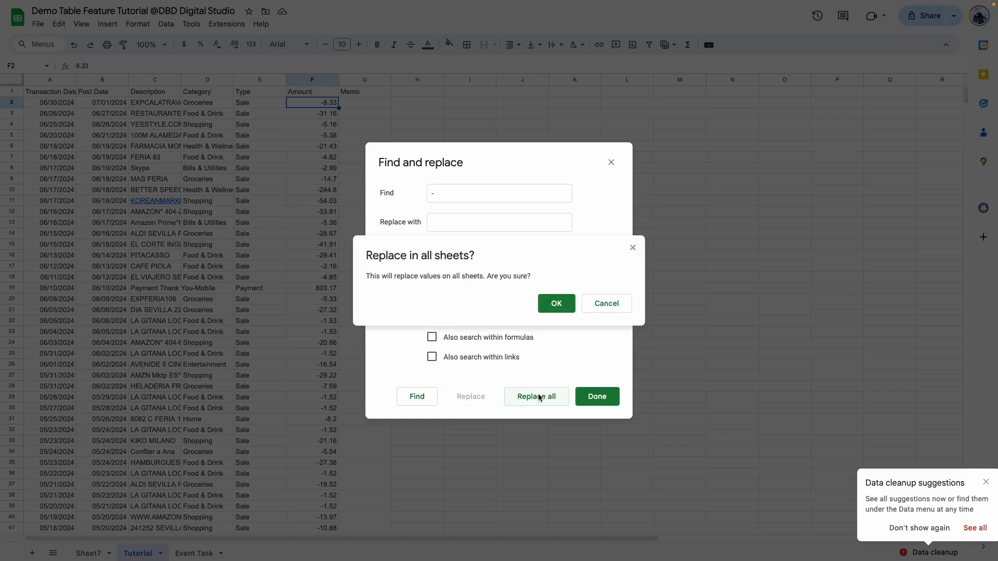
click(556, 304)
Step: Set the whole sheet in Montserrat and auto-fit all columns to their contents
click(14, 79)
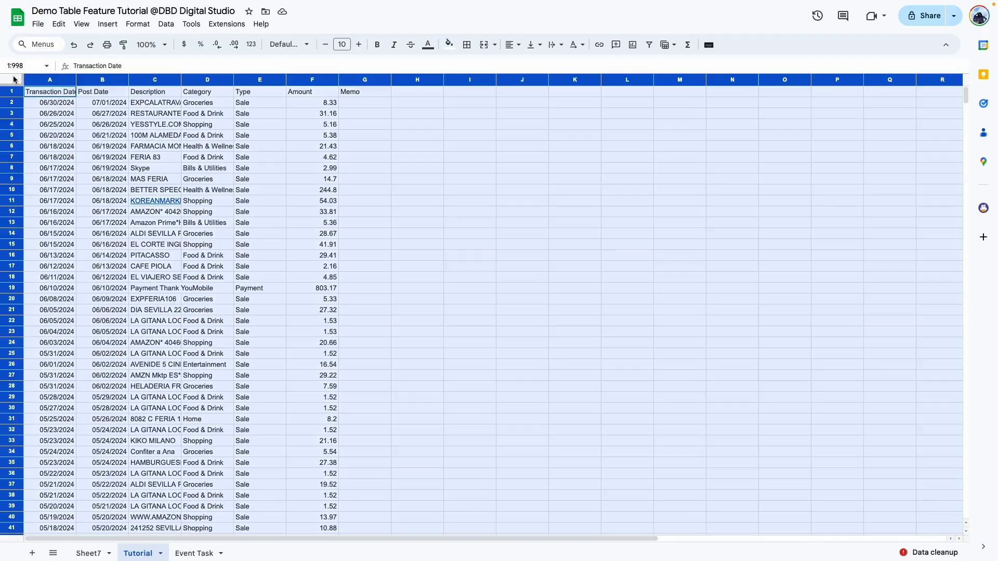
click(292, 45)
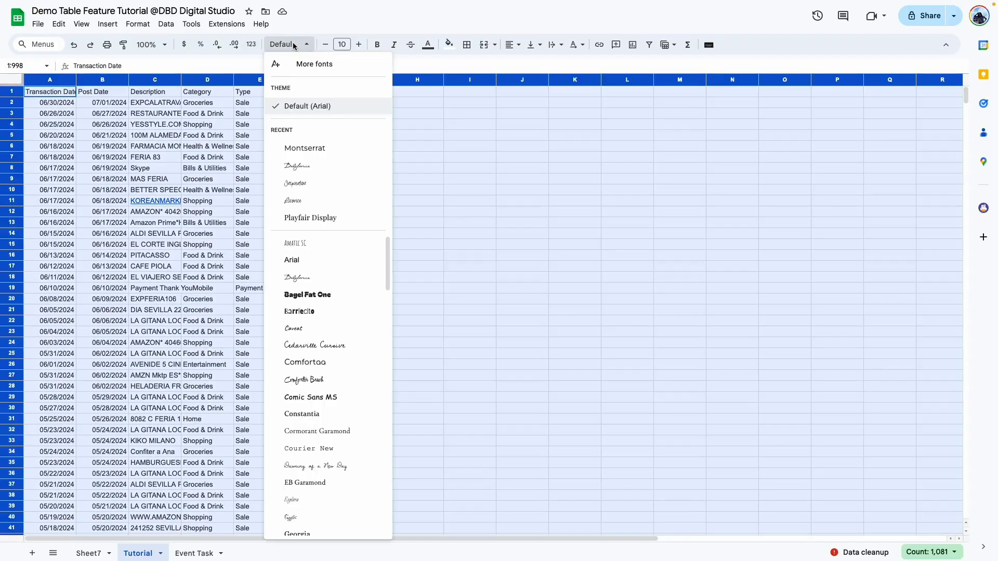
click(340, 149)
key(ctrl+a)
double_click(445, 79)
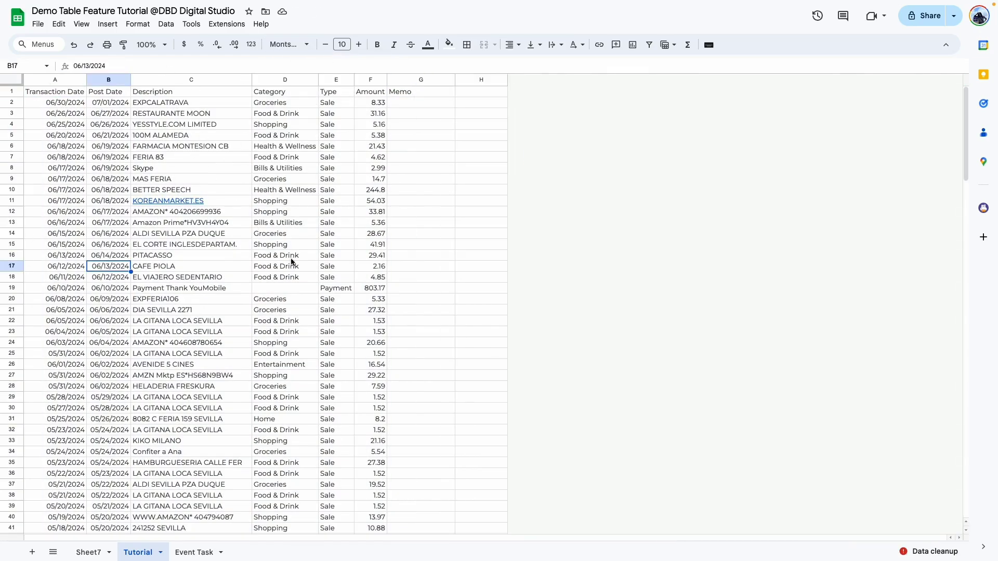
Step: Convert the imported data range into a table
click(287, 159)
click(137, 23)
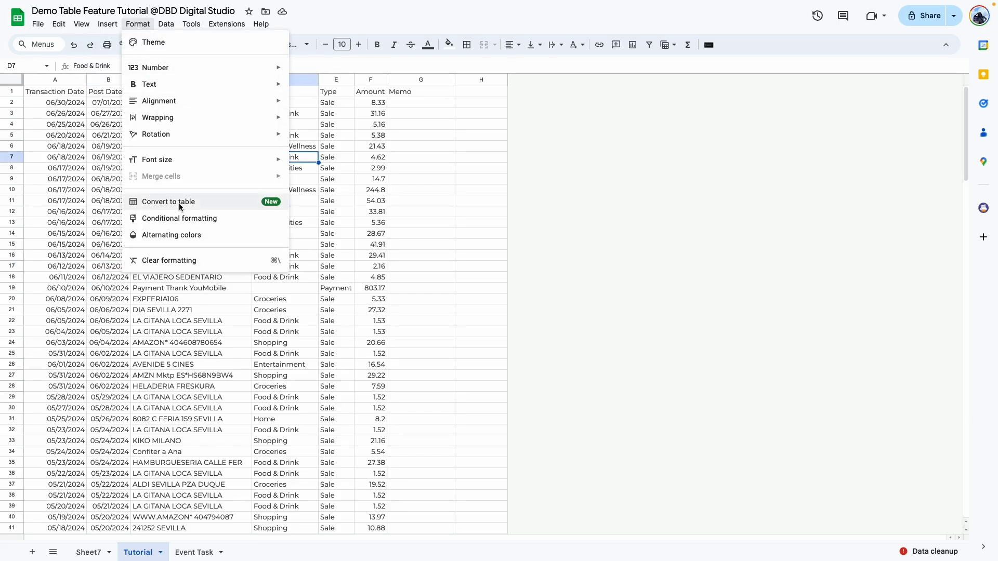
click(143, 201)
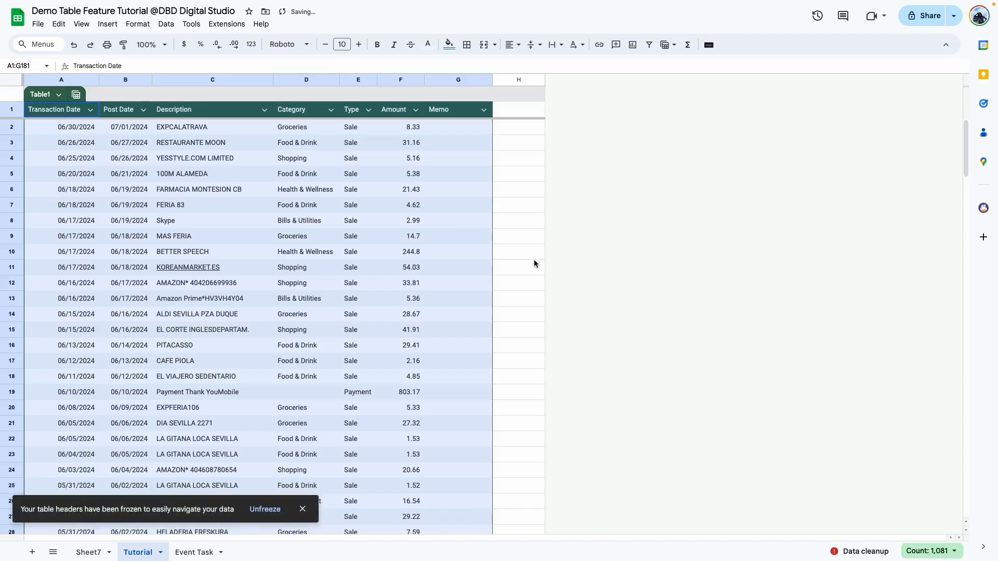
Step: Rename the table to Expenses_2024_1
click(212, 220)
click(57, 94)
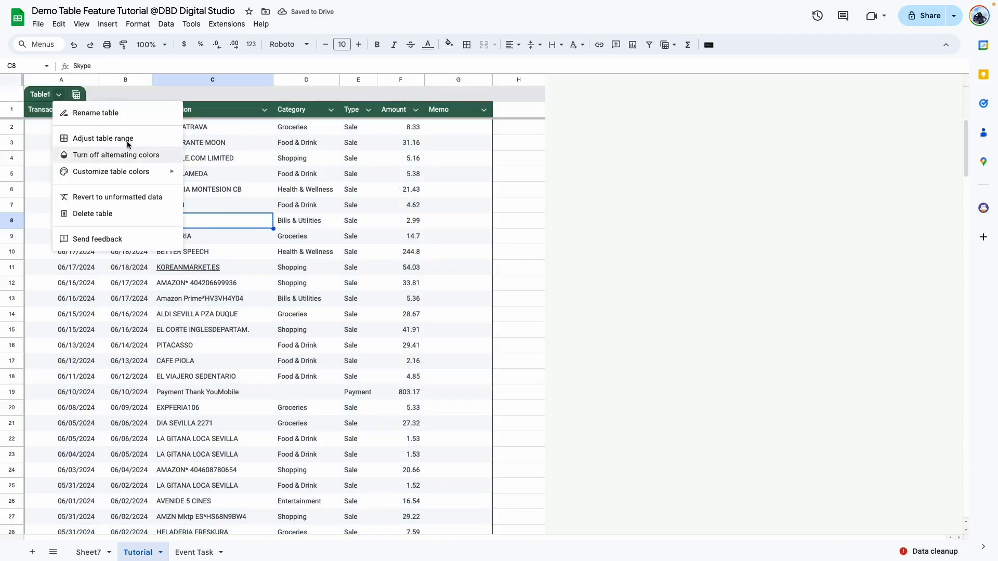
click(141, 111)
text(Expenses_2024_1)
key(Return)
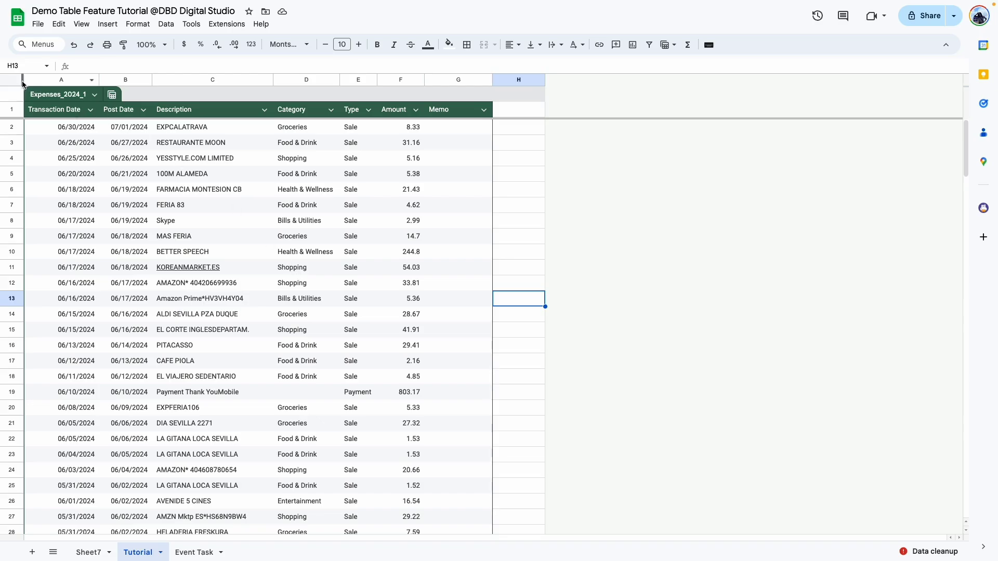
Step: Switch the sheet font to Nunito and move the table down so its header sits in row 3
click(18, 81)
click(305, 45)
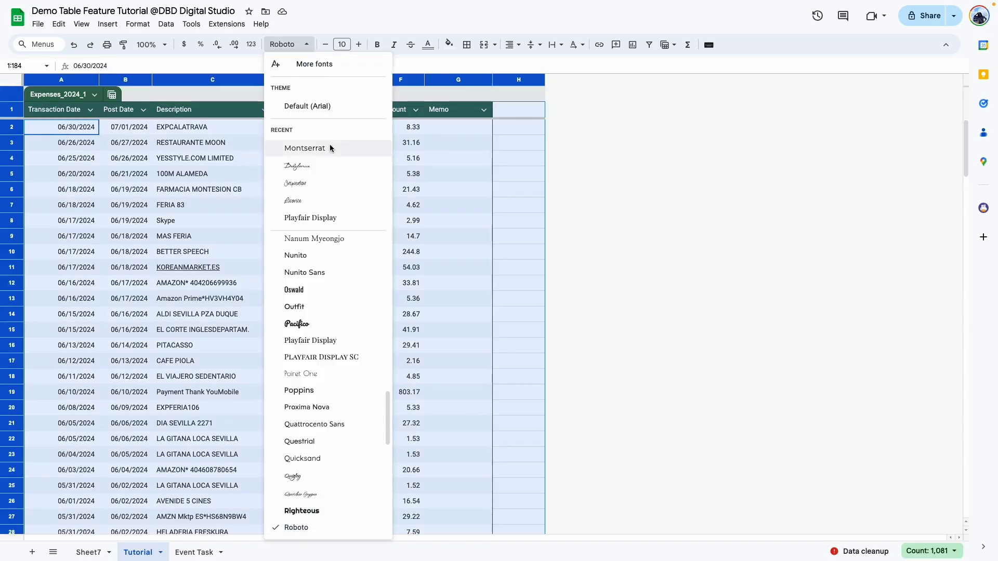
click(295, 255)
click(212, 158)
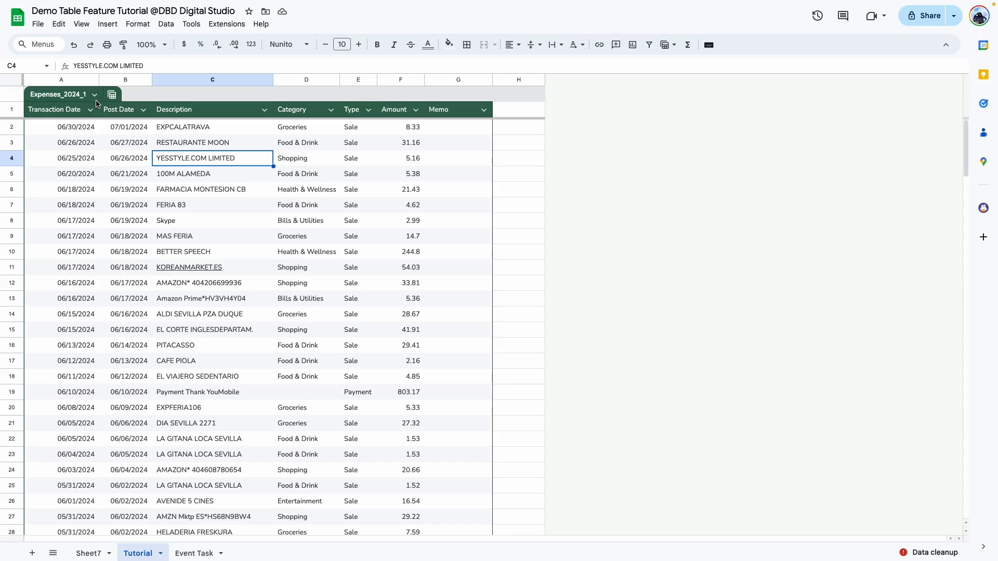
drag(37, 119, 468, 121)
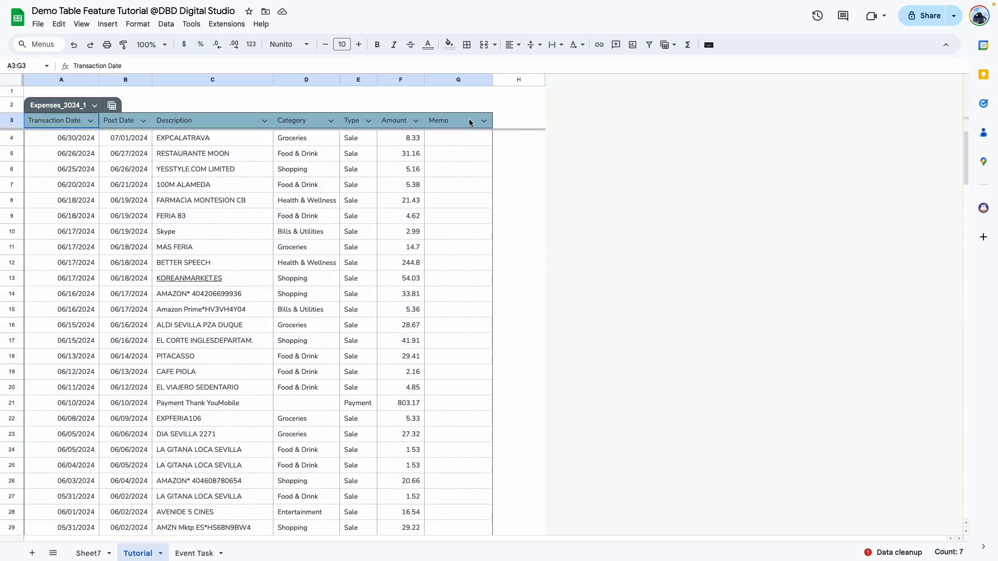
Step: Give the header row a new fill colour and adjust border options on a Memo cell
click(449, 44)
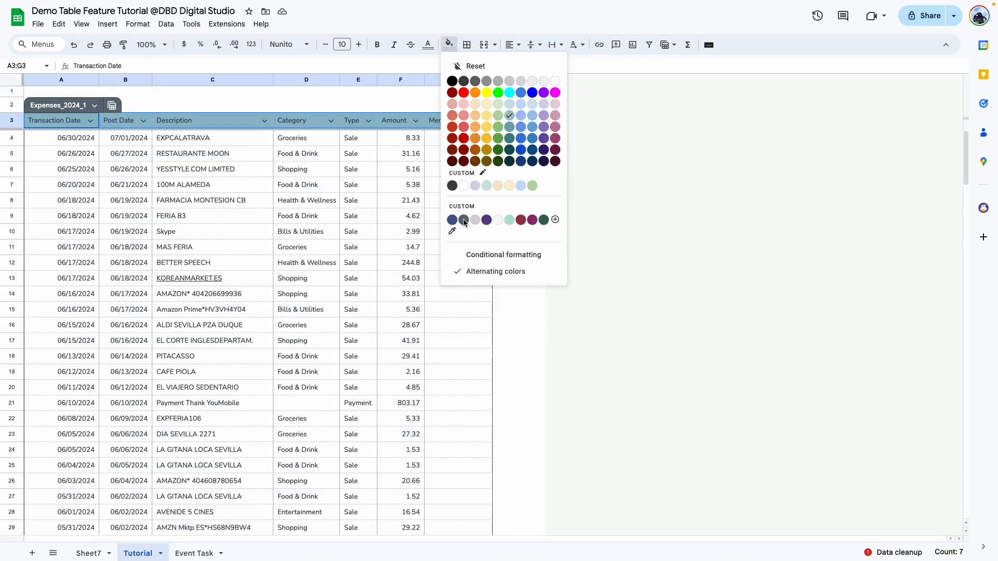
click(428, 44)
click(305, 221)
click(461, 293)
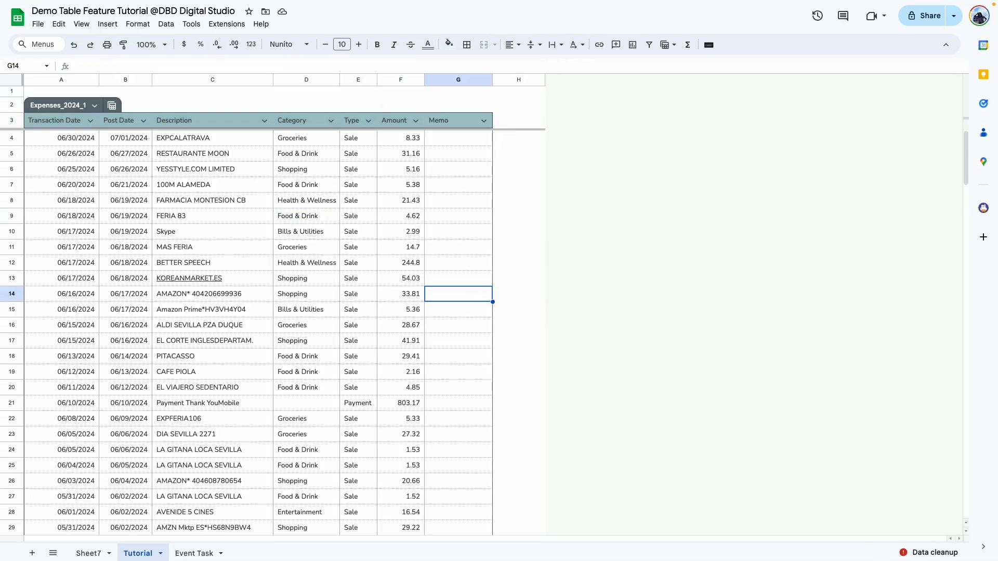
click(503, 222)
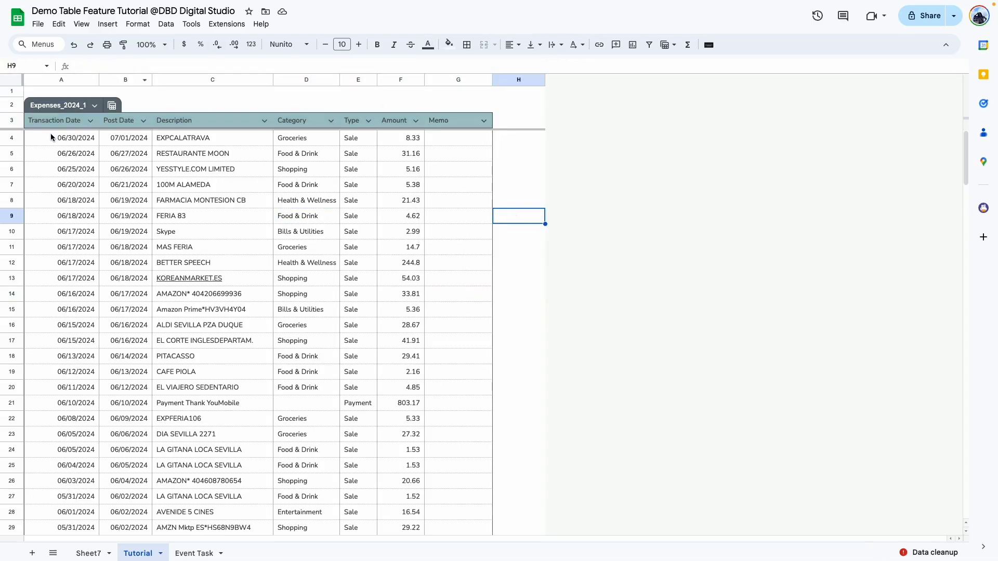
click(466, 44)
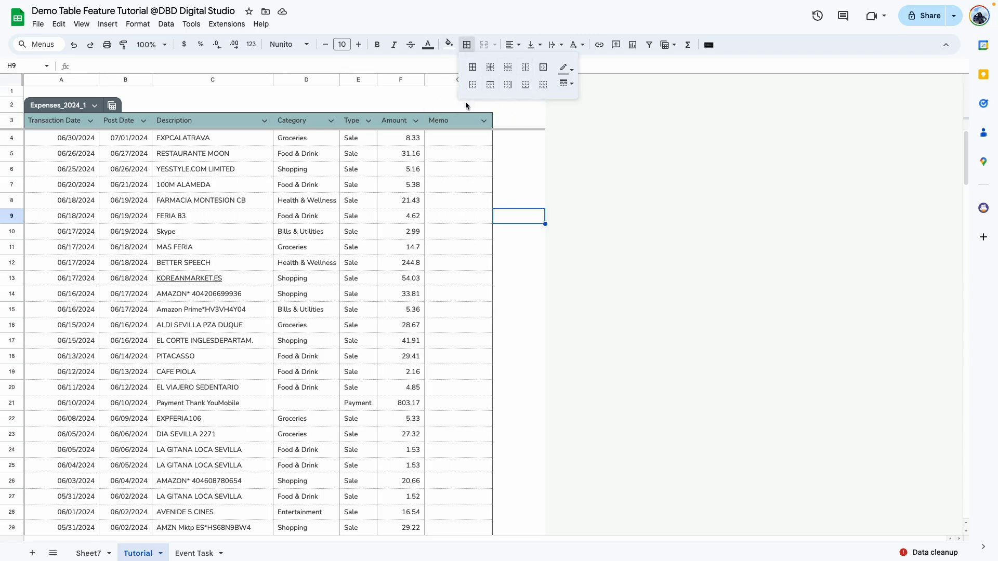
click(520, 170)
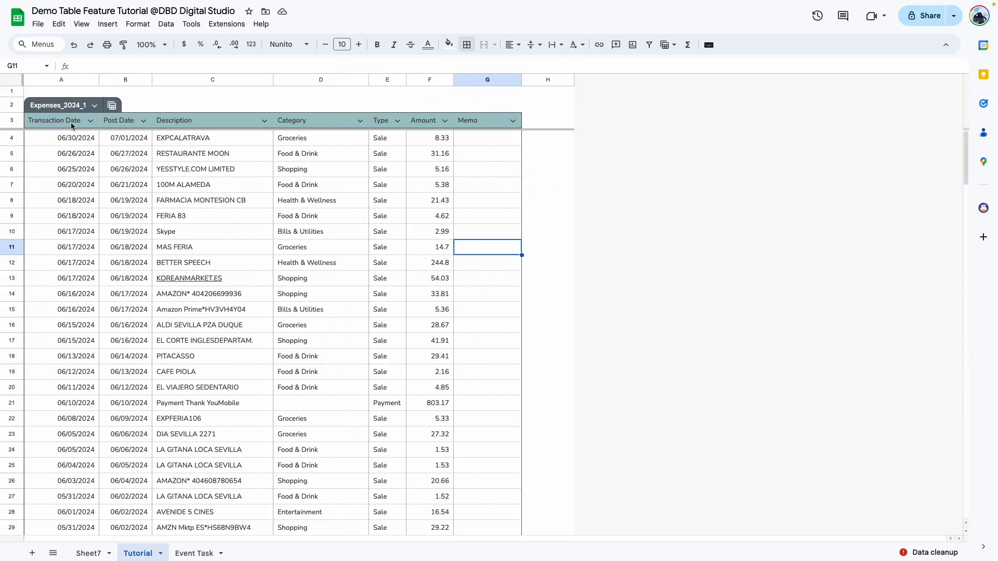
Step: Set the Transaction Date and Post Date columns to the Date type
key(Left)
key(Left)
key(Left)
key(Up)
key(Up)
key(Up)
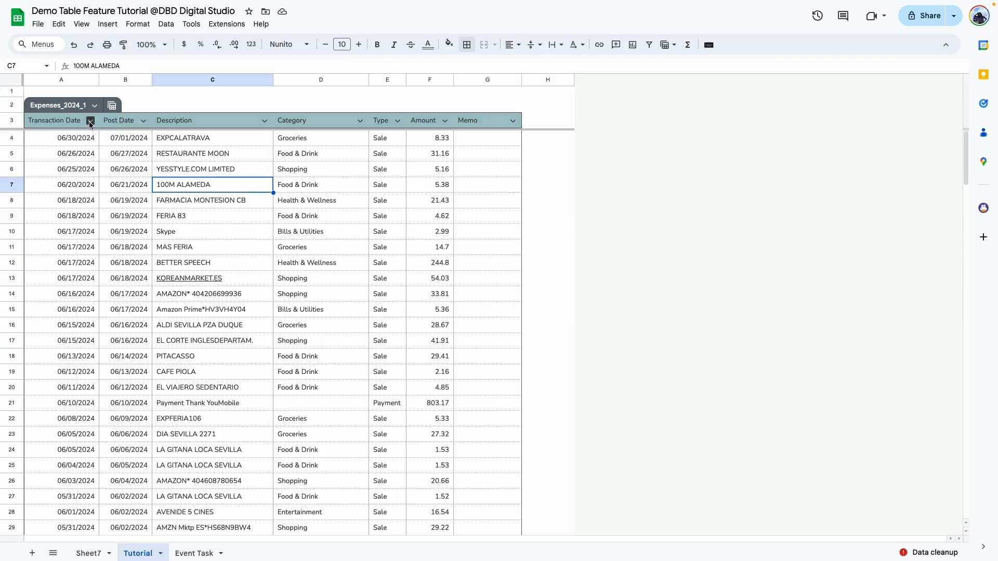
click(90, 121)
mouse_move(139, 140)
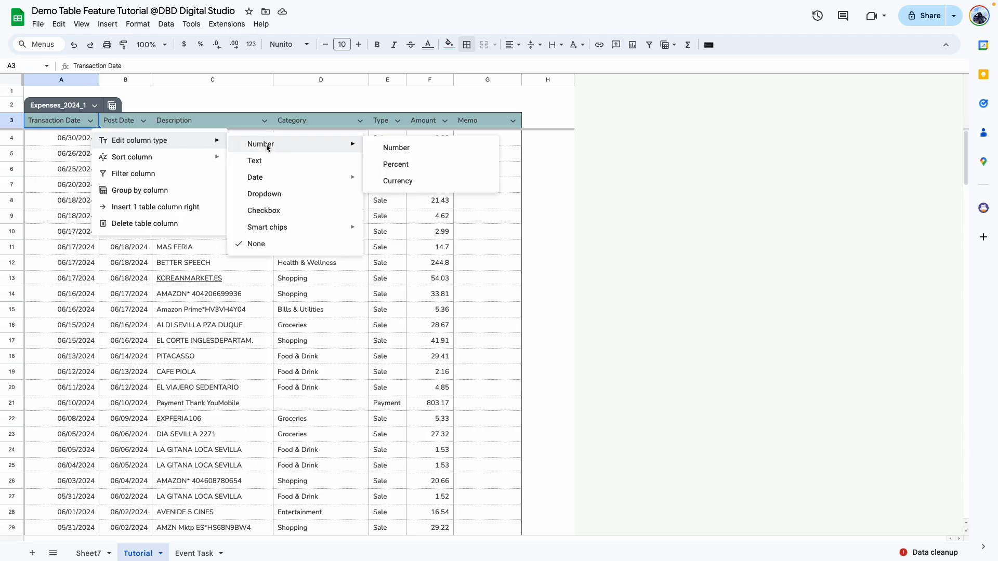
click(413, 179)
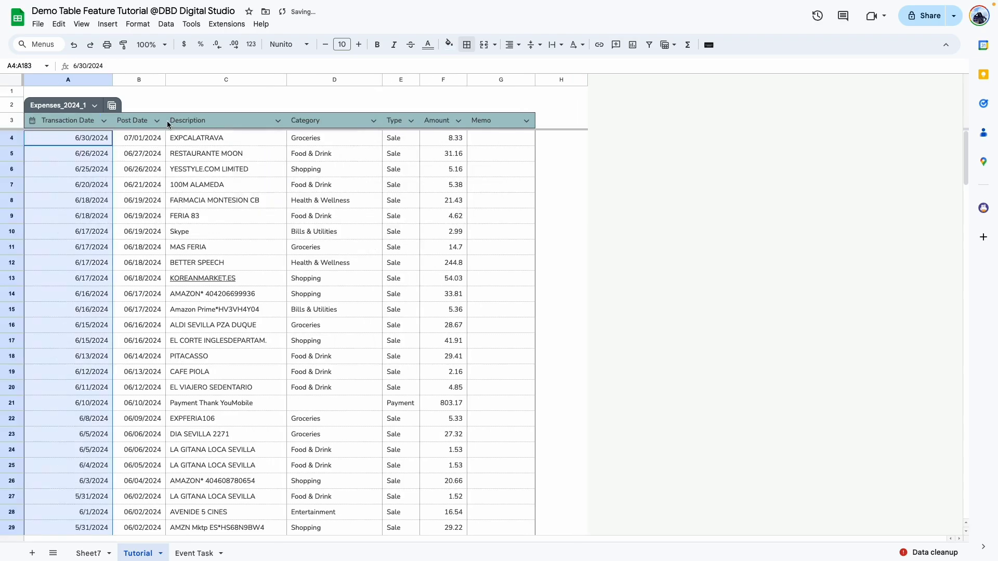
click(157, 120)
click(340, 176)
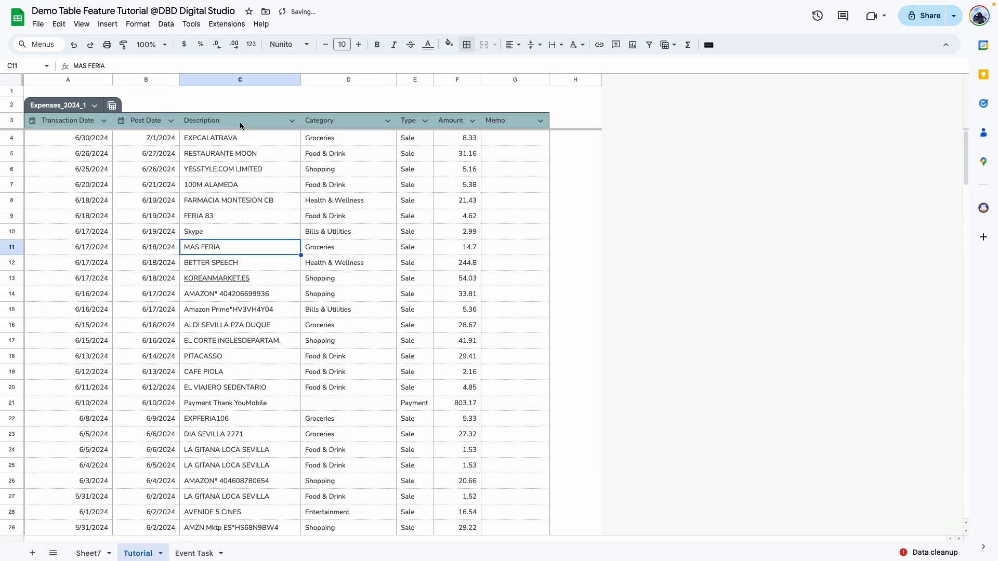
Step: Change the Description column to the Text type
click(291, 120)
mouse_move(359, 140)
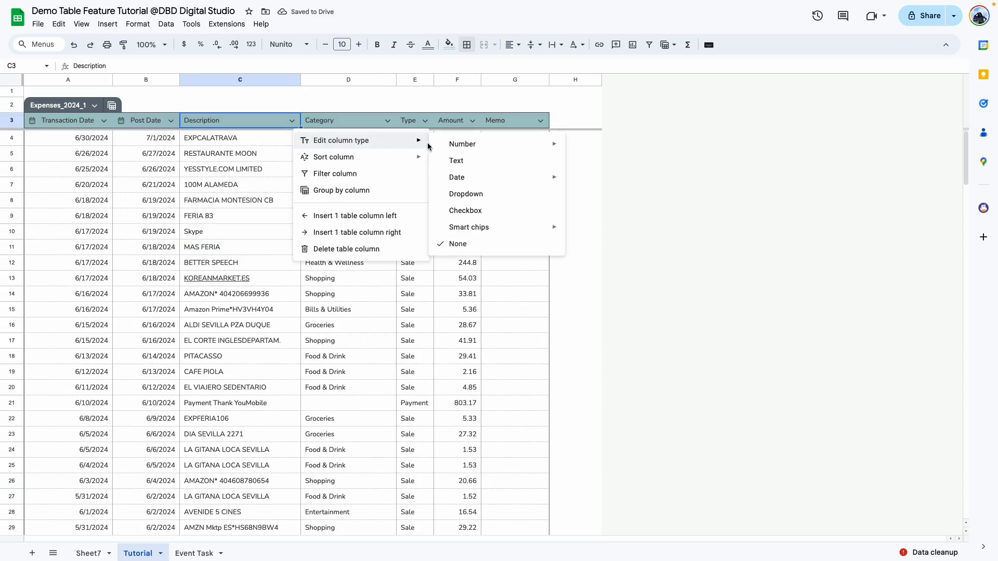
click(469, 160)
click(388, 121)
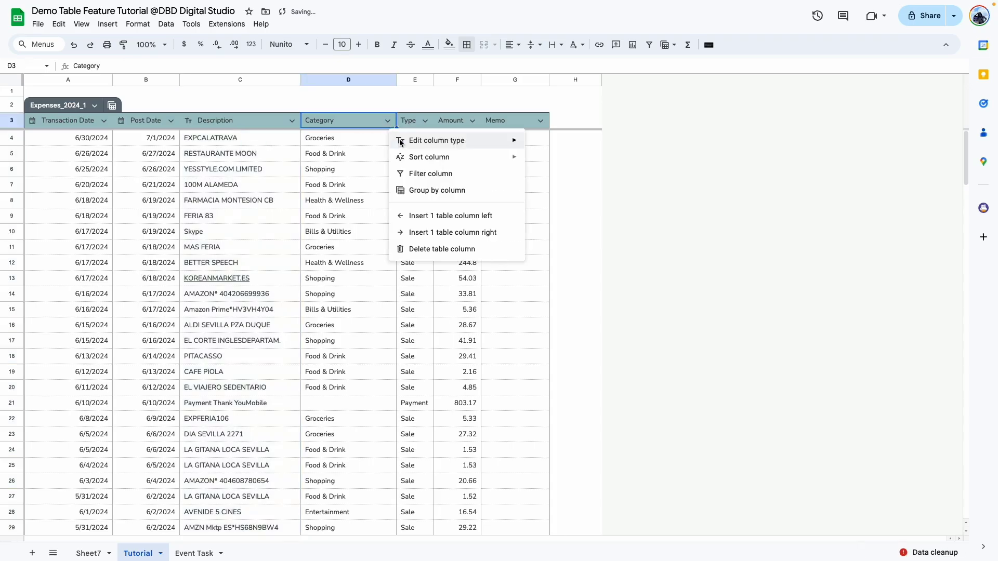
Step: Make Category an arrow dropdown: Groceries pink, Food & Drink orange, Shopping yellow, others coloured
click(570, 194)
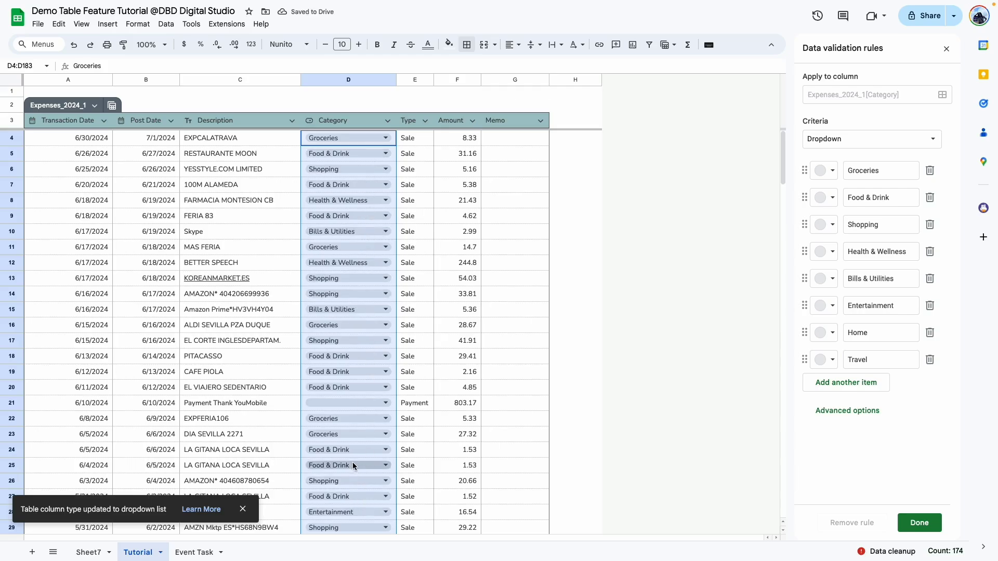
click(846, 411)
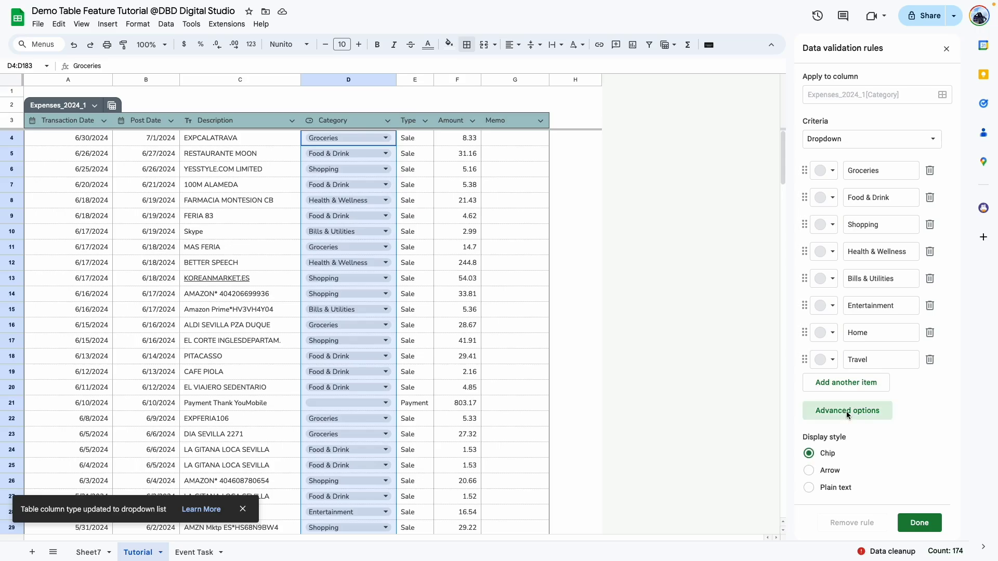
click(810, 471)
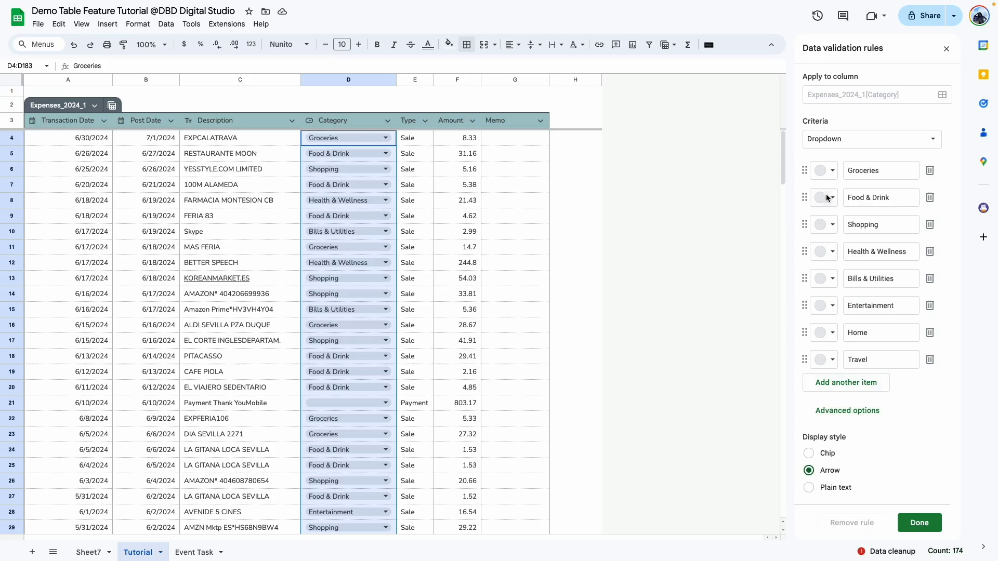
click(829, 172)
click(845, 209)
click(860, 237)
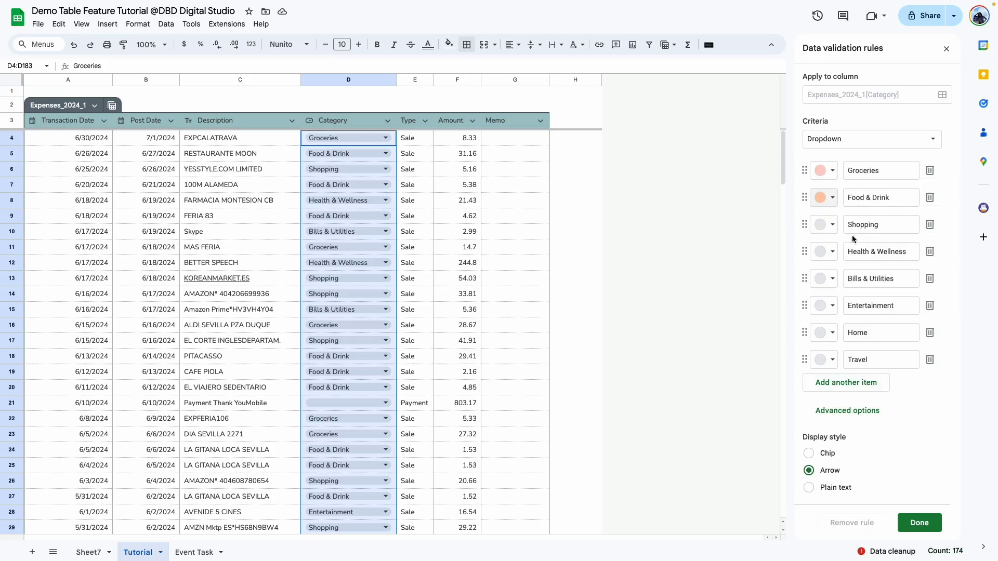
click(828, 224)
click(881, 266)
click(919, 523)
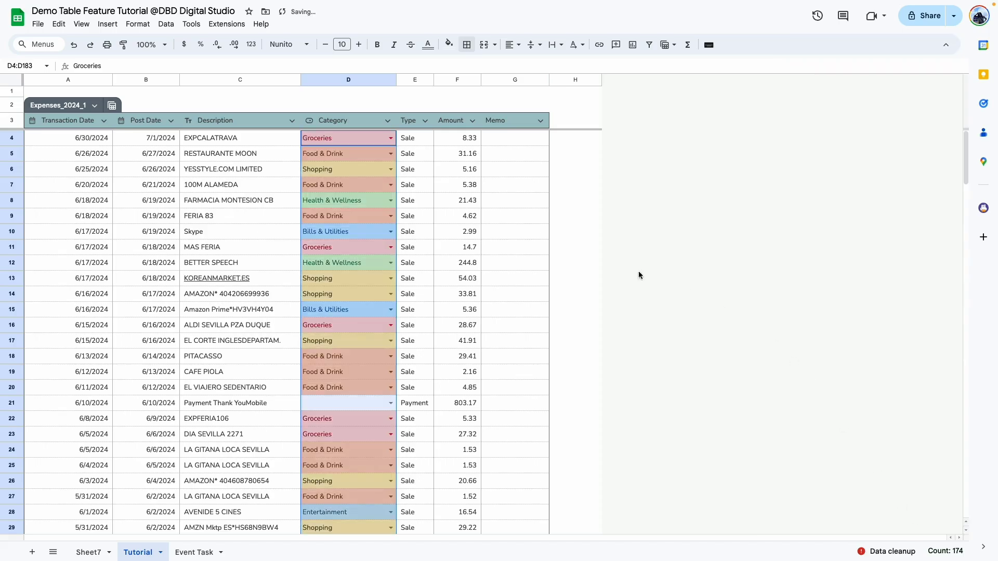
Step: Turn the Type column into a Sale/Payment dropdown displayed with arrows
click(426, 120)
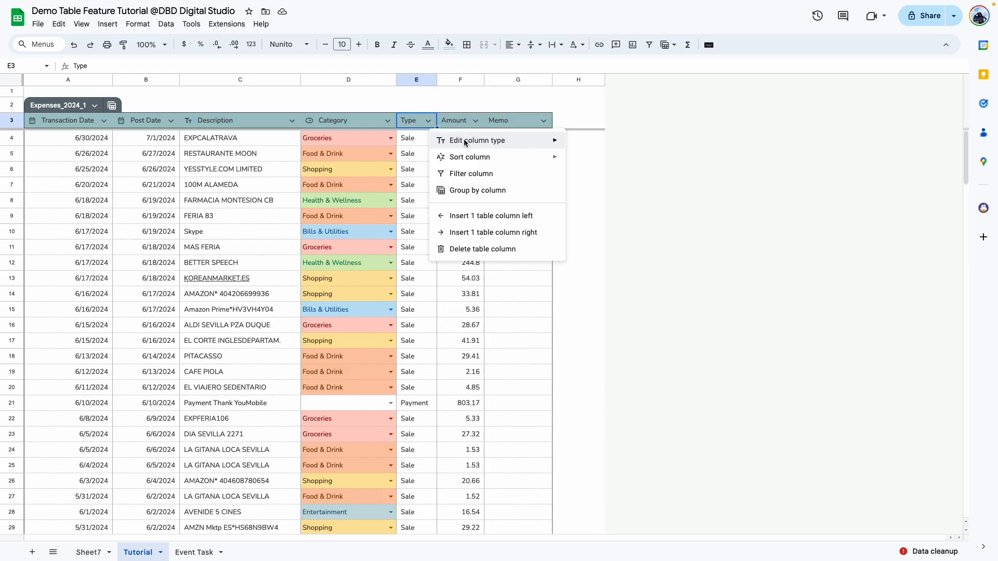
mouse_move(477, 141)
click(634, 193)
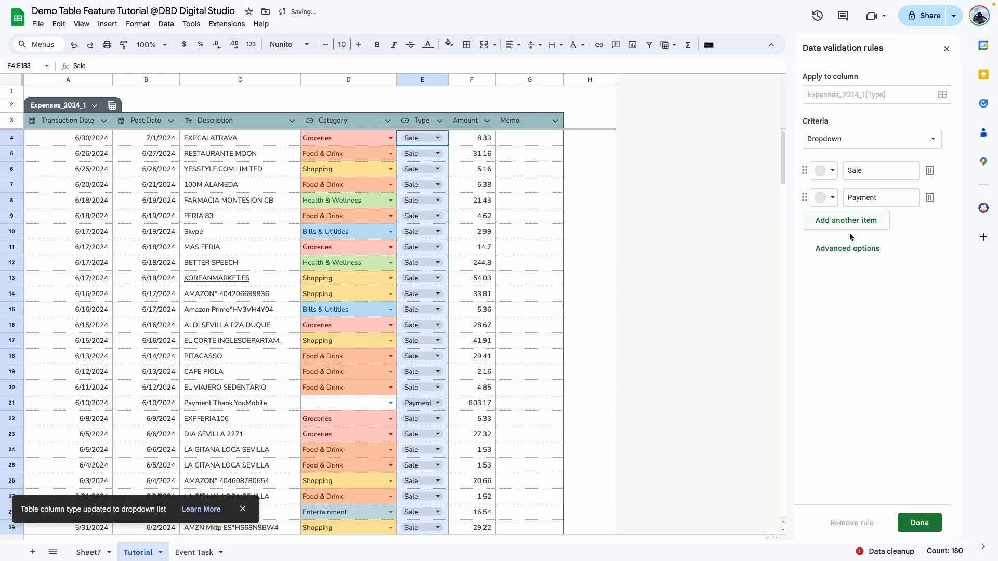
click(875, 253)
click(810, 308)
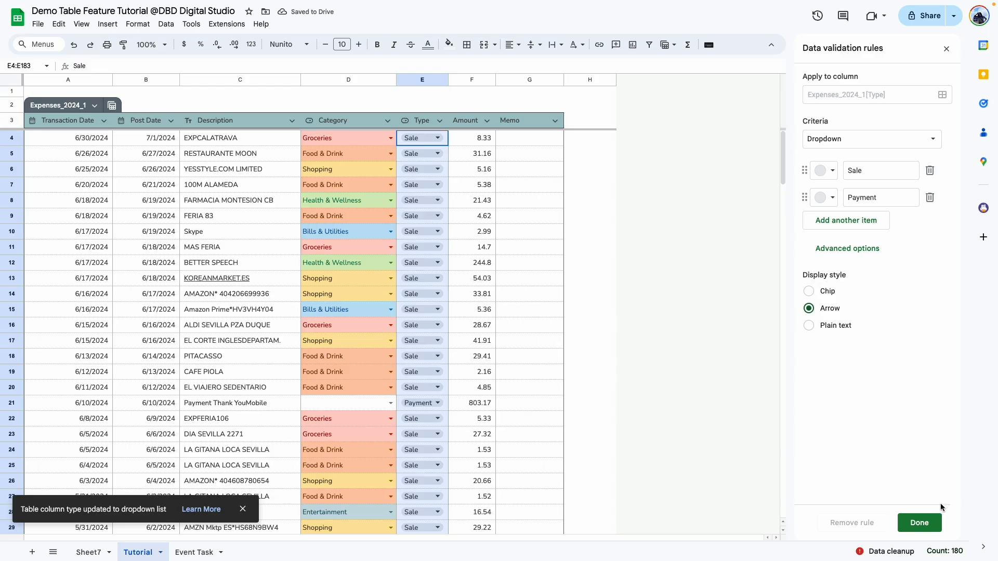
click(919, 523)
click(487, 120)
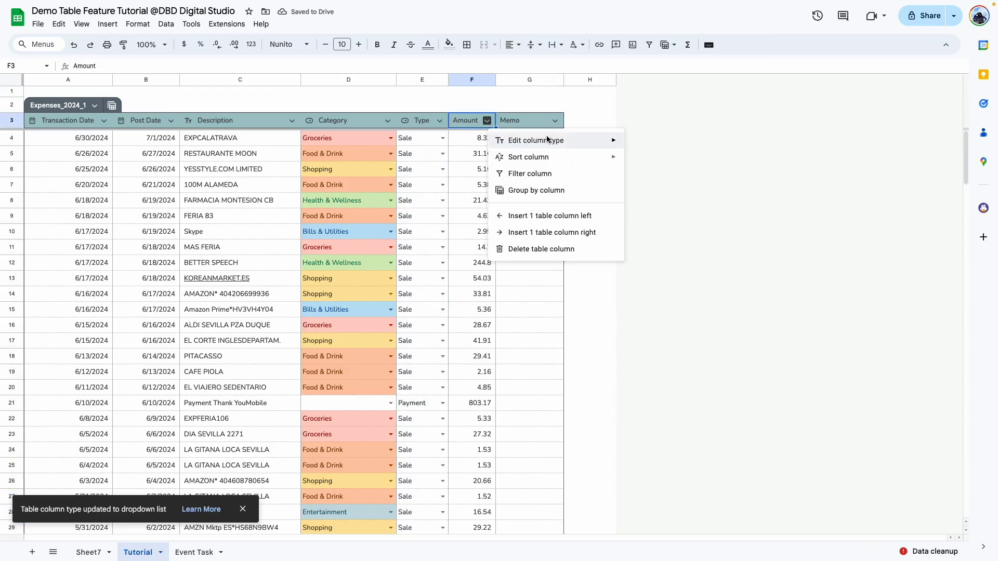
mouse_move(657, 144)
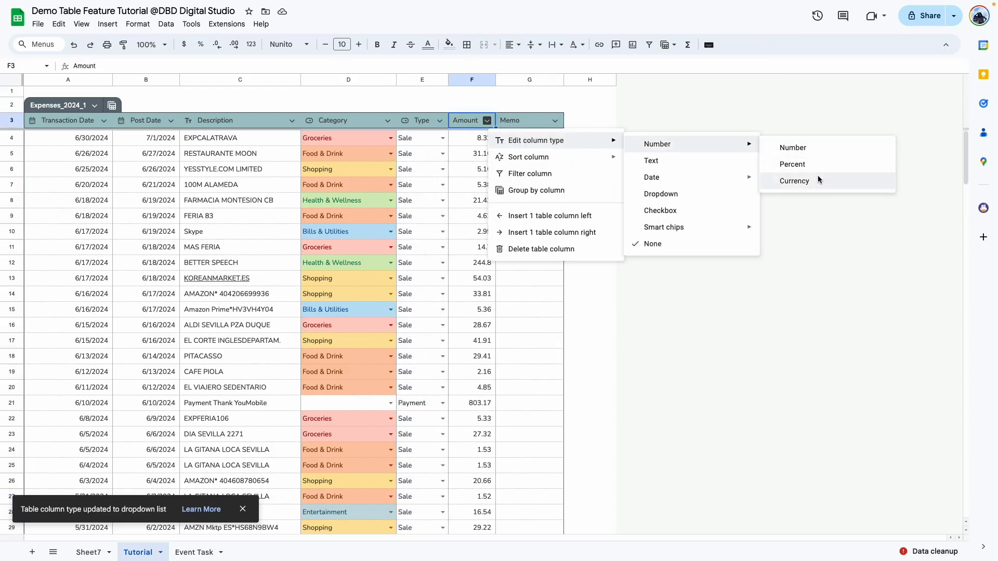
Step: Format Amount as currency and make Memo a Text column that shows placeholders
click(816, 177)
click(568, 120)
mouse_move(617, 141)
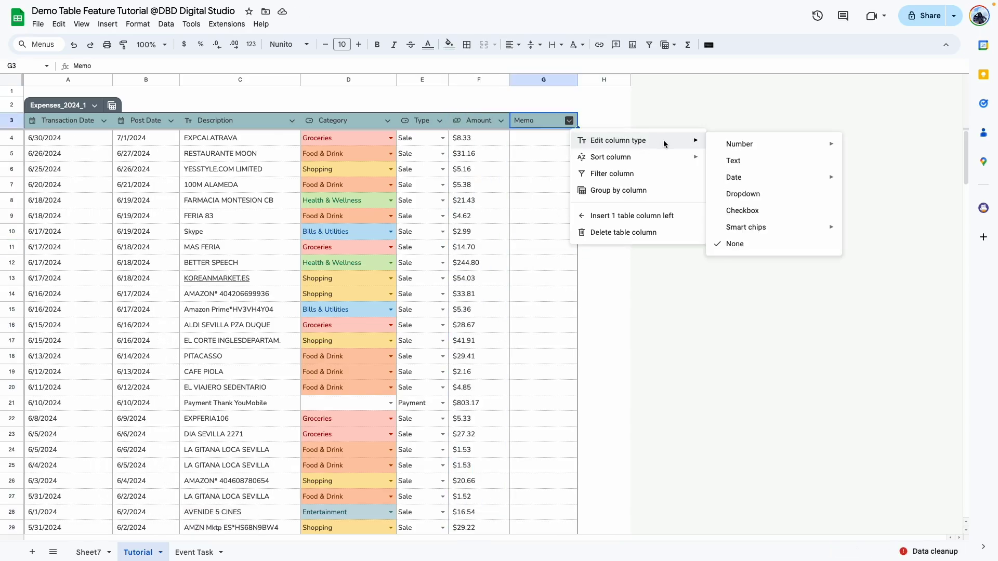
click(758, 162)
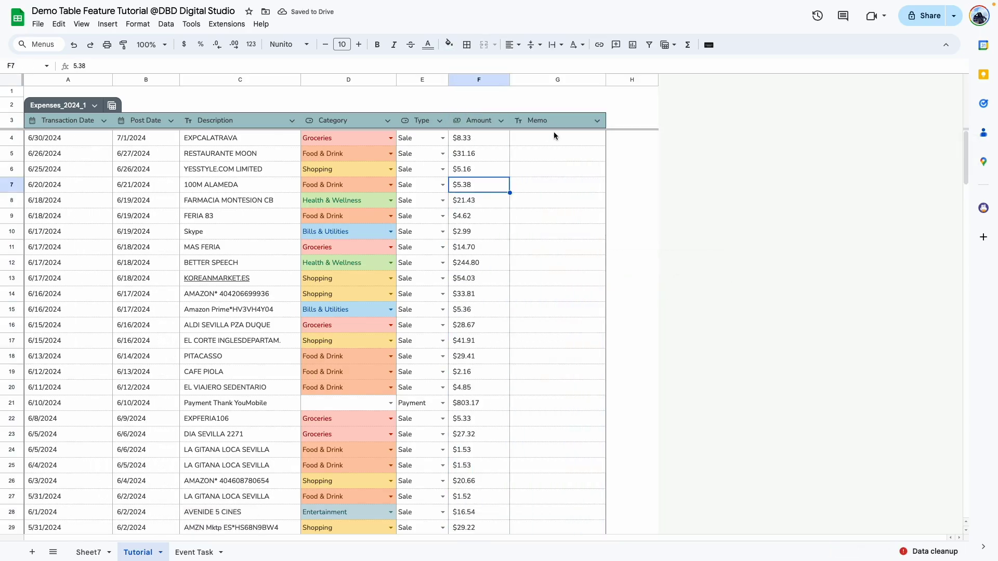
click(597, 120)
mouse_move(647, 140)
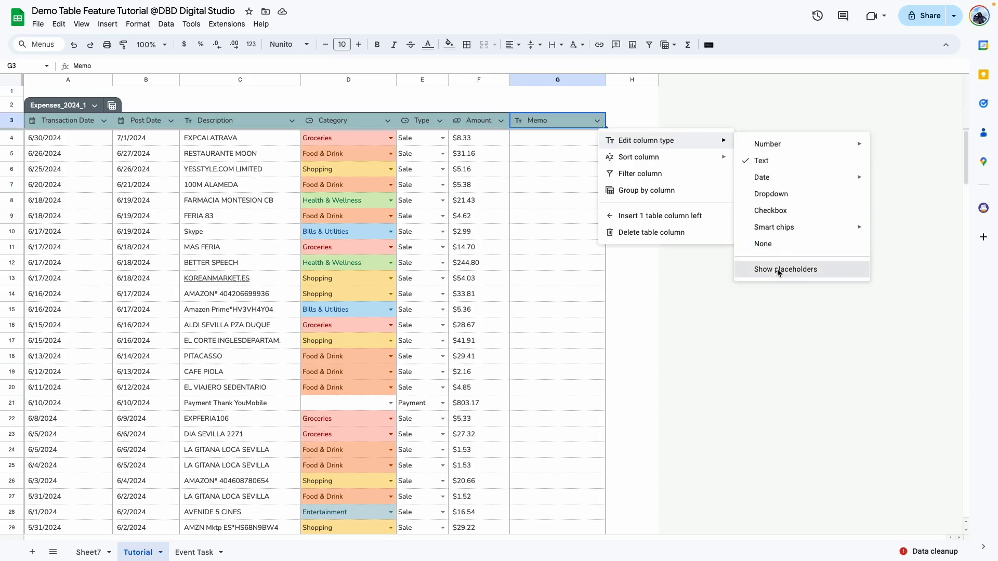
click(778, 269)
click(658, 309)
scroll(562, 265, down, 3)
scroll(573, 275, up, 3)
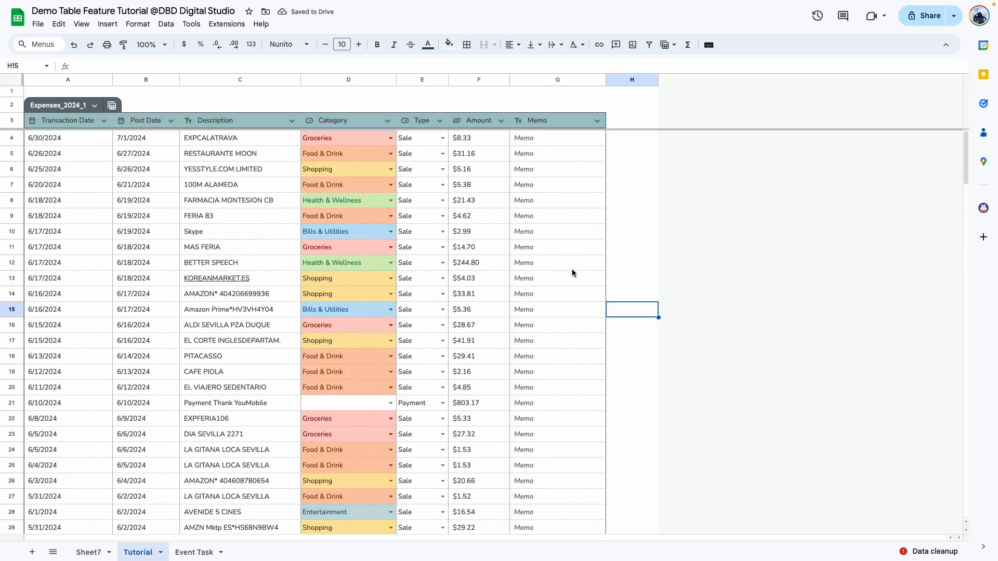
Step: Sort the table by Transaction Date, oldest first
click(63, 200)
click(78, 153)
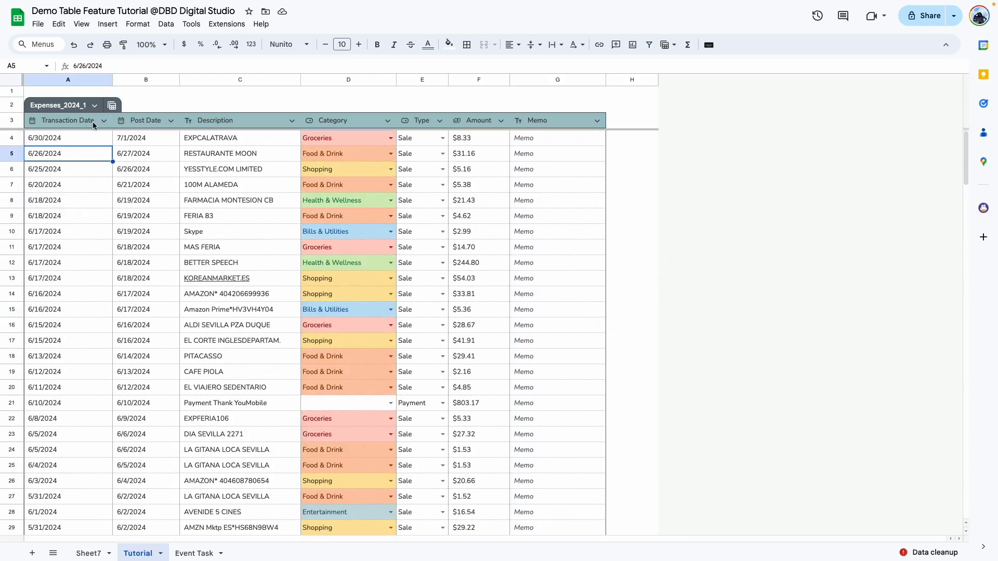
click(104, 121)
mouse_move(145, 157)
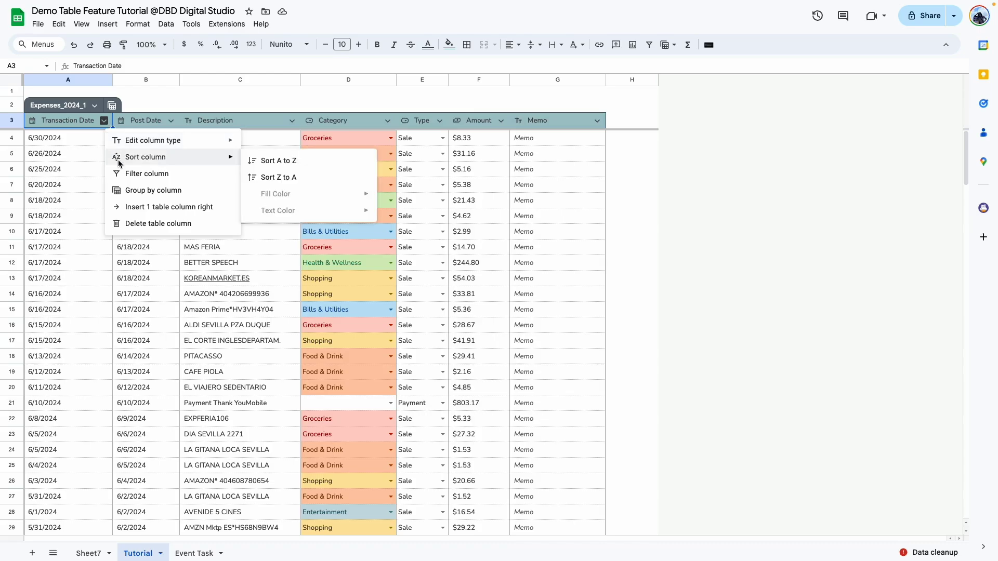
click(268, 159)
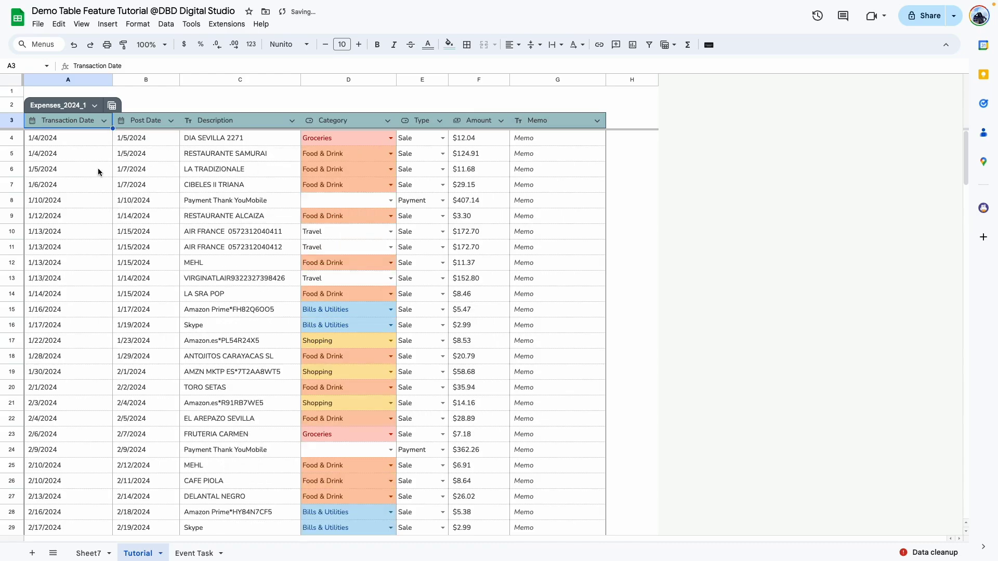
click(99, 170)
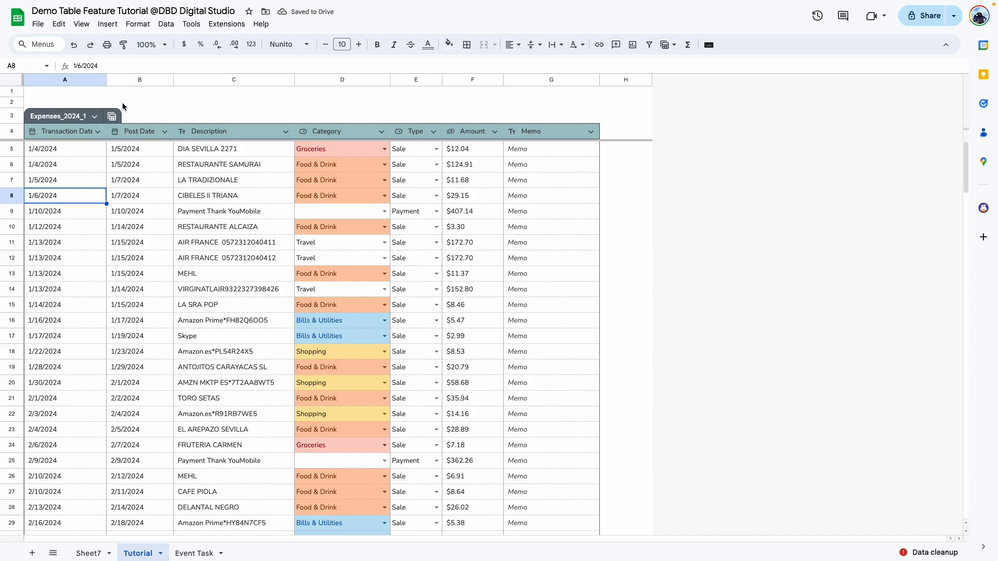
click(12, 92)
Step: Resize rows 1–8 to 40 pixels and move the freeze boundary up to row 1
drag(13, 92, 12, 195)
right_click(12, 148)
click(68, 259)
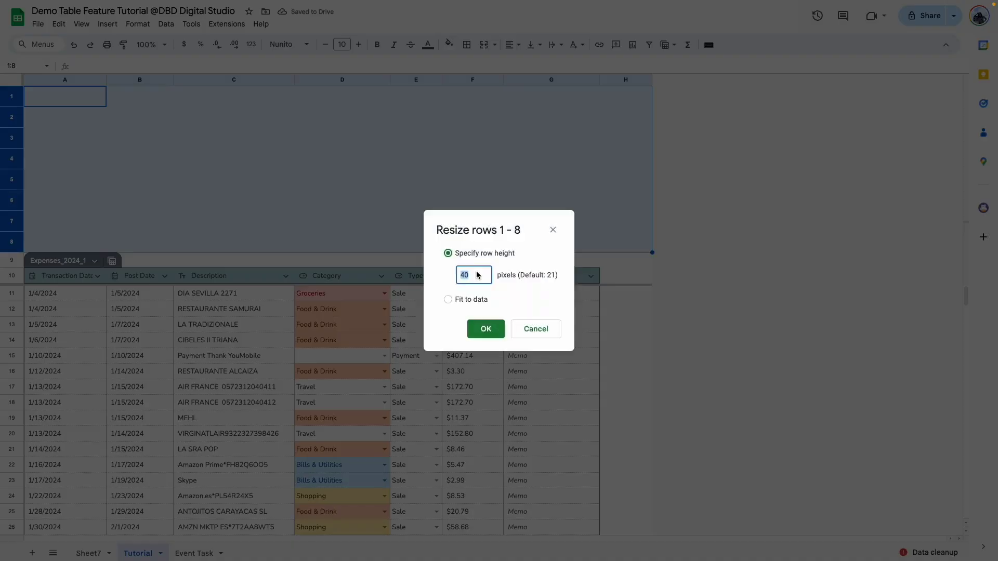
click(483, 327)
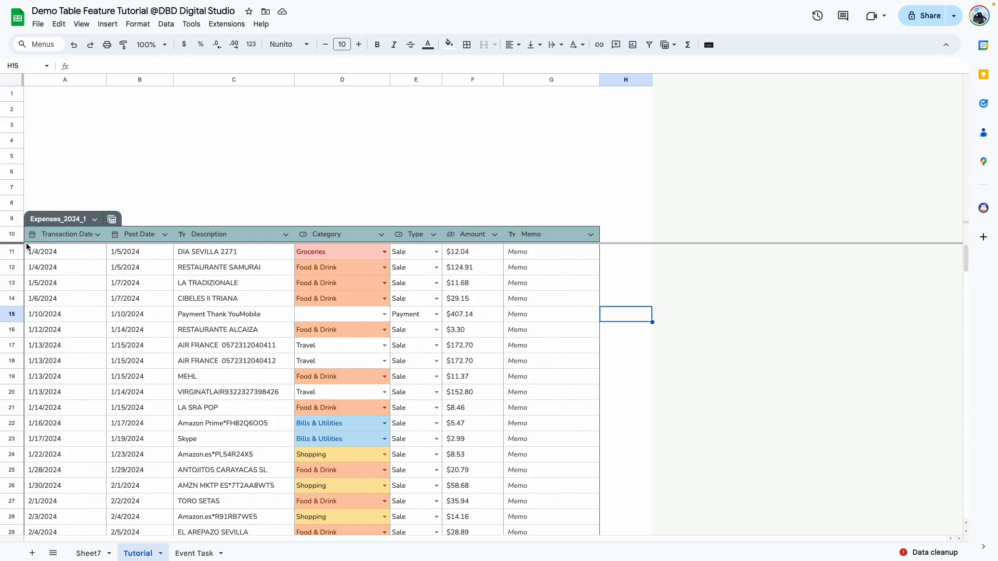
drag(25, 242, 39, 90)
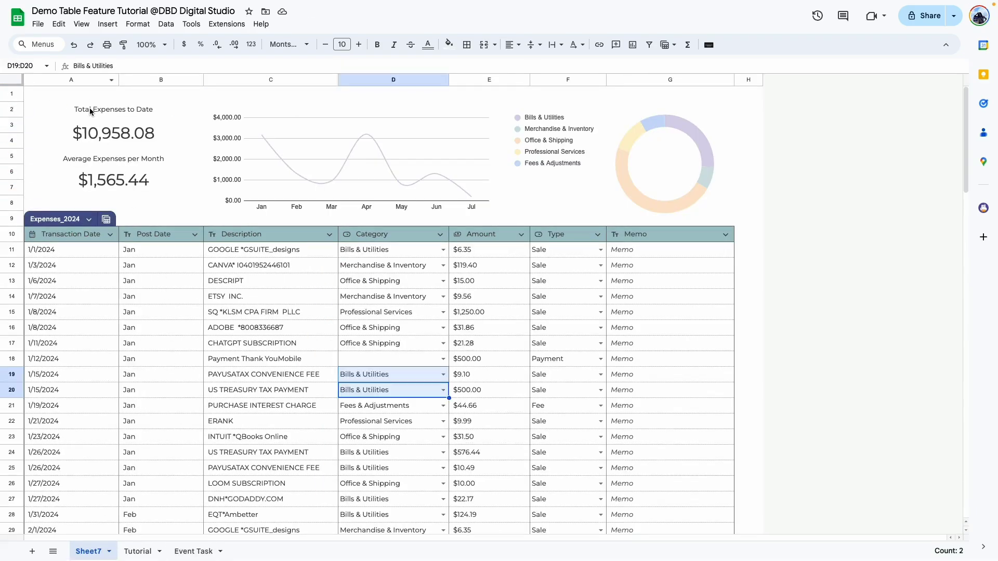
Step: Merge and centre the Total Expenses to Date heading in A2:B2, then copy it to A5
triple_click(88, 111)
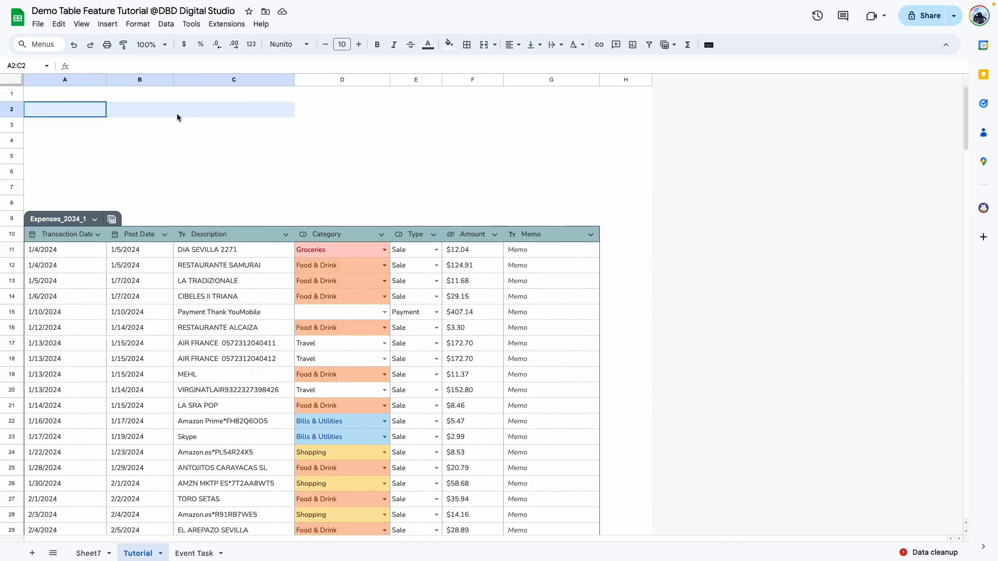
click(484, 45)
text(Total Expenses to Date)
click(519, 44)
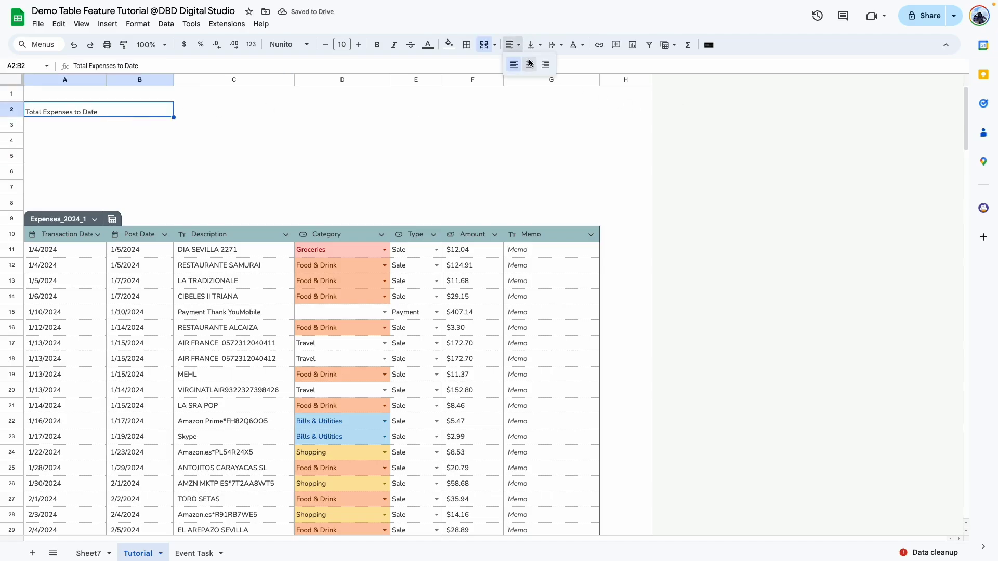
click(528, 65)
key(ctrl+c)
click(69, 155)
key(ctrl+v)
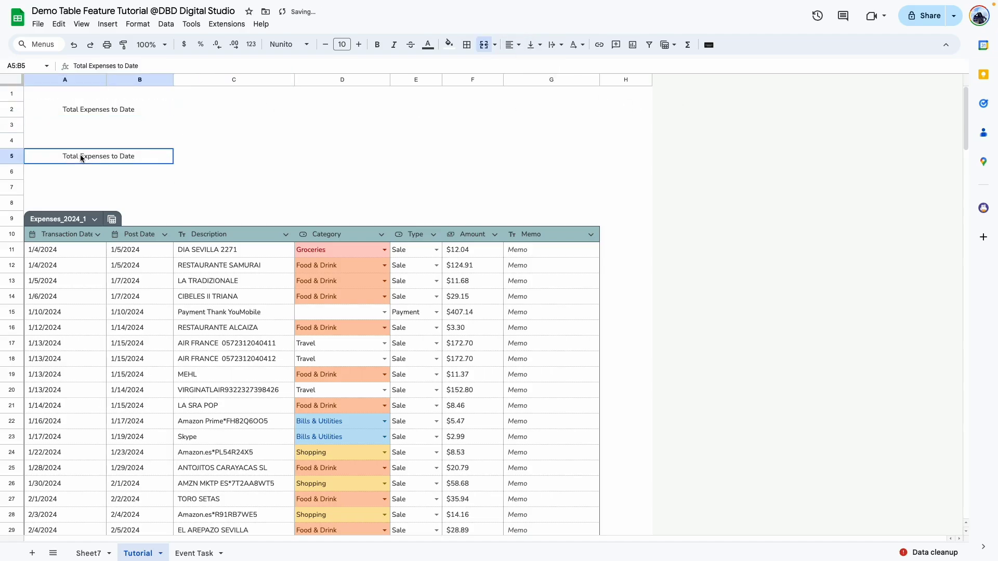
double_click(76, 153)
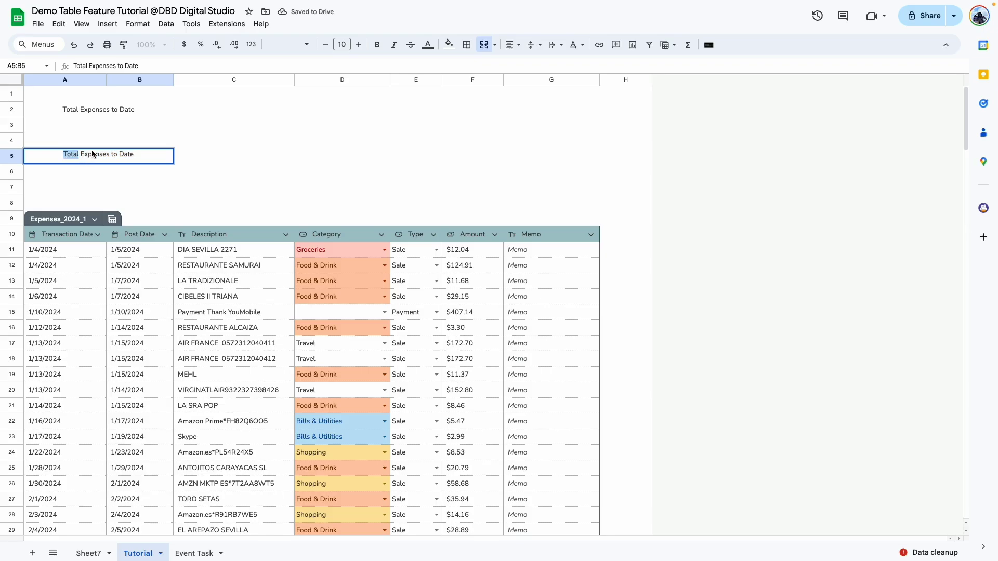
text(Average)
Step: Merge A3:B4 and enter =SUM(F11:F) to total the Amount column, $7,010.93
drag(70, 125, 158, 141)
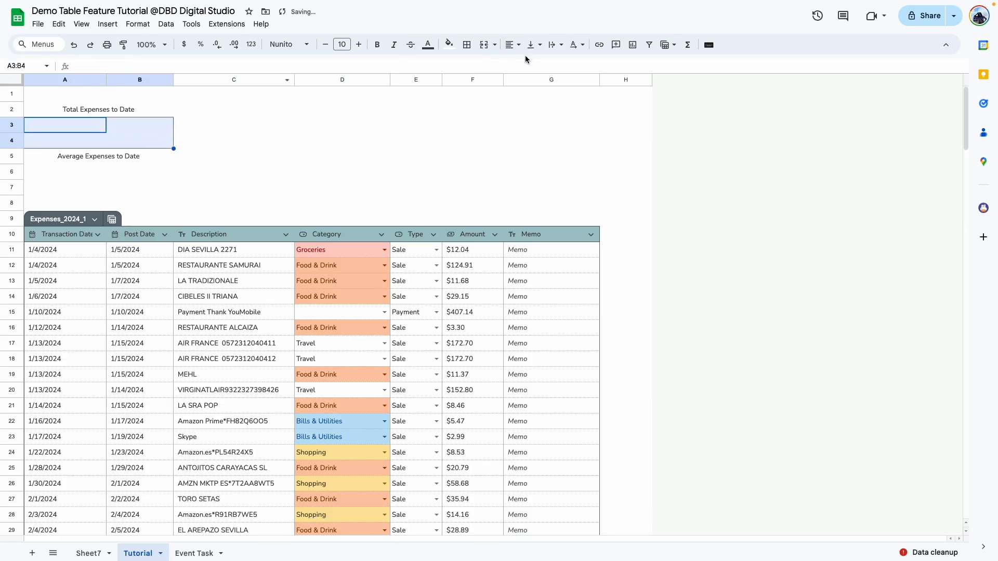
click(483, 45)
drag(38, 171, 182, 200)
click(140, 133)
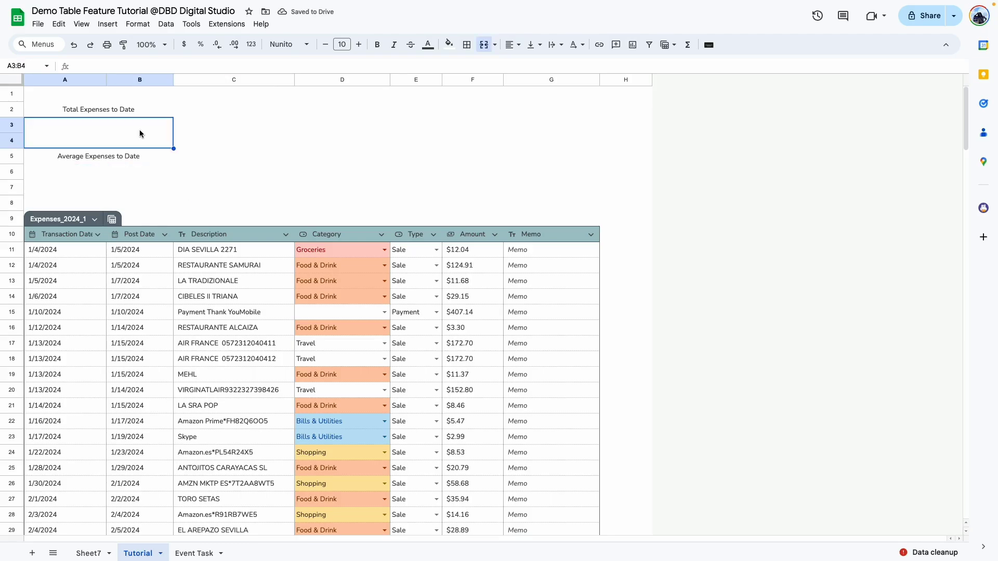
text(=SUM()
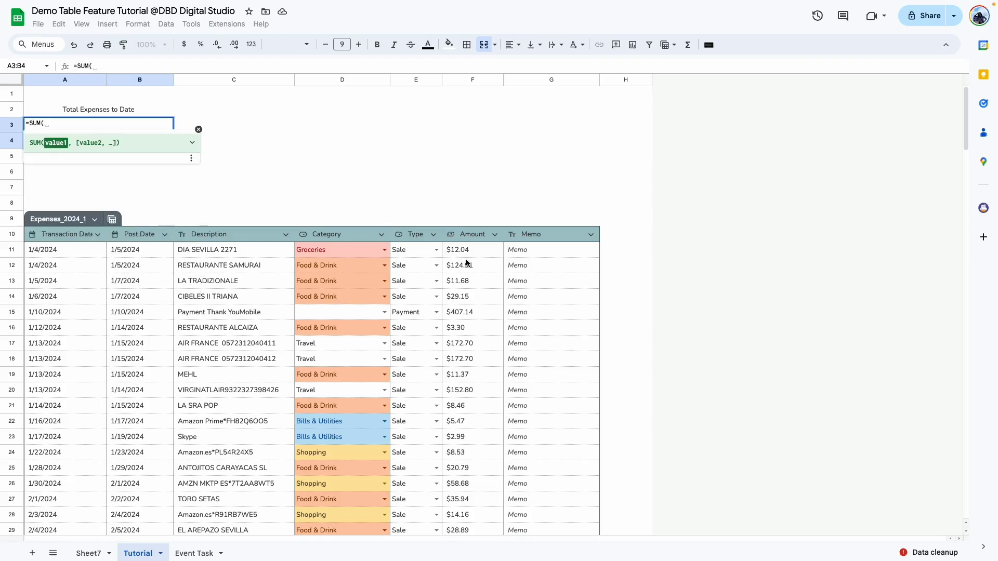
drag(467, 249, 467, 407)
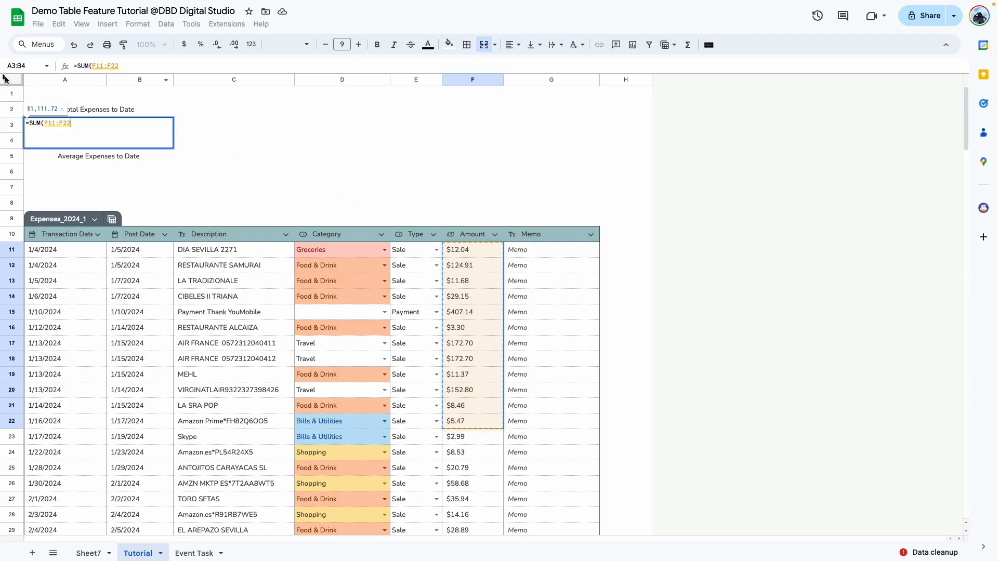
key(BackSpace)
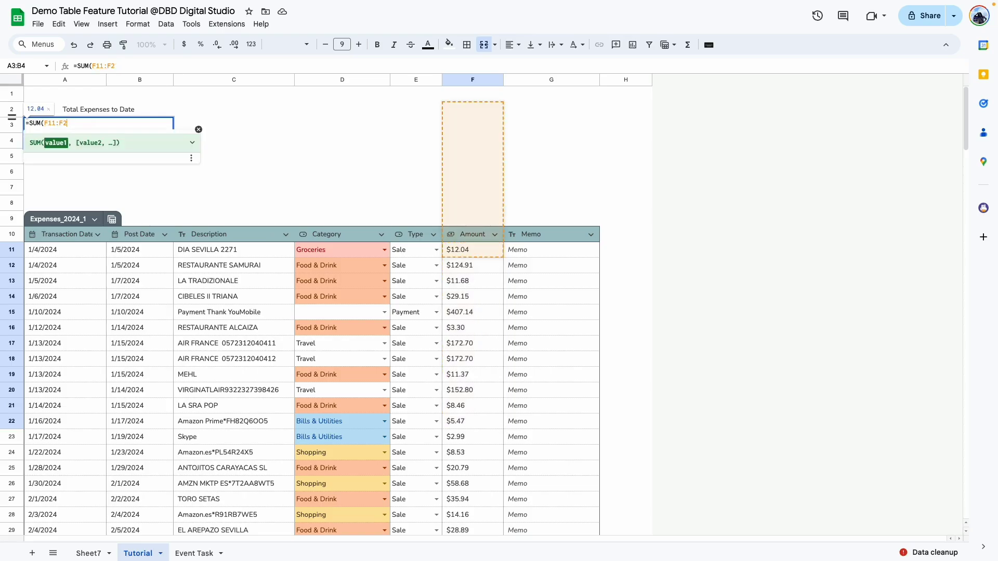
key(BackSpace)
key(Tab)
key(shift+Tab)
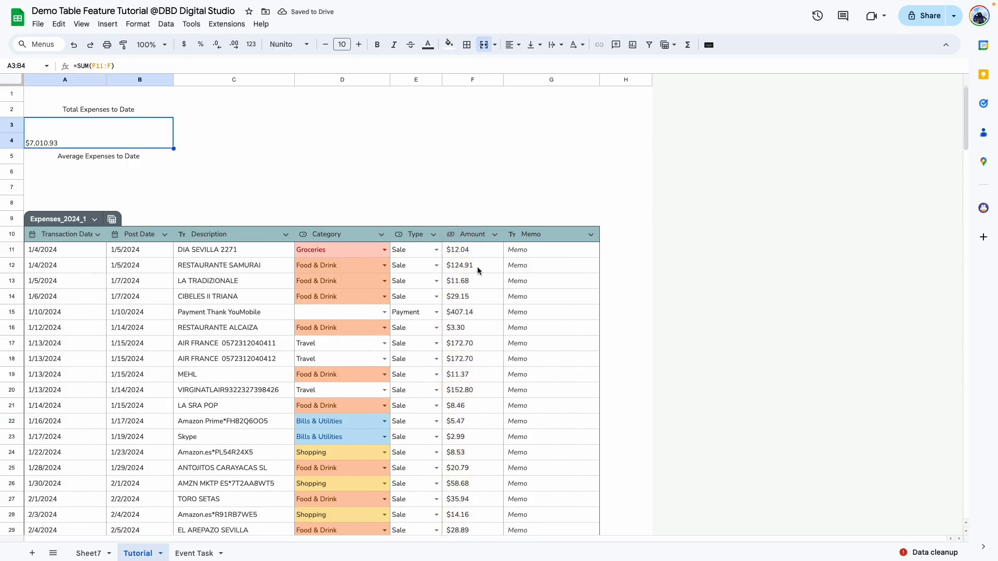
Step: Centre the $7,010.93 total and enlarge its font, then select the average cell
key(ctrl+shift+e)
click(530, 45)
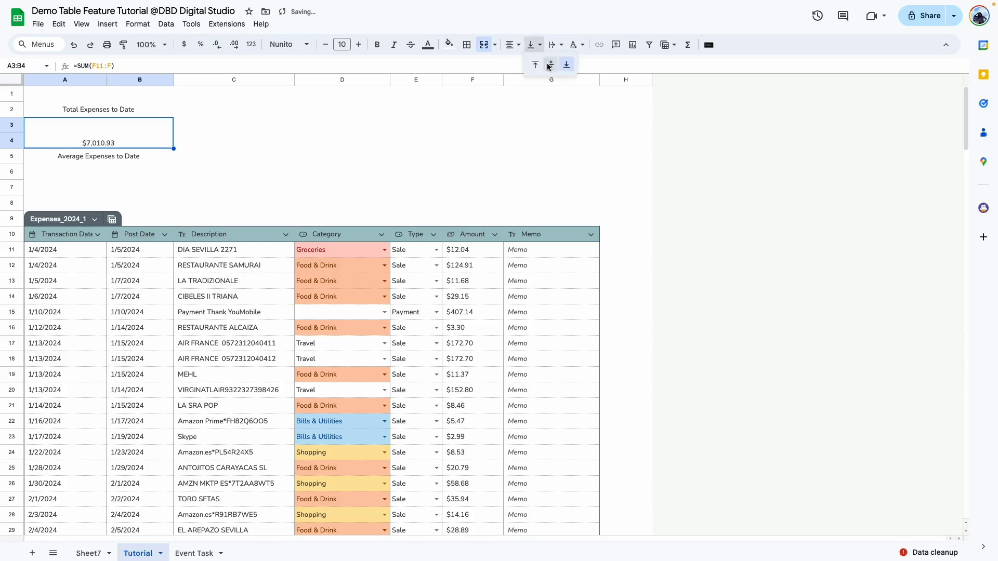
click(546, 63)
click(342, 45)
click(342, 156)
click(104, 178)
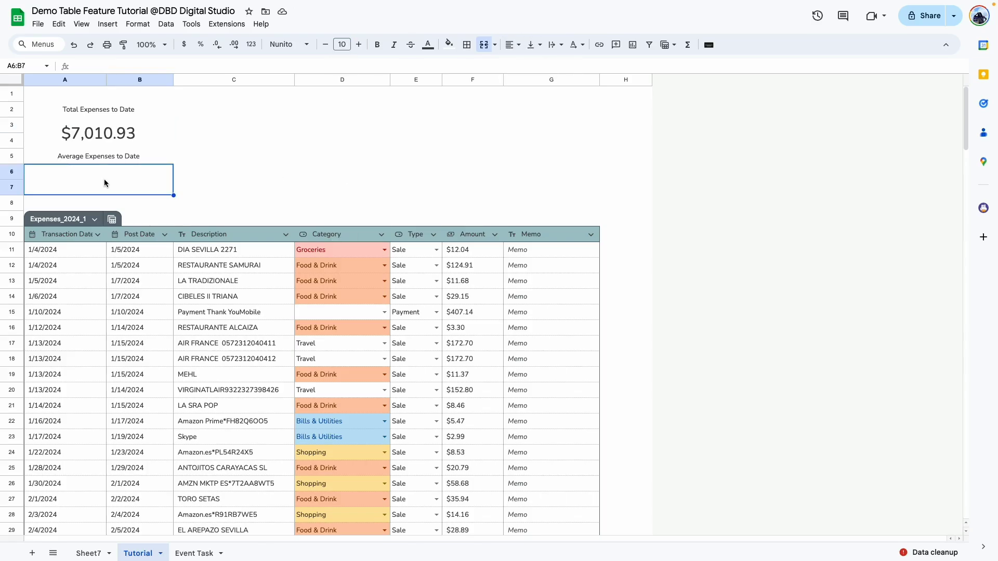
click(241, 152)
Step: Copy the ARRAYFORMULA/SUMIF/UNIQUE monthly-average formula from ChatGPT's second answer
click(129, 183)
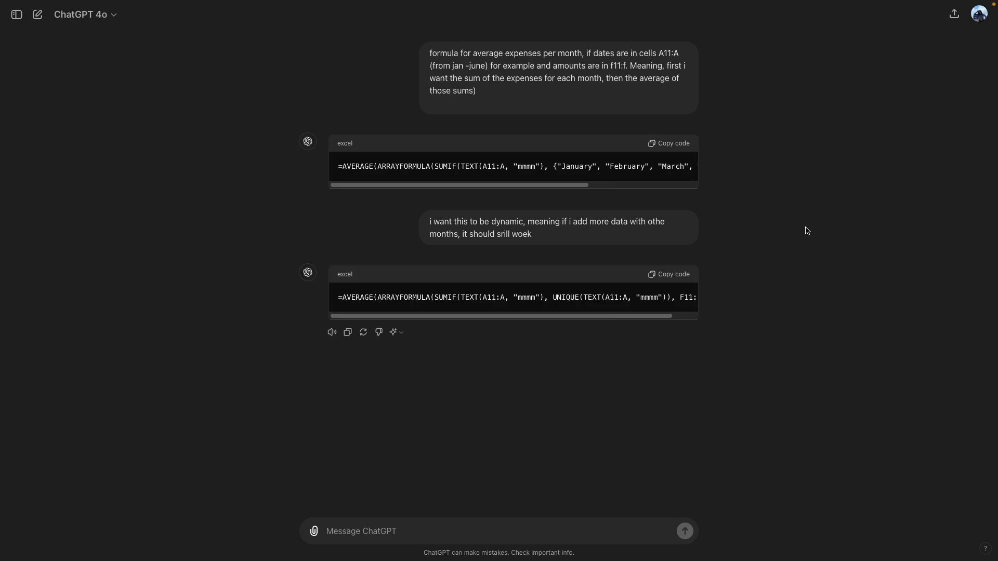
mouse_move(558, 77)
scroll(561, 184, right, 5)
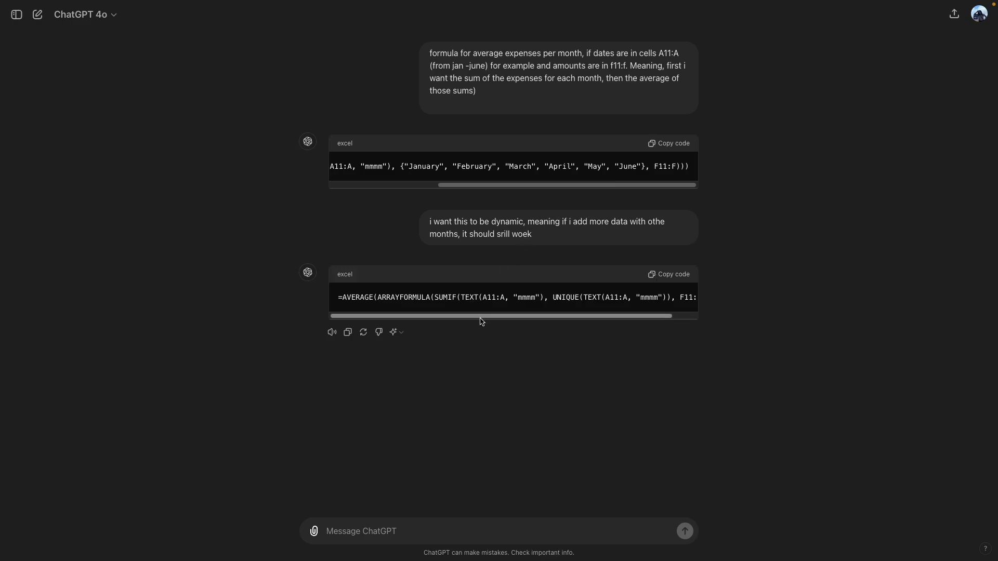
scroll(480, 321, right, 3)
scroll(496, 323, left, 3)
scroll(499, 316, right, 3)
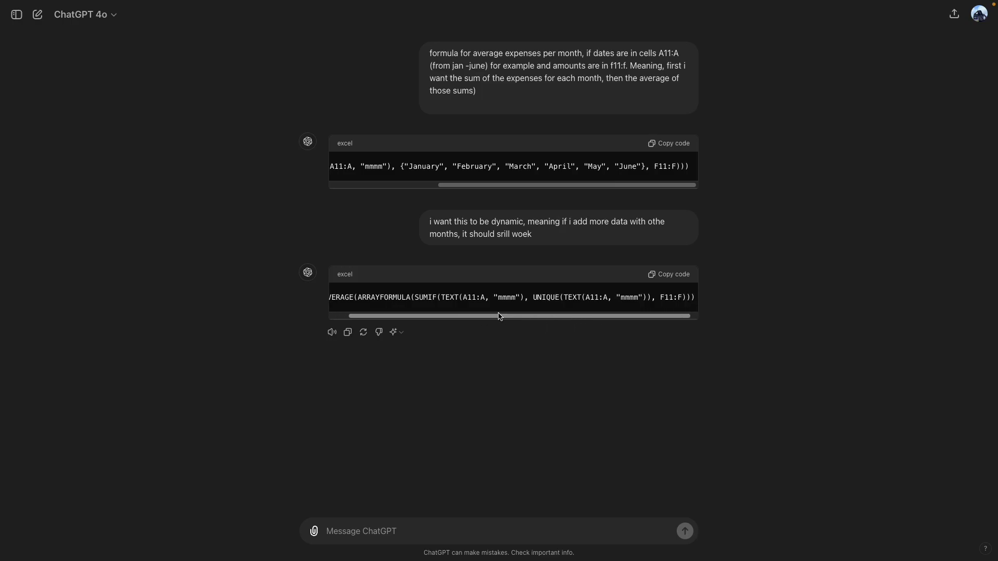
scroll(500, 316, right, 1)
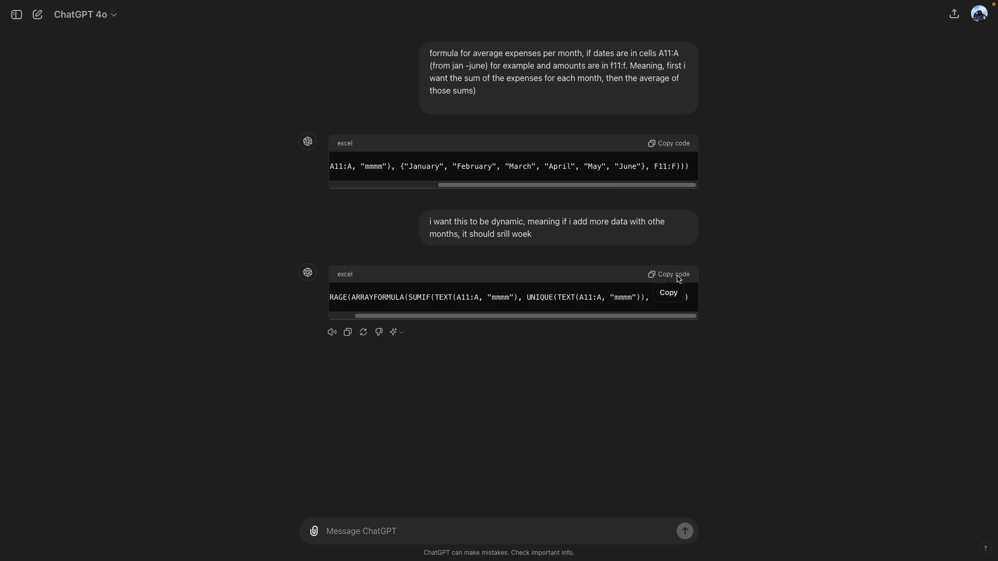
click(676, 274)
scroll(546, 317, left, 3)
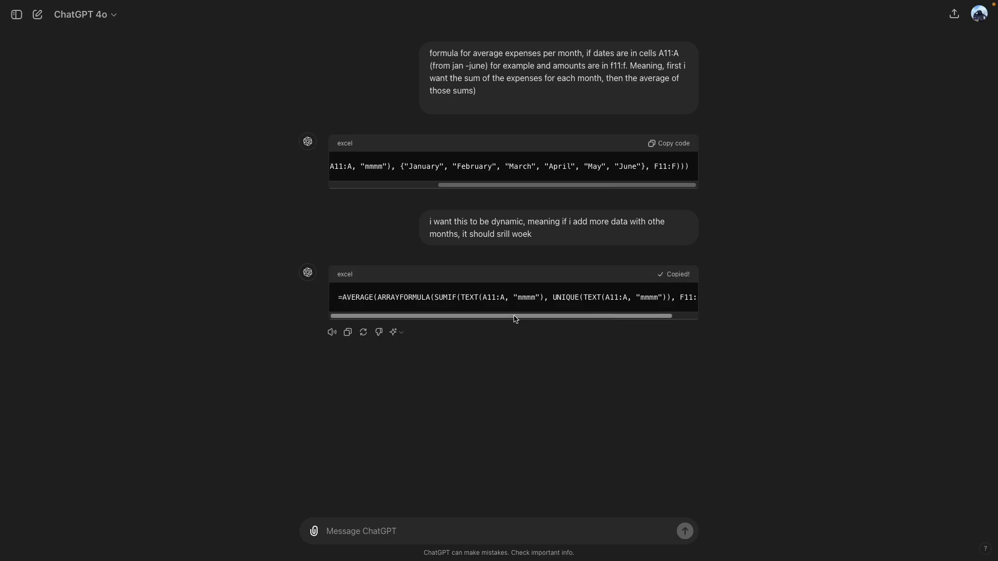
Step: Paste the monthly-average formula into A6 so it shows $1,168.49
key(ctrl+v)
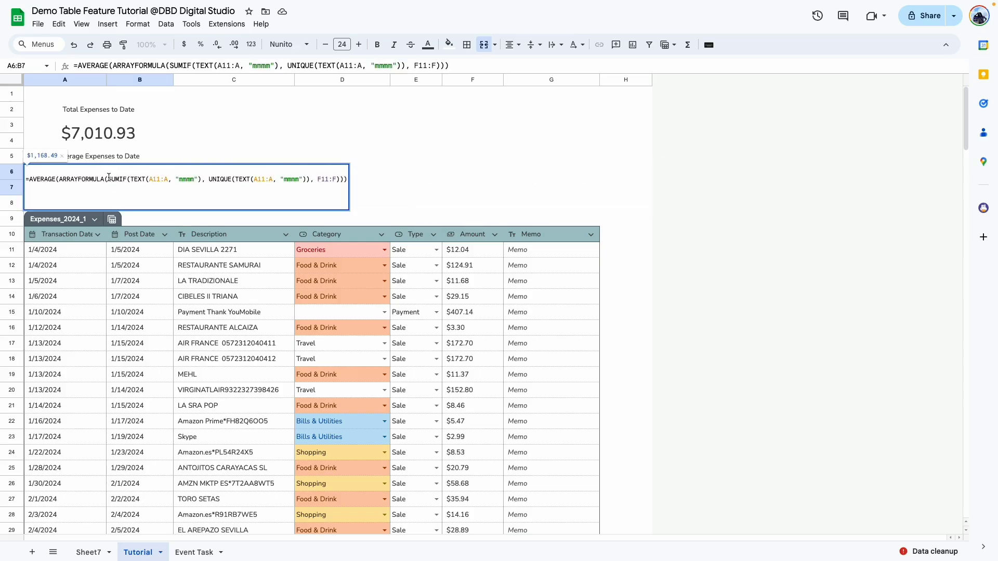
key(Return)
click(111, 134)
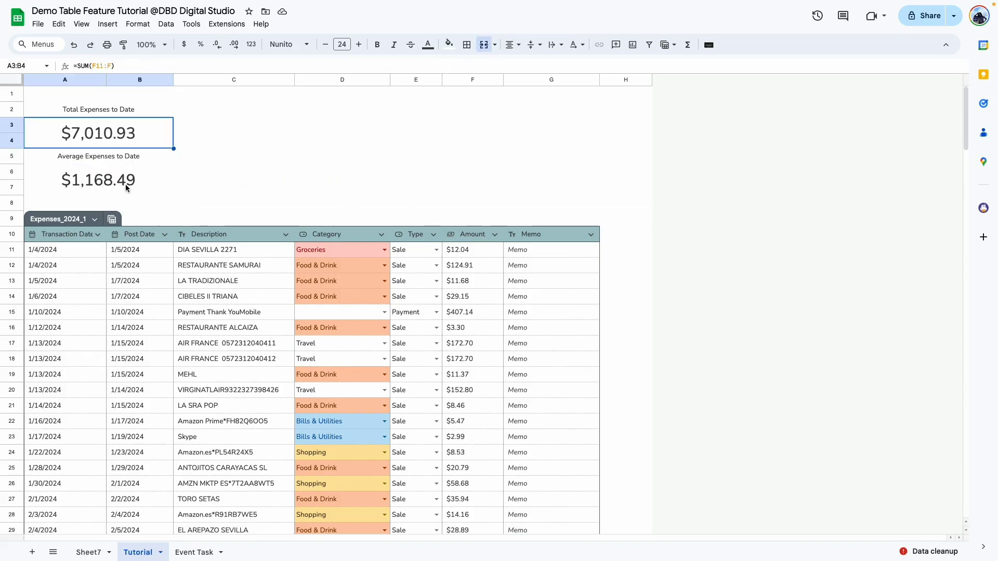
click(195, 189)
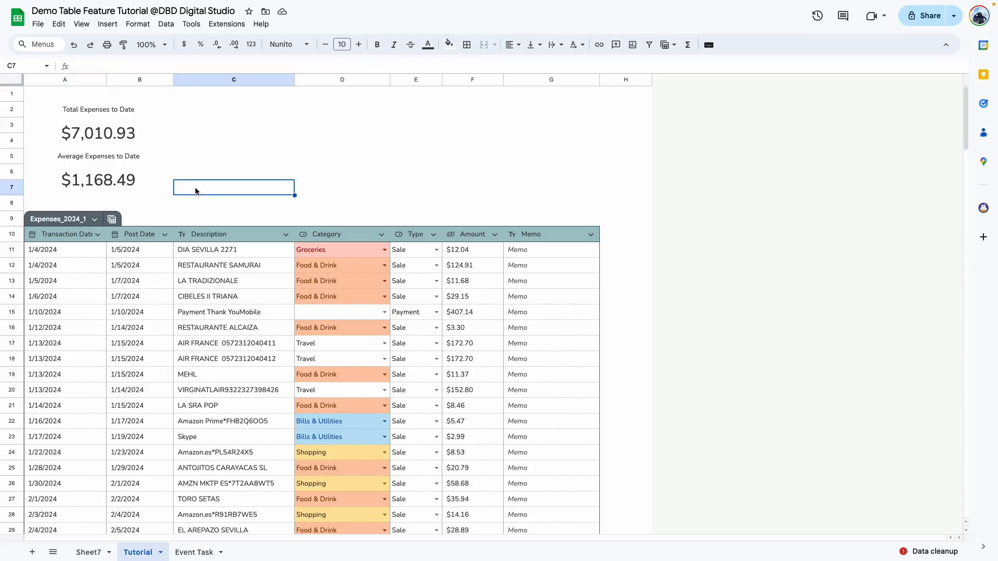
scroll(97, 315, down, 10)
scroll(98, 312, down, 10)
scroll(99, 313, down, 12)
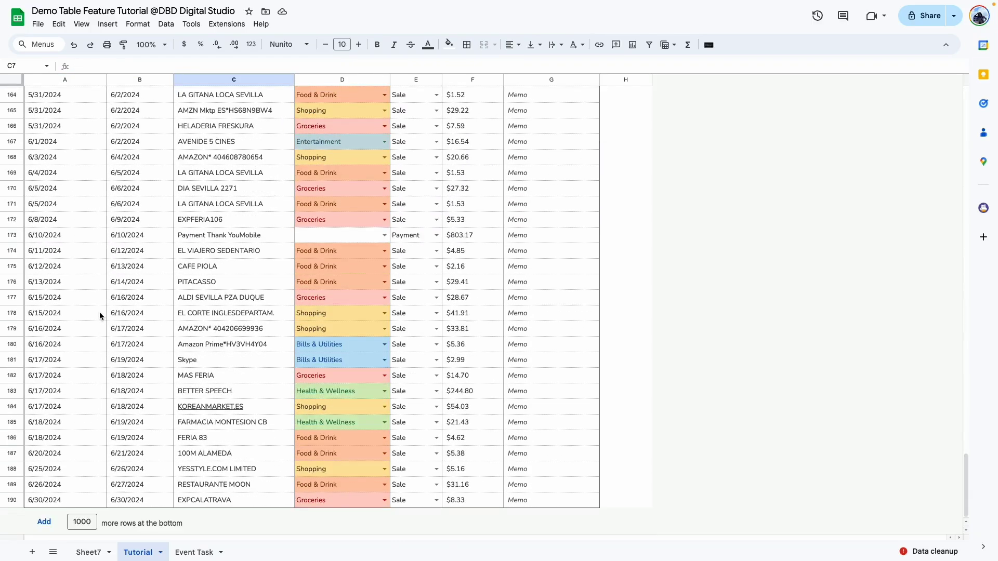
Step: Add a July row below row 190: dates 7/9/2024 and 7/10/2024, amount $1,000.00
click(12, 500)
right_click(15, 499)
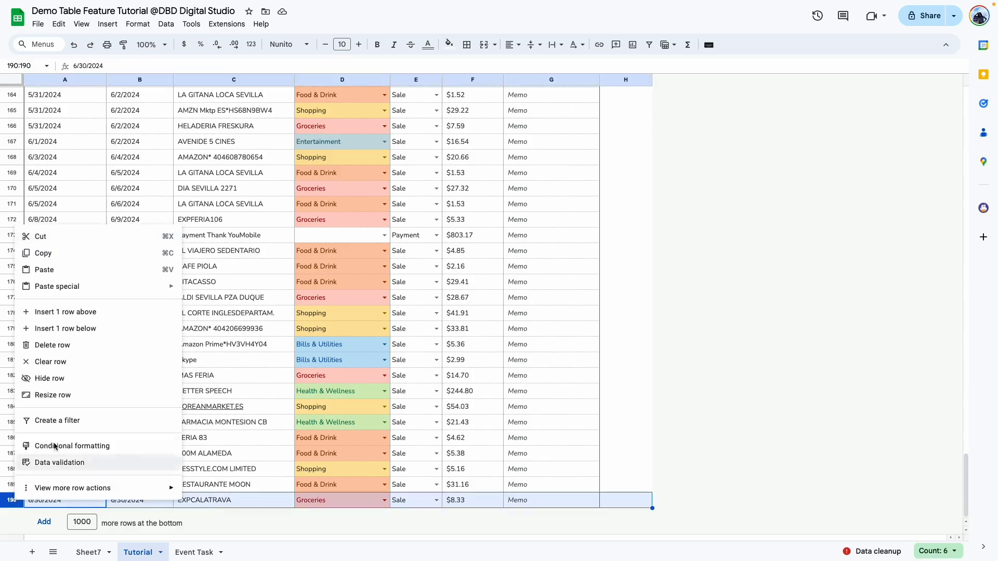
click(104, 328)
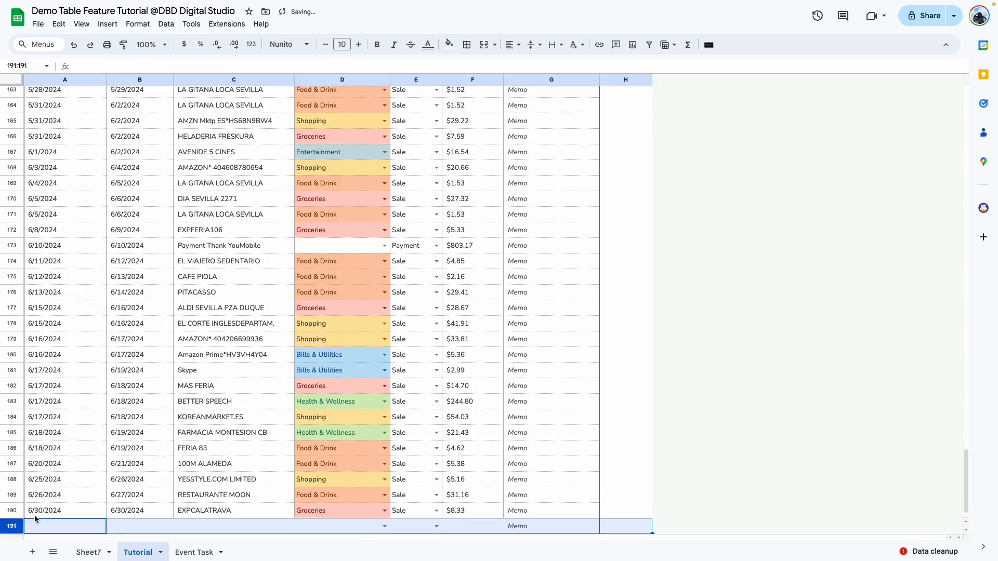
scroll(34, 515, down, 1)
double_click(41, 486)
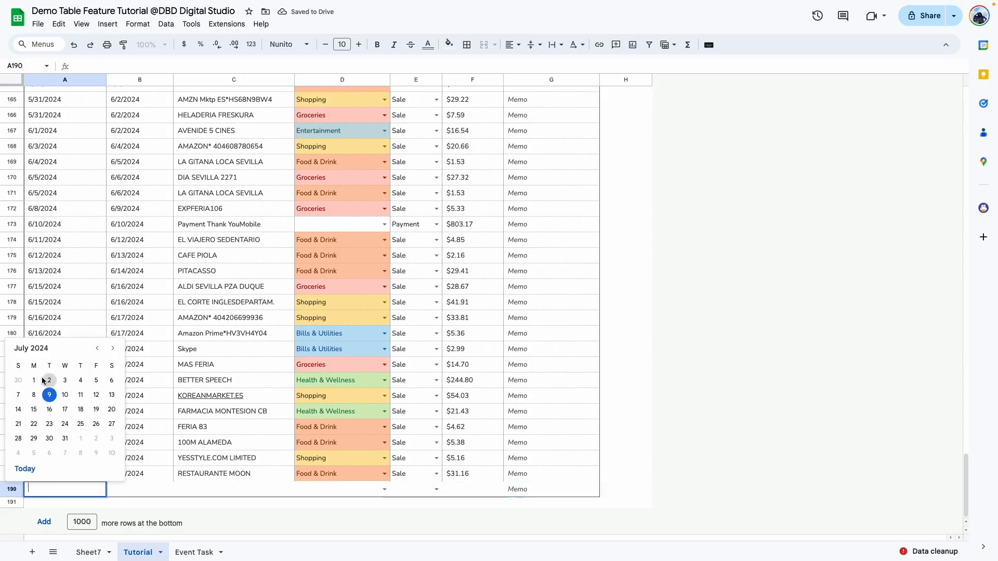
click(49, 395)
double_click(113, 487)
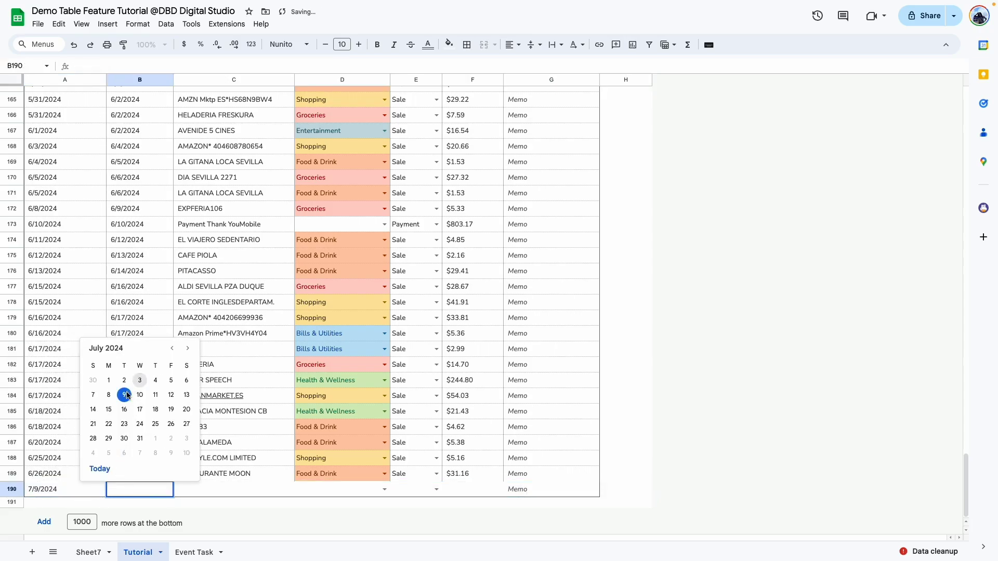
click(139, 395)
click(226, 486)
text(vdfd)
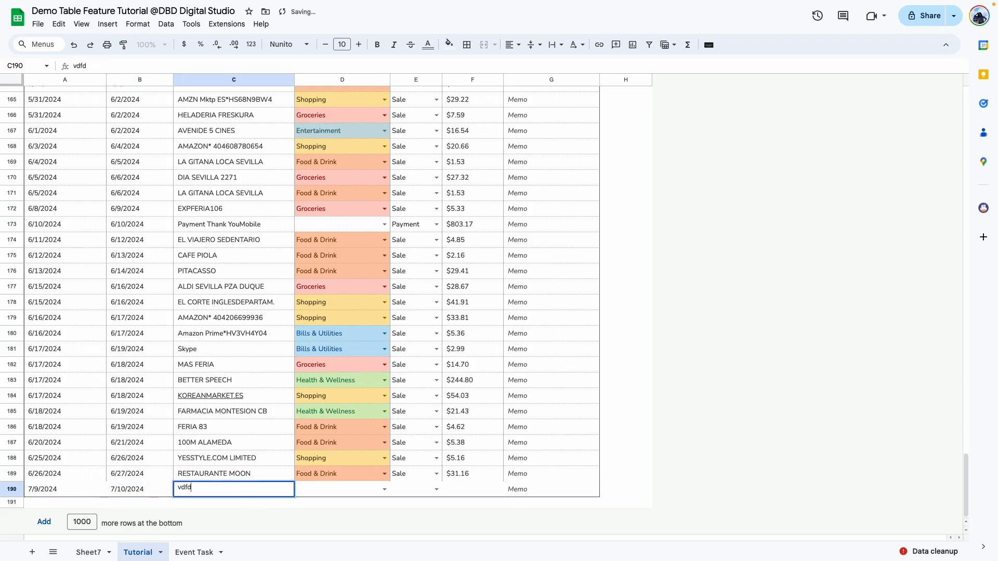
click(460, 489)
text(1000)
key(Return)
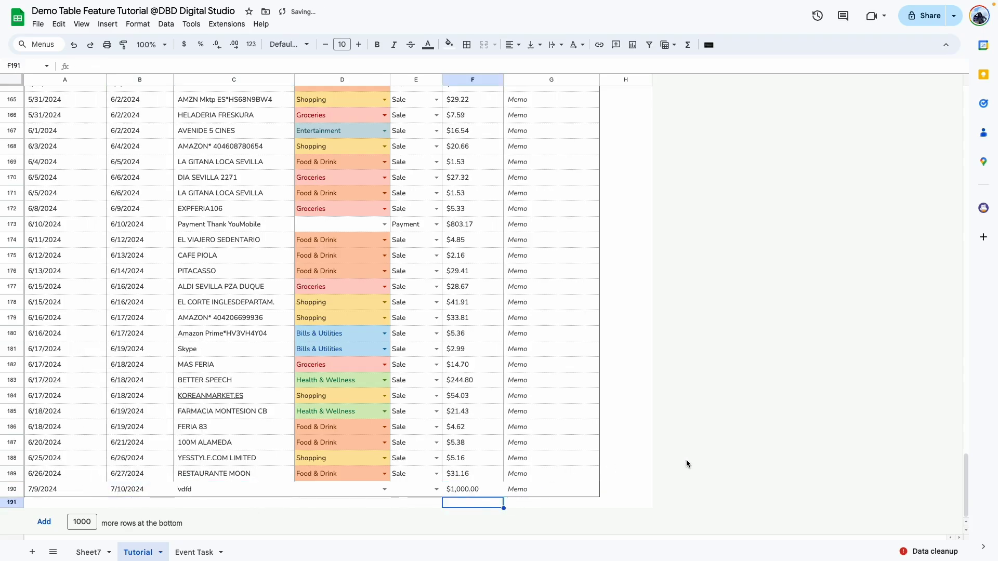
click(616, 459)
scroll(111, 299, up, 20)
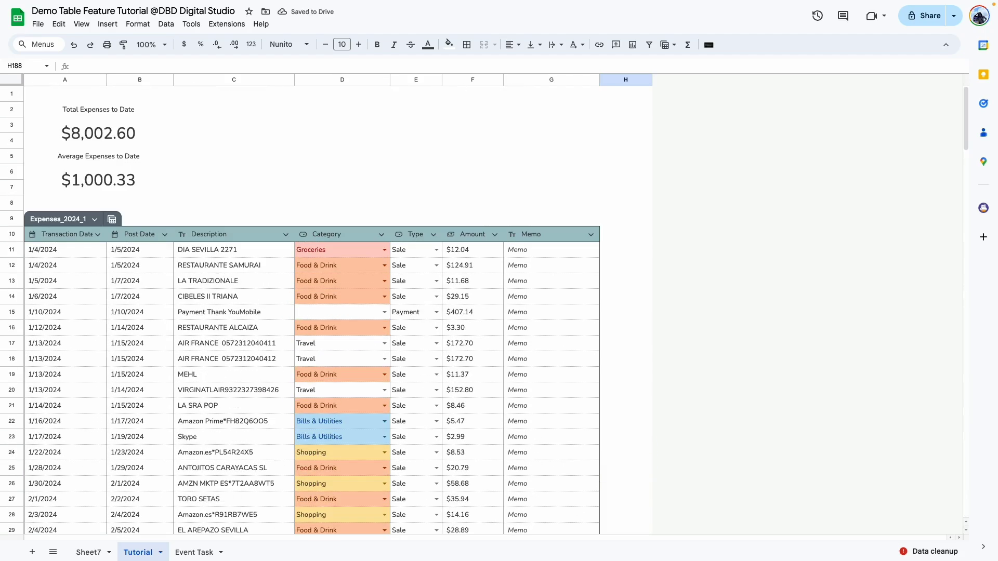
click(101, 140)
click(102, 186)
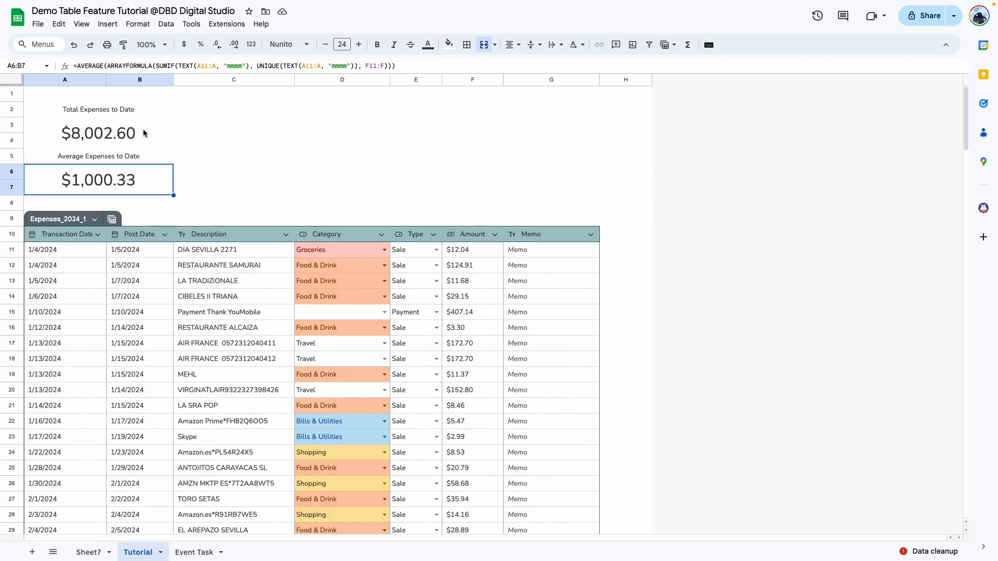
scroll(135, 183, down, 20)
scroll(153, 336, down, 10)
scroll(152, 336, up, 20)
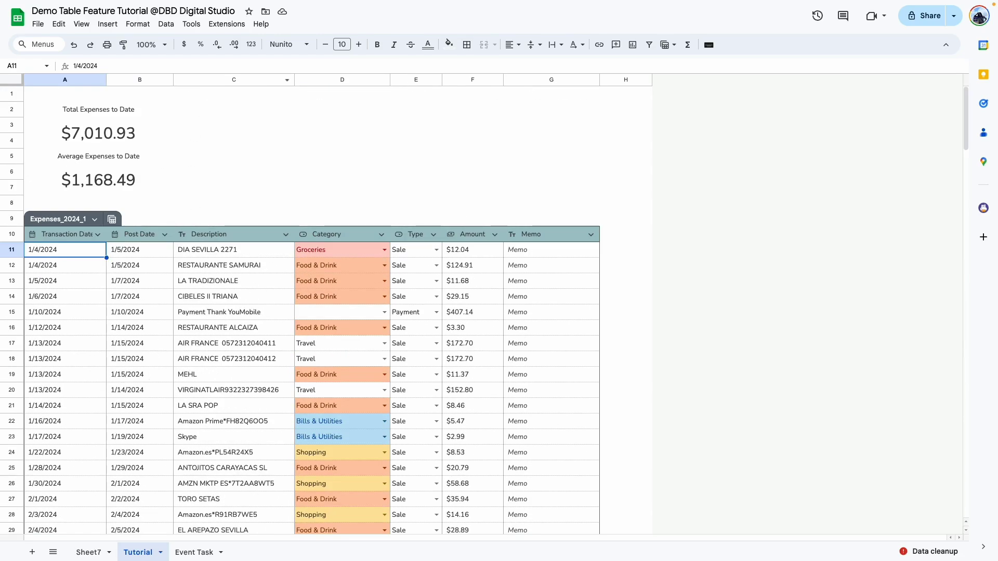
Step: Insert a chart from transaction dates A11:A23 and amounts F11:F22
click(88, 552)
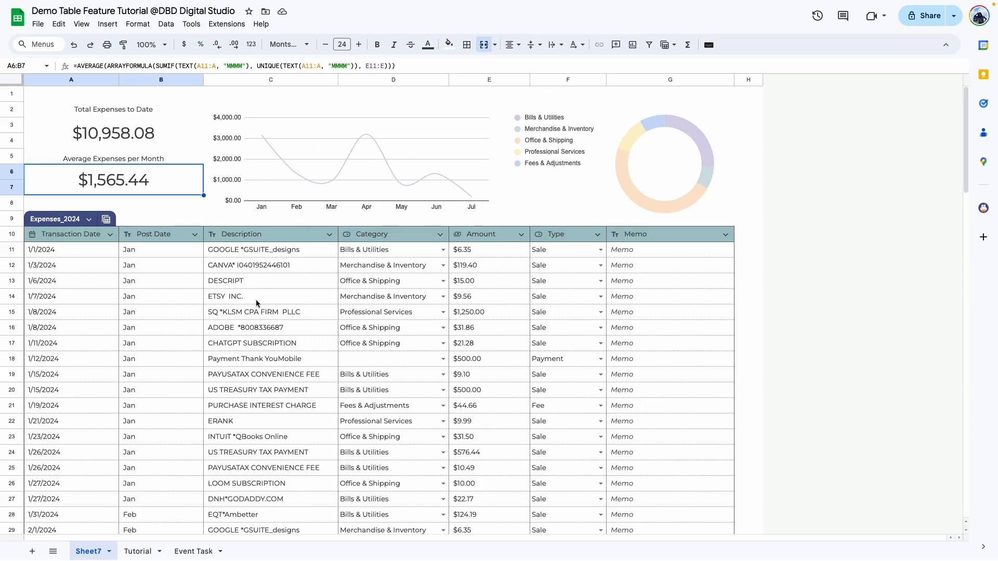
click(138, 551)
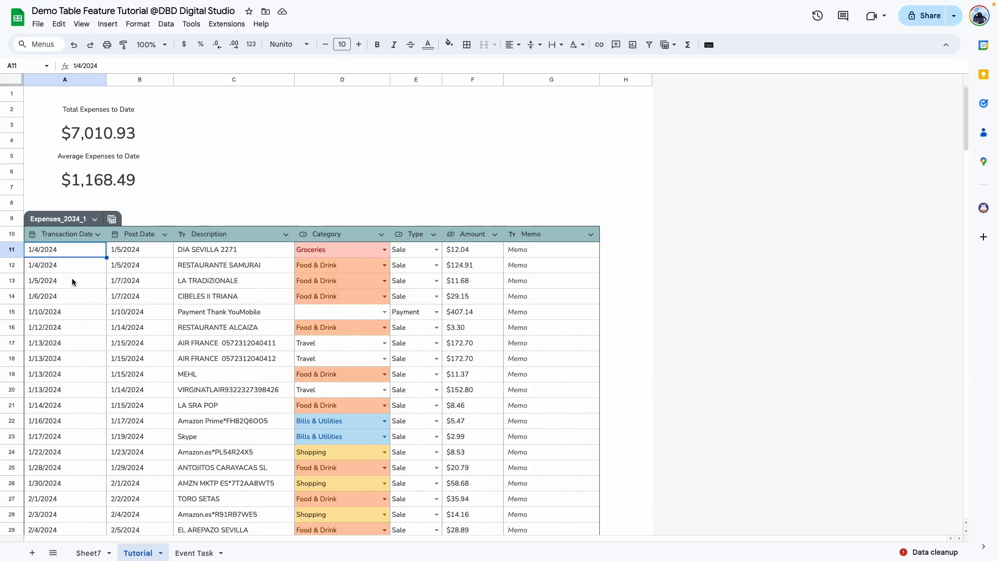
shift+click(72, 297)
shift+click(71, 437)
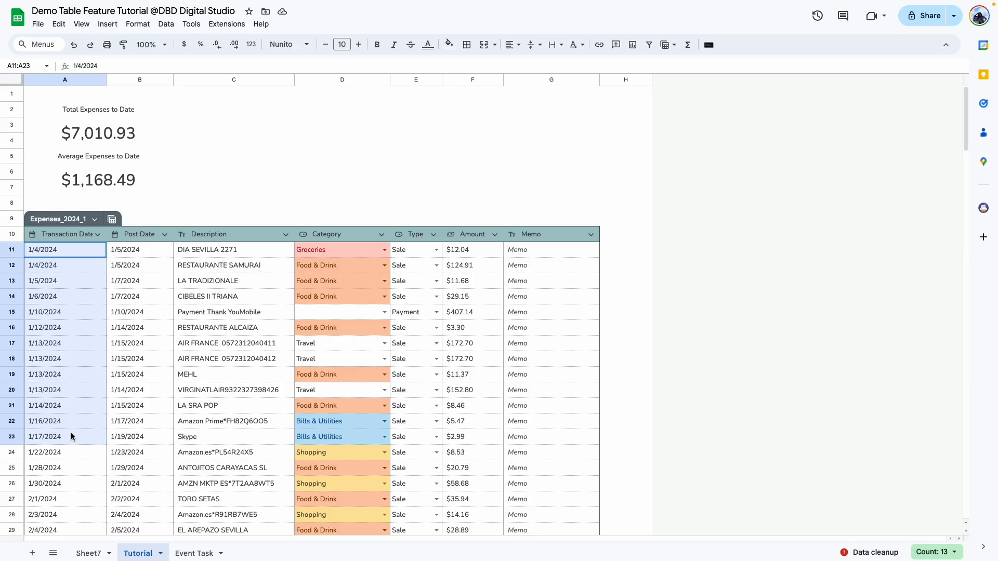
drag(474, 250, 475, 419)
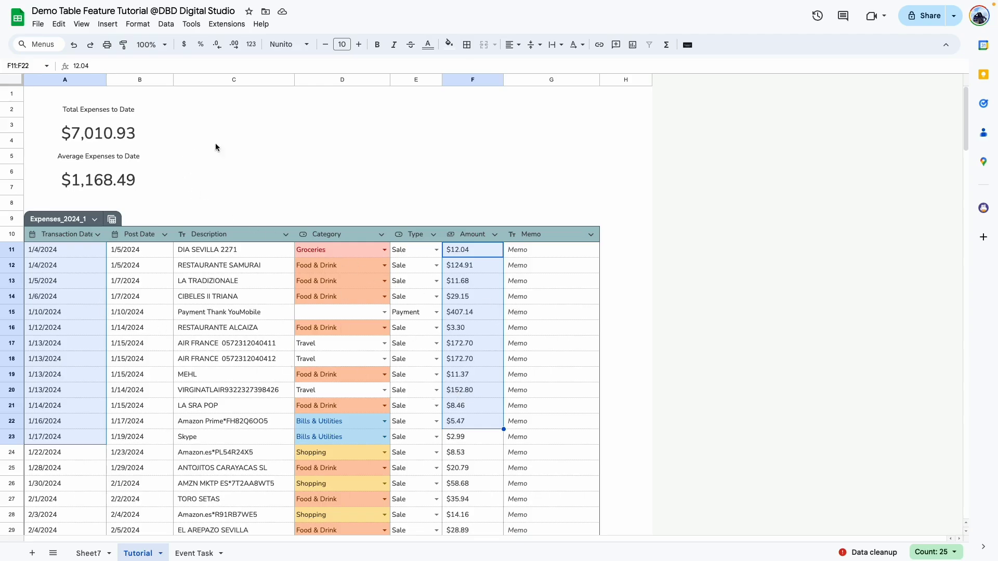
click(631, 44)
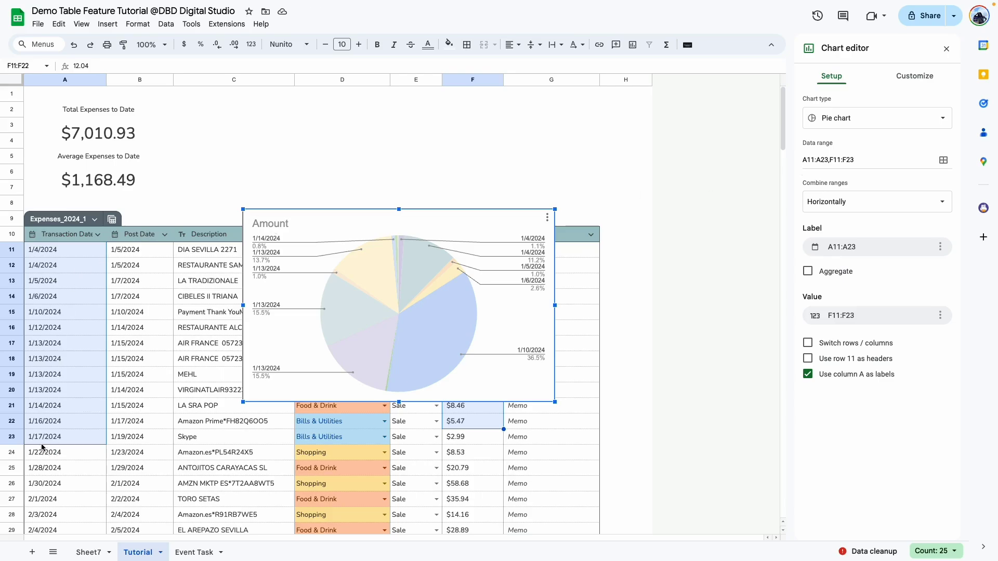
Step: Extend the chart's data range to A11:A190,F11:F190
click(828, 161)
key(Left)
key(Left)
key(Left)
key(BackSpace)
key(BackSpace)
key(Right)
key(Right)
key(Right)
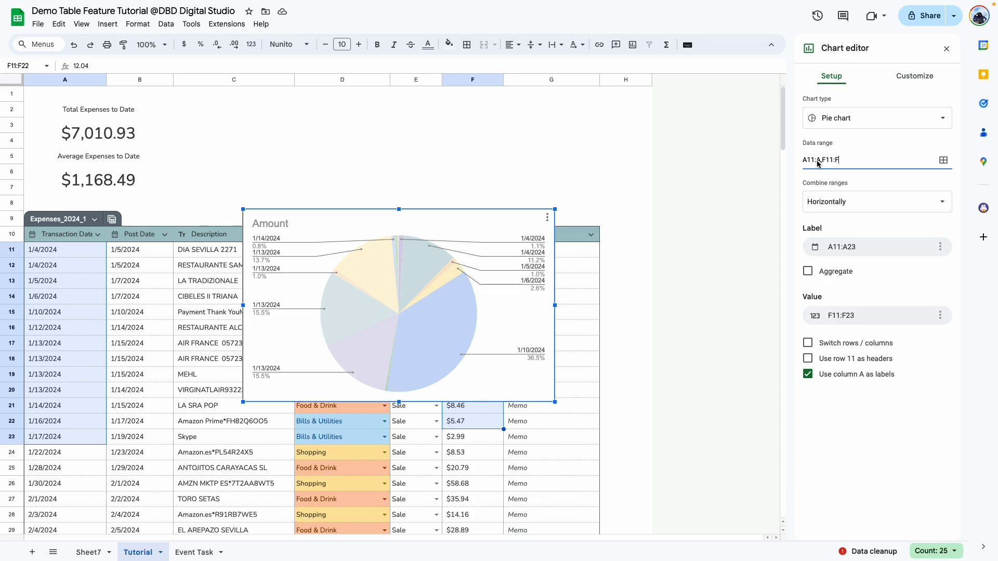
key(BackSpace)
key(BackSpace)
key(Return)
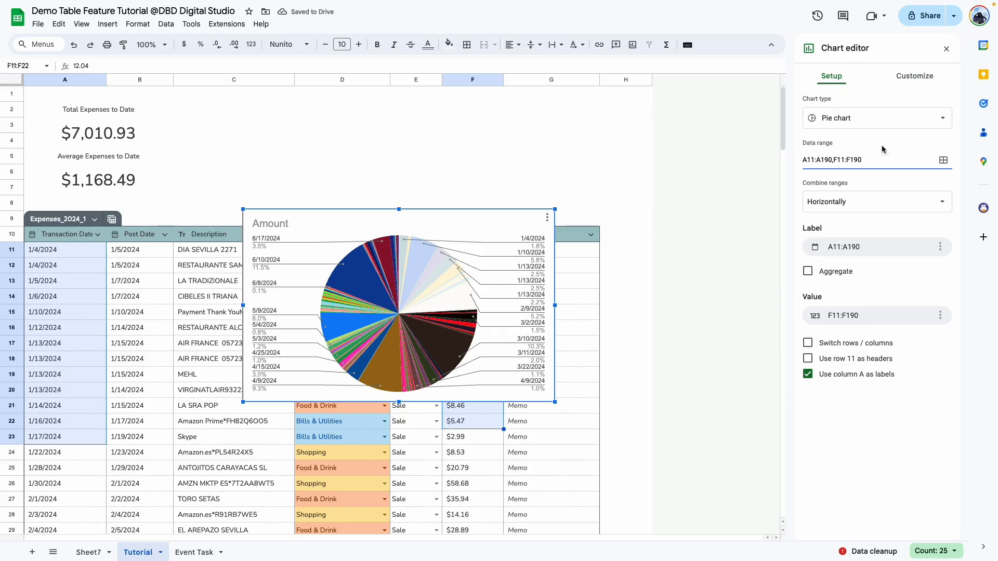
Step: Make the chart a smooth line chart with Aggregate on, placed beside the totals
click(843, 119)
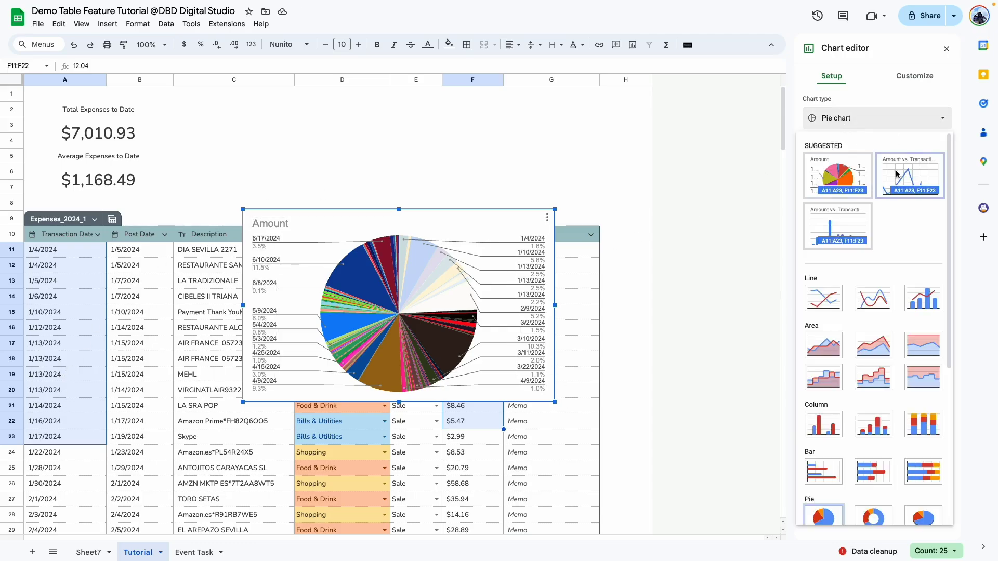
scroll(858, 296, down, 3)
scroll(858, 299, up, 1)
scroll(858, 298, up, 3)
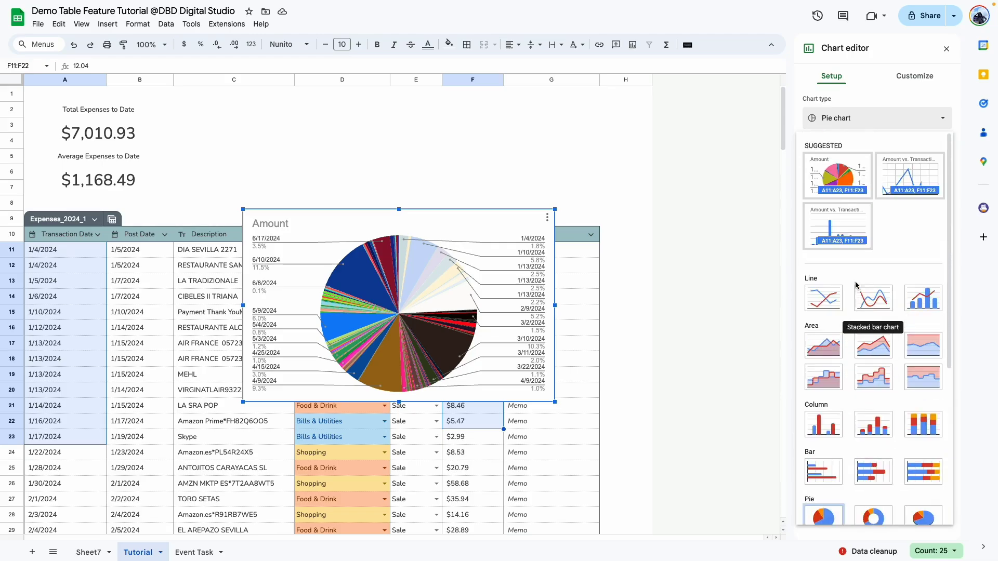
click(871, 300)
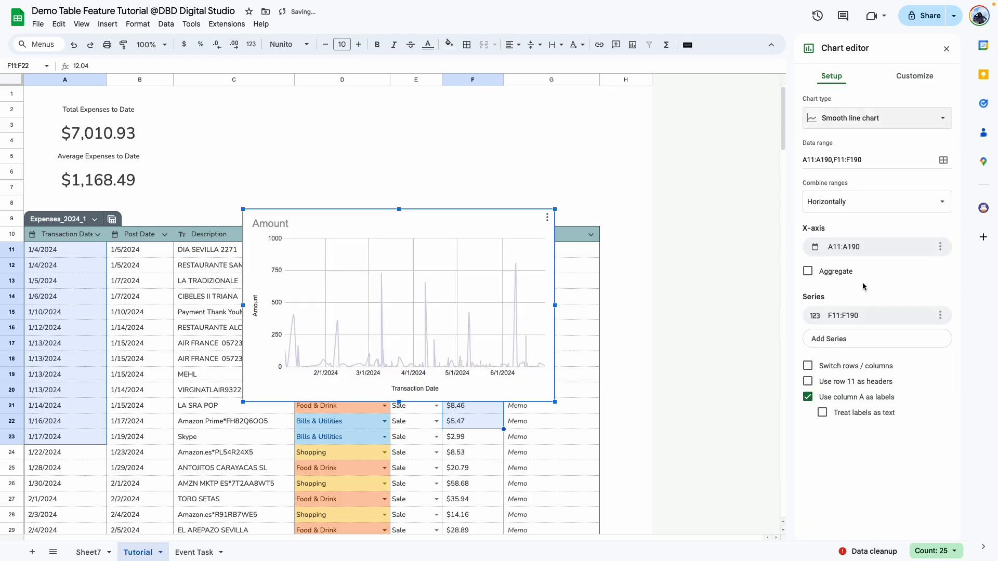
click(809, 272)
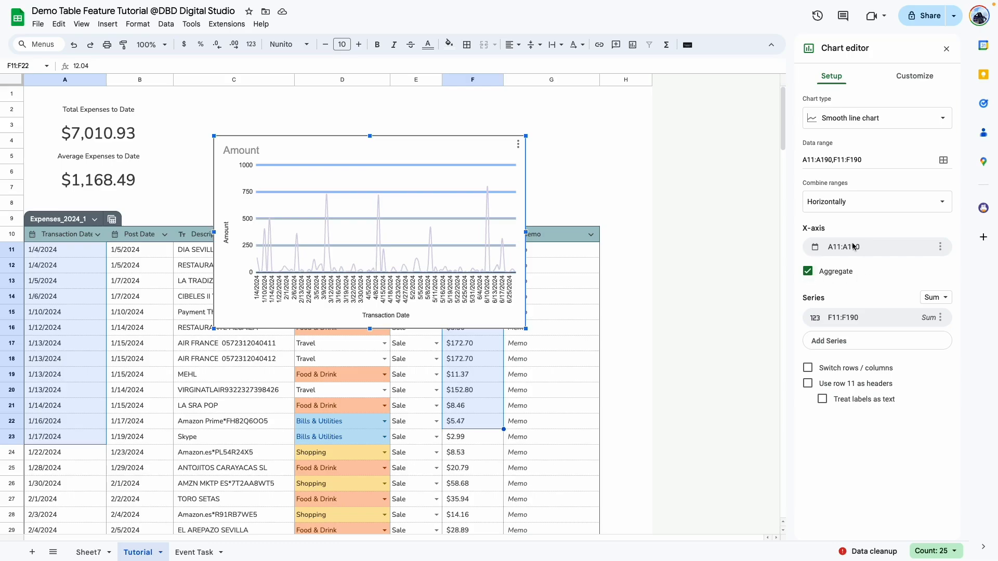
click(552, 141)
drag(419, 168, 383, 127)
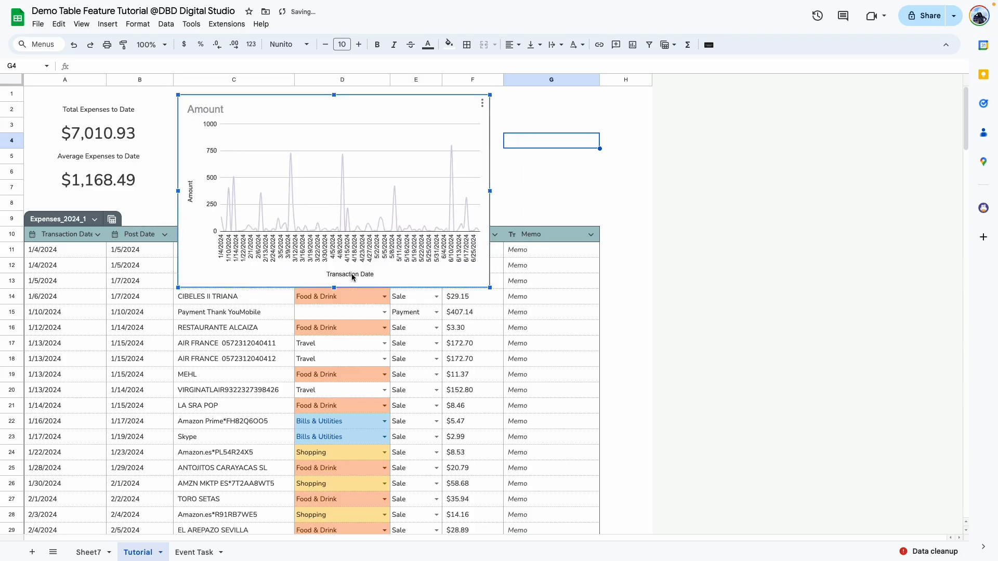
Step: Delete the chart's horizontal axis title and the Amount chart title
double_click(351, 274)
key(Delete)
key(Delete)
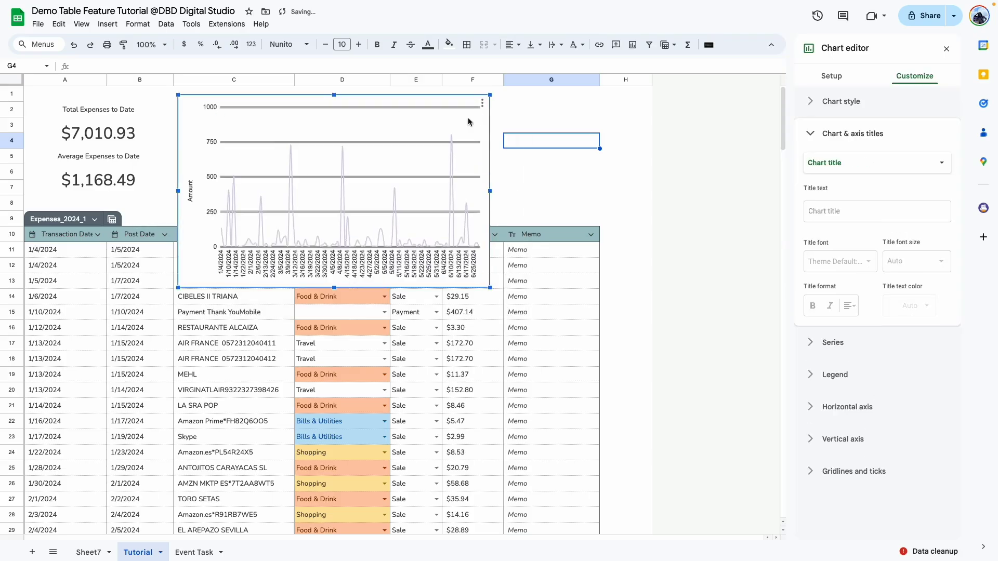
key(Escape)
Step: Give the line chart a transparent background with no border
click(482, 103)
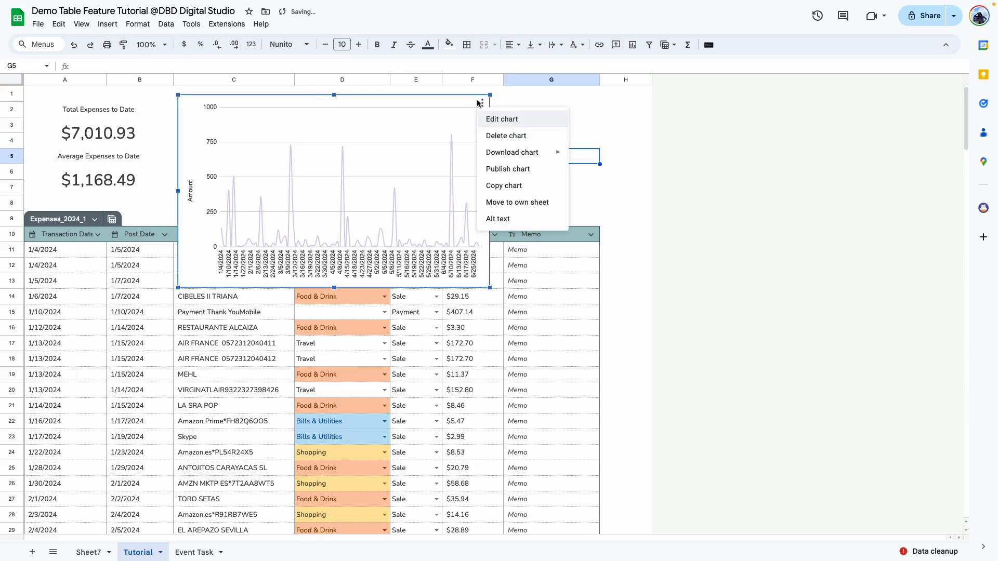
click(510, 117)
click(915, 76)
click(841, 101)
click(819, 143)
click(838, 212)
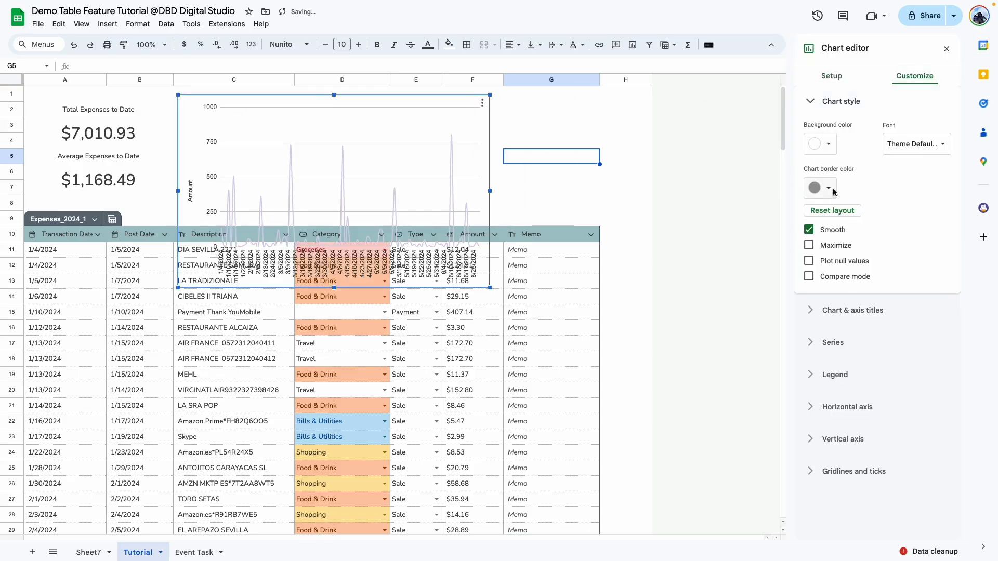
click(830, 188)
click(835, 213)
click(552, 204)
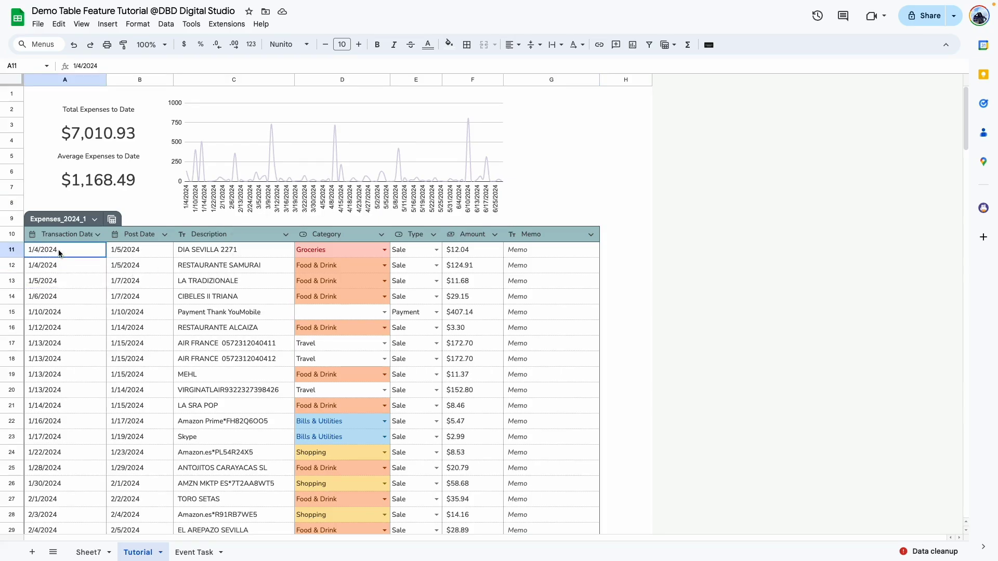
drag(56, 252, 67, 389)
Step: Apply a custom date format to column A showing only the full month name
key(ctrl+shift+Down)
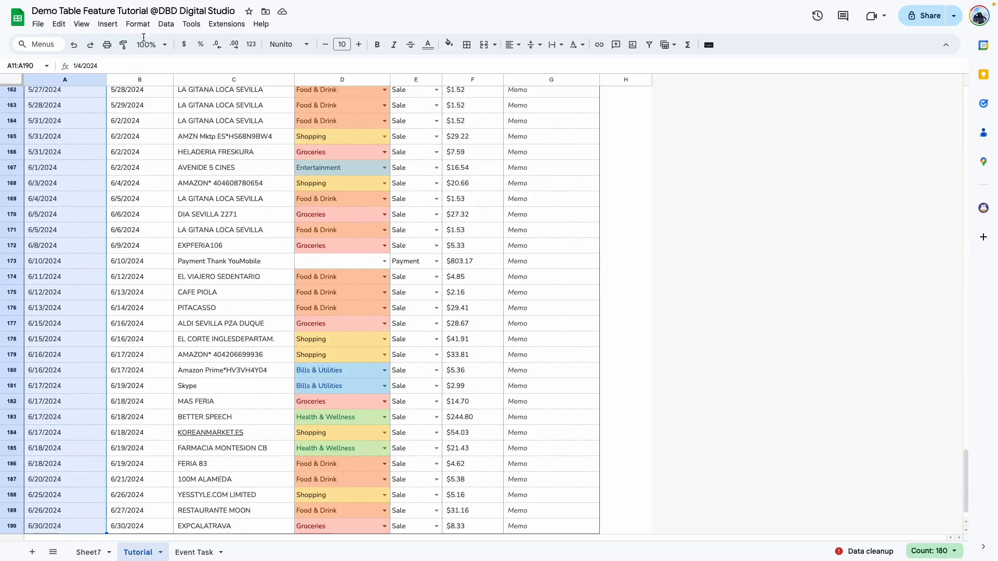
click(138, 23)
mouse_move(156, 68)
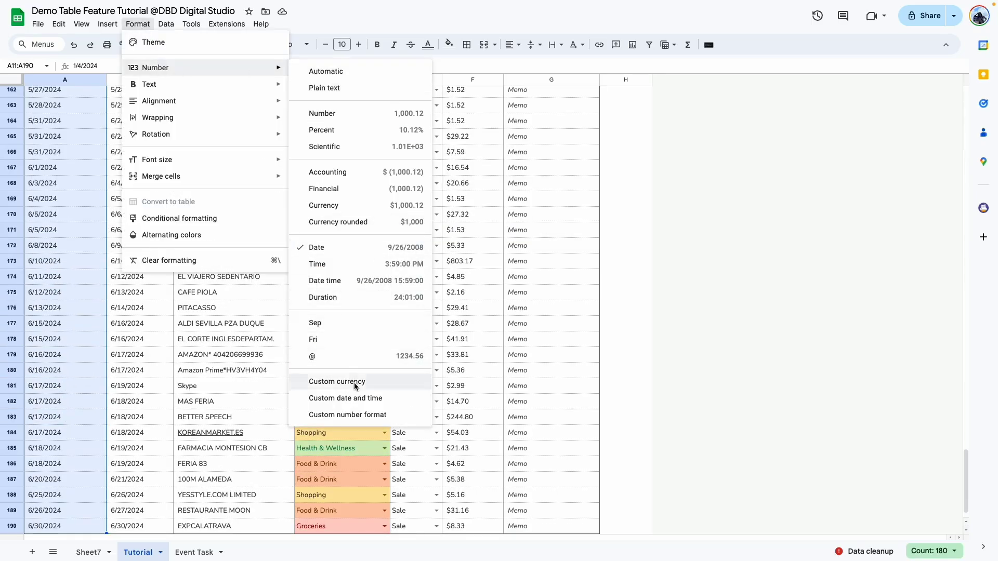
click(358, 400)
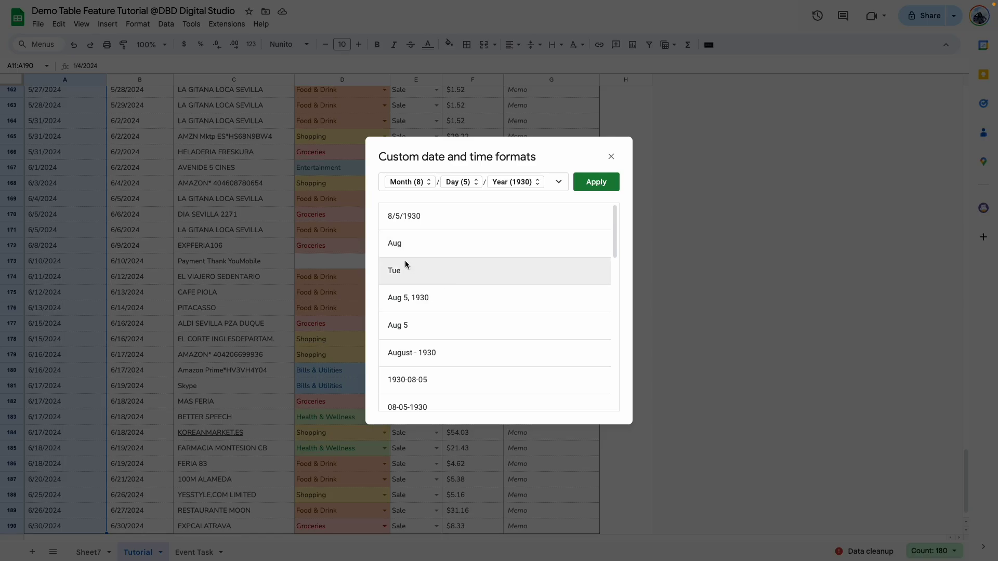
click(513, 182)
click(524, 207)
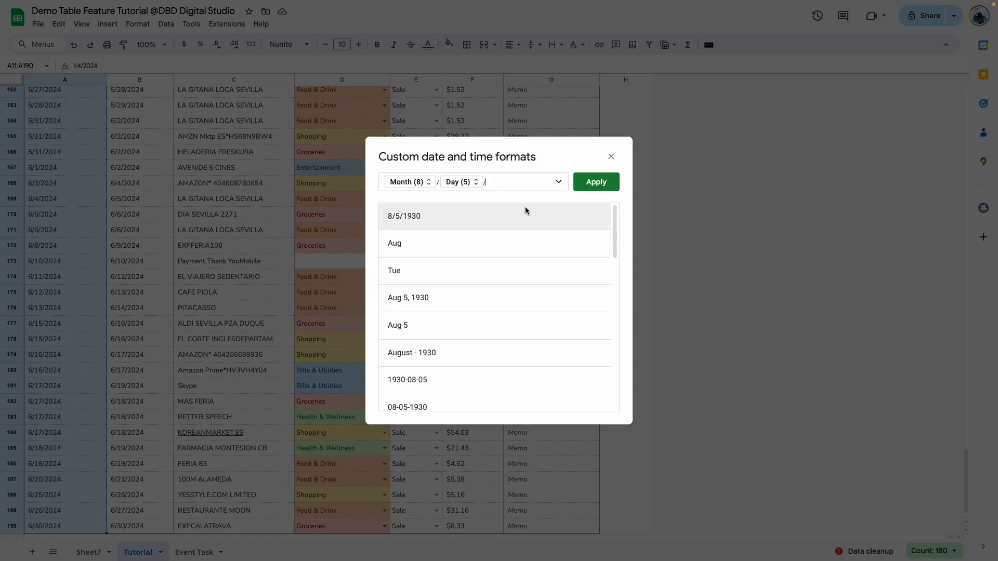
click(478, 183)
click(470, 260)
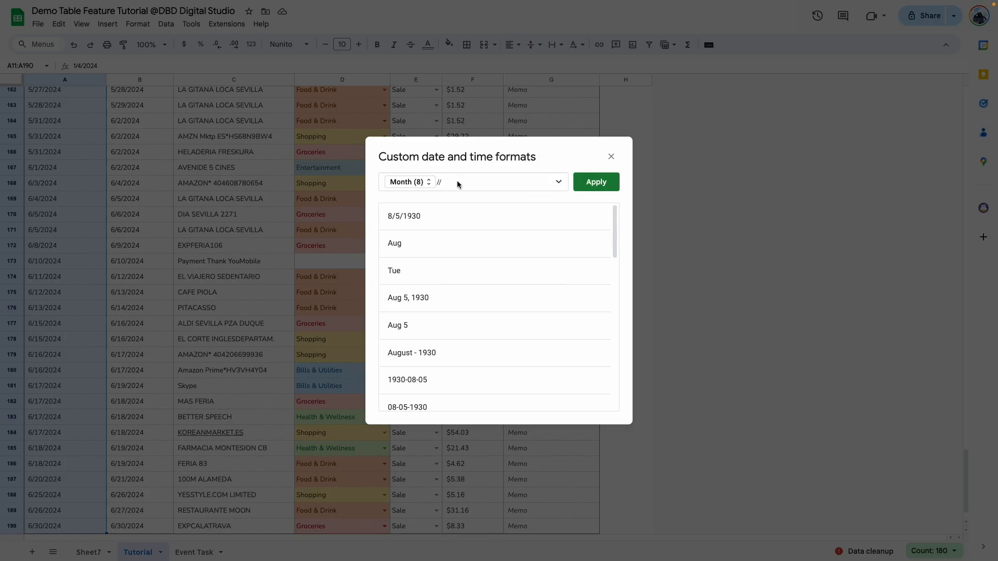
click(457, 184)
key(BackSpace)
key(BackSpace)
click(422, 184)
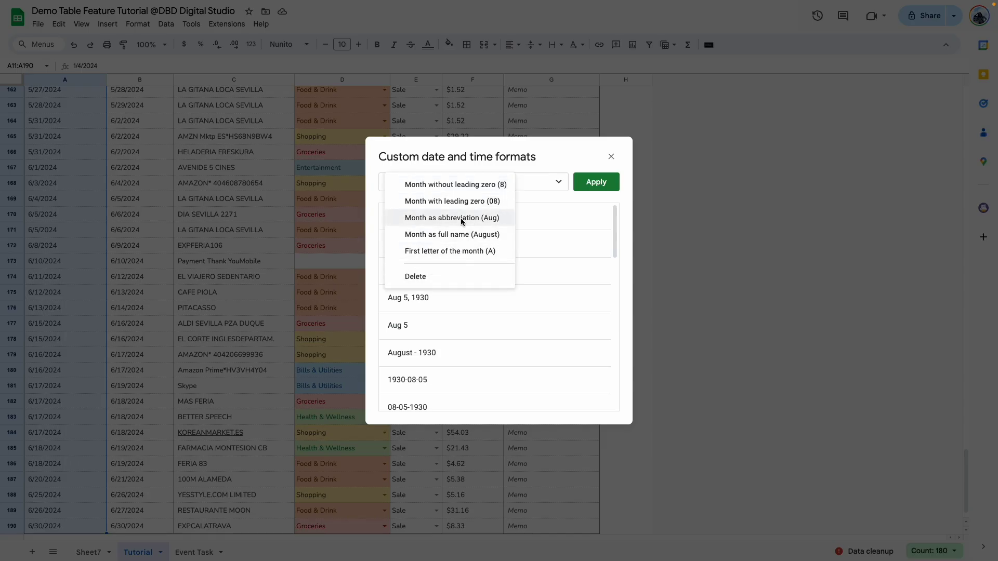
click(462, 235)
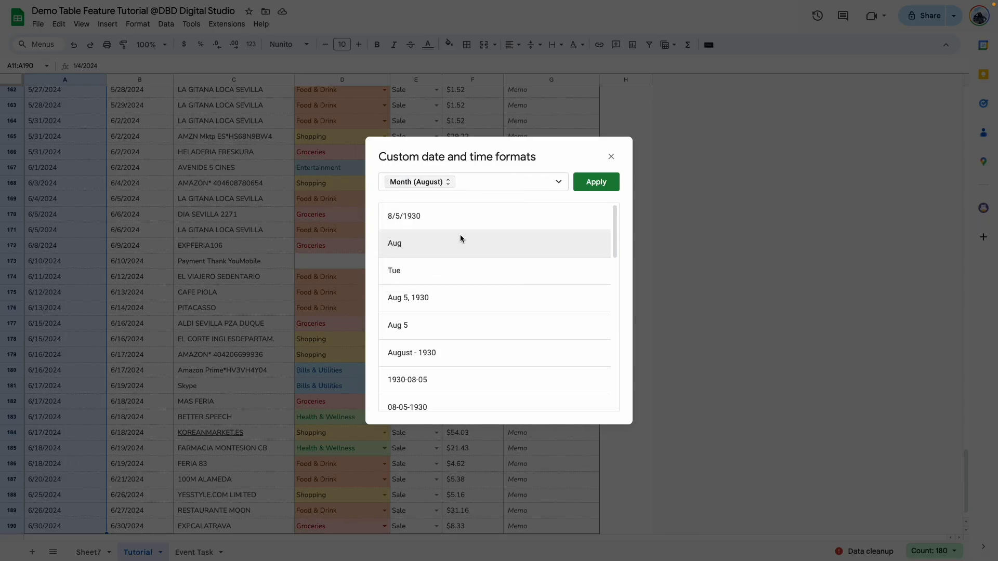
click(584, 181)
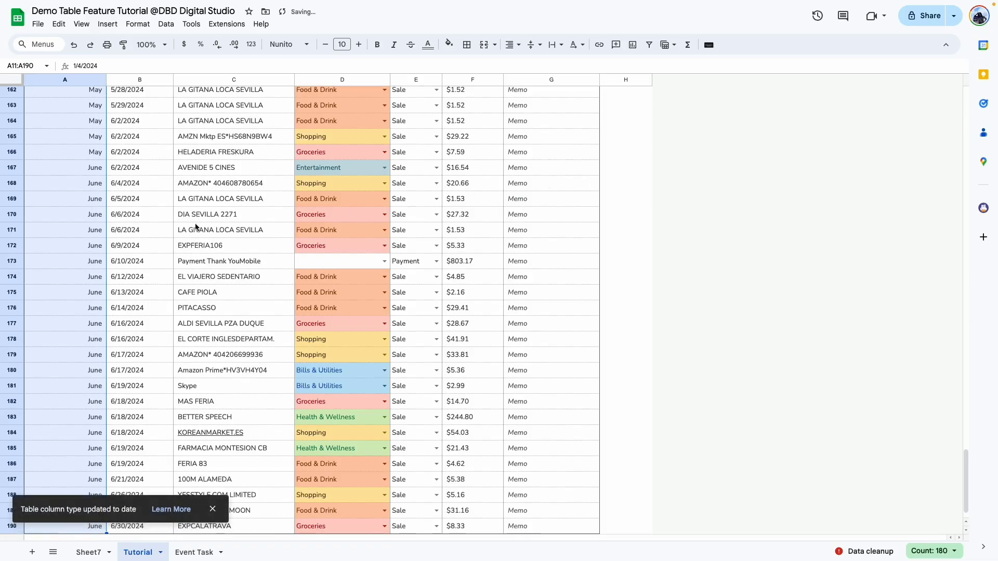
Step: Left-align the month names and narrow column A to fit them
click(509, 44)
click(499, 66)
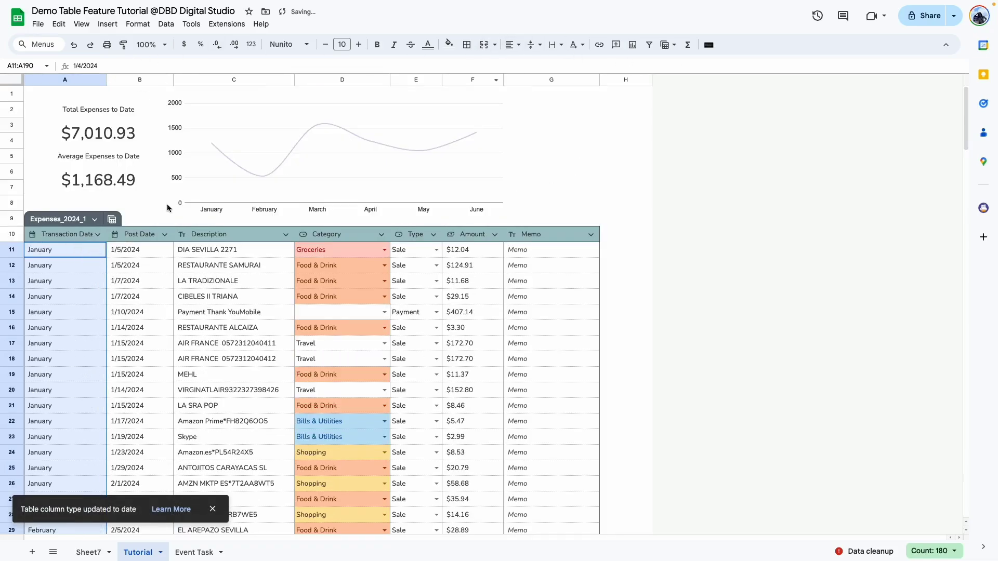
drag(106, 80, 101, 80)
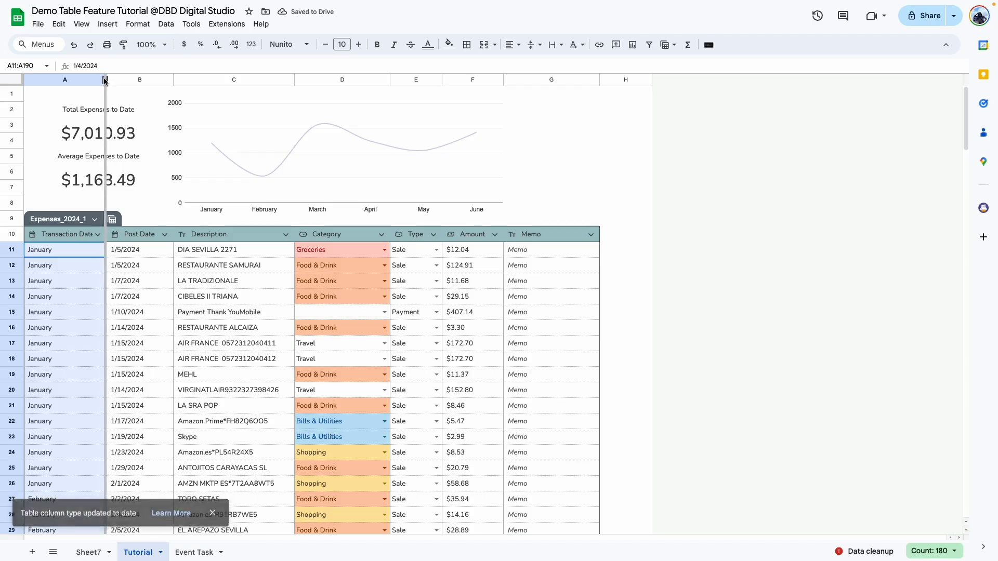
Step: Select January's amounts to see they sum to $1,202.71
click(502, 172)
click(559, 135)
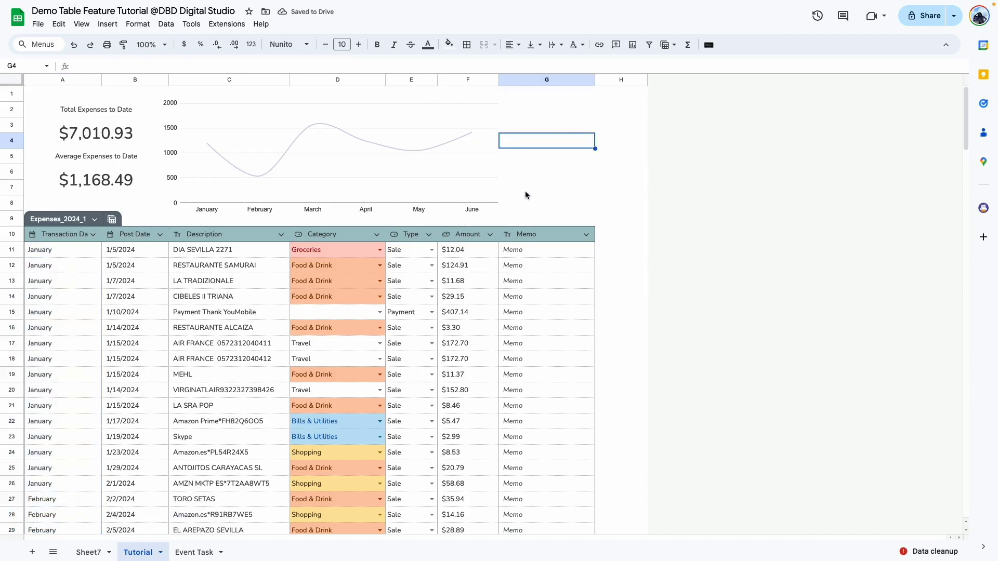
drag(63, 484, 63, 258)
drag(468, 250, 476, 485)
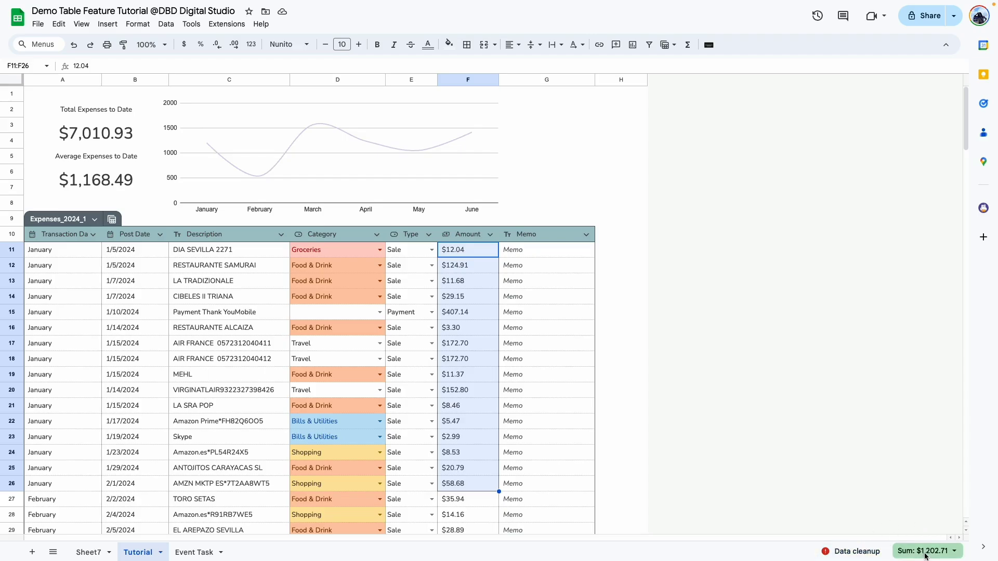
Step: Select the monthly expenses line chart, then switch to the Sheet7 dashboard
click(569, 189)
click(199, 150)
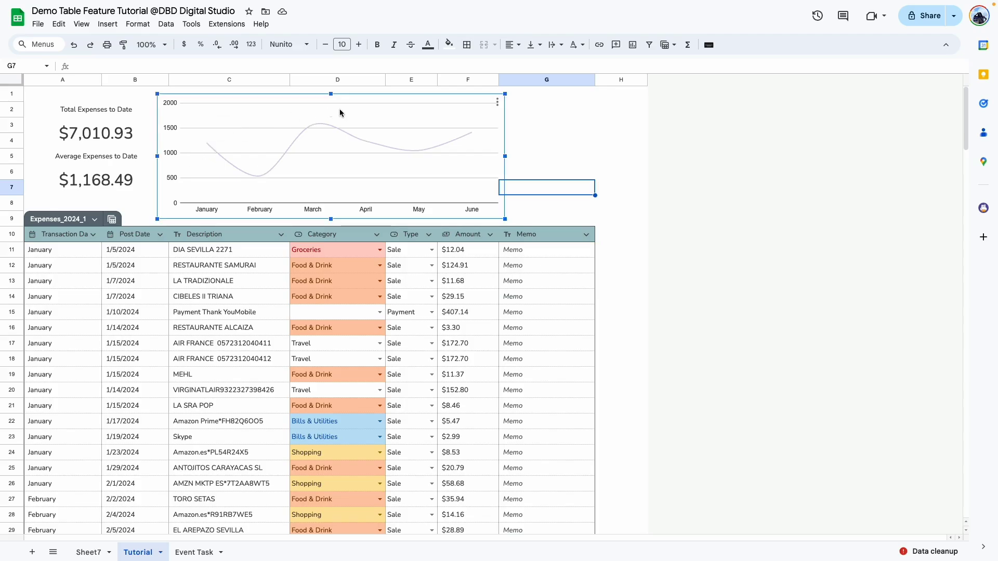
click(577, 123)
click(457, 140)
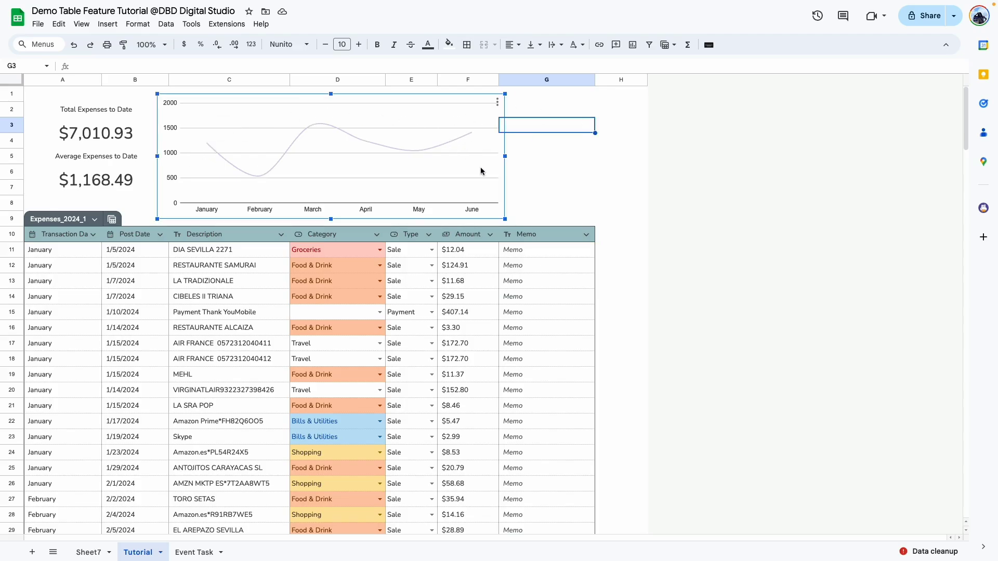
key(ctrl+shift+Page_Up)
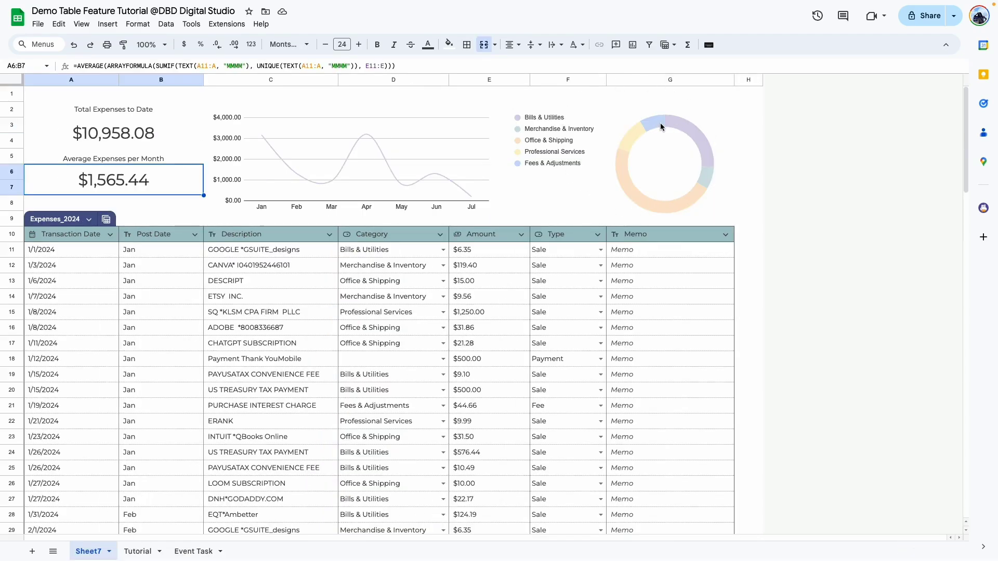
Step: Go back to the Tutorial sheet and select a Payment Thank YouMobile description cell
key(ctrl+shift+Page_Down)
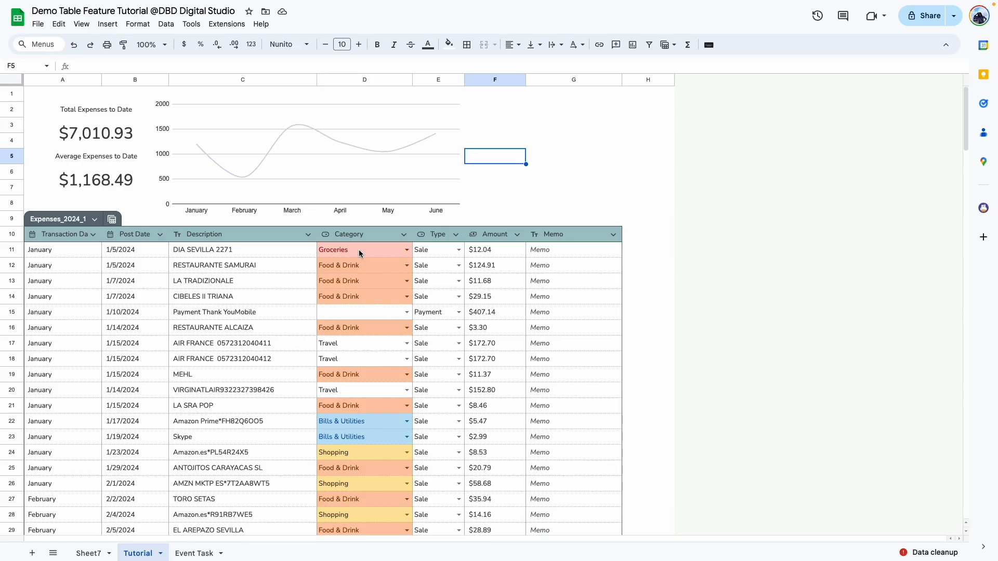
click(242, 390)
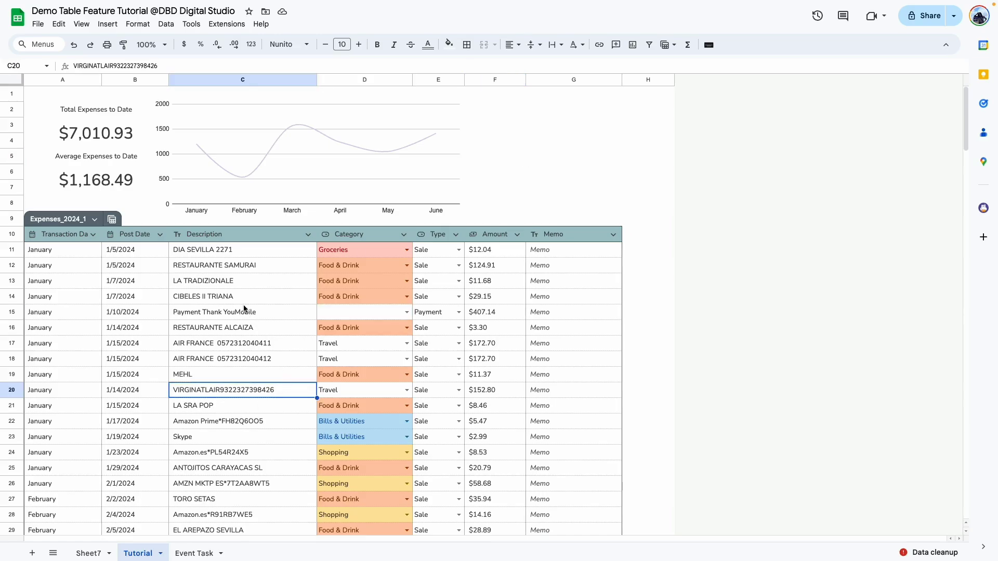
click(245, 311)
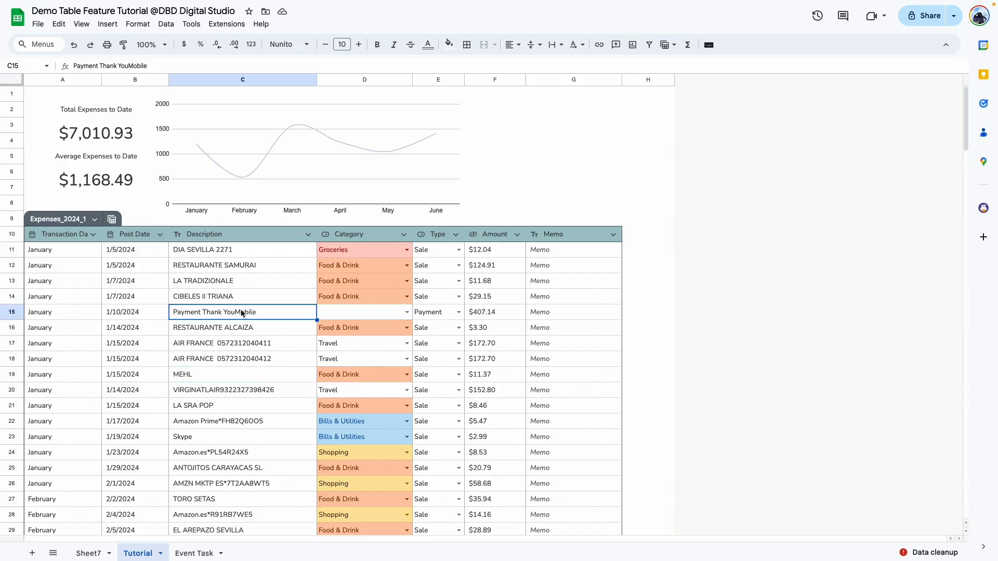
Step: Filter the Description column to show only Payment Thank YouMobile rows
click(308, 234)
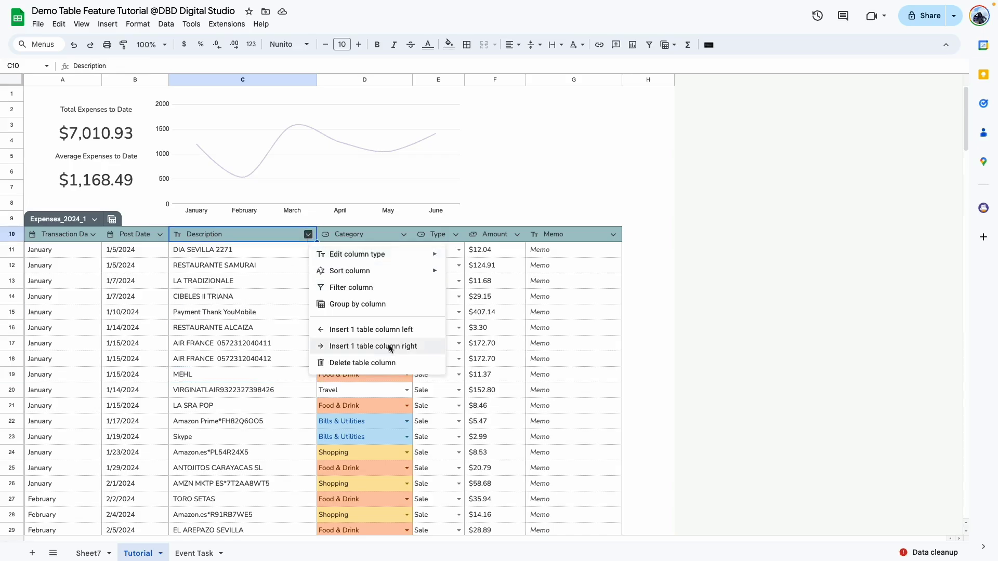
click(343, 285)
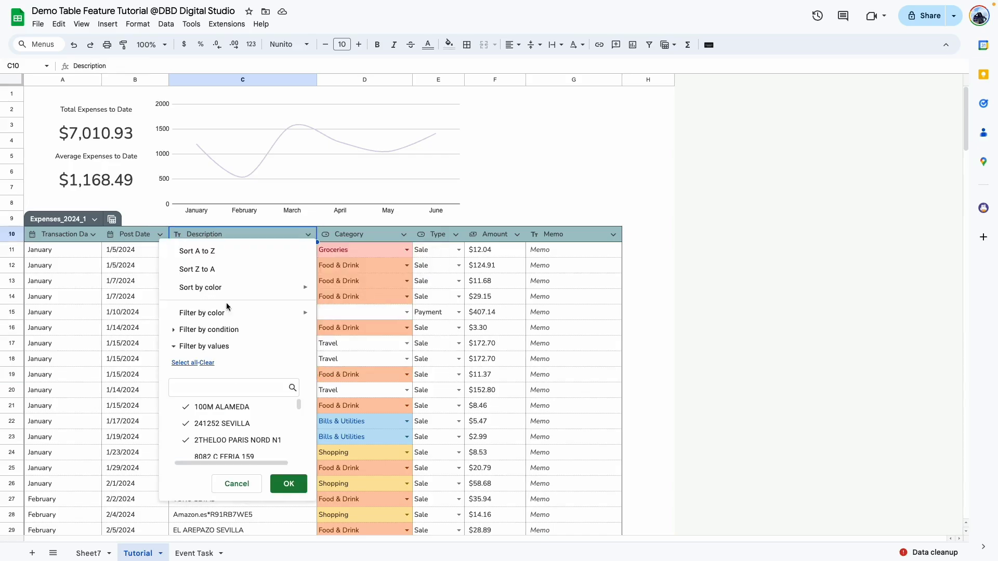
click(206, 363)
text(payment)
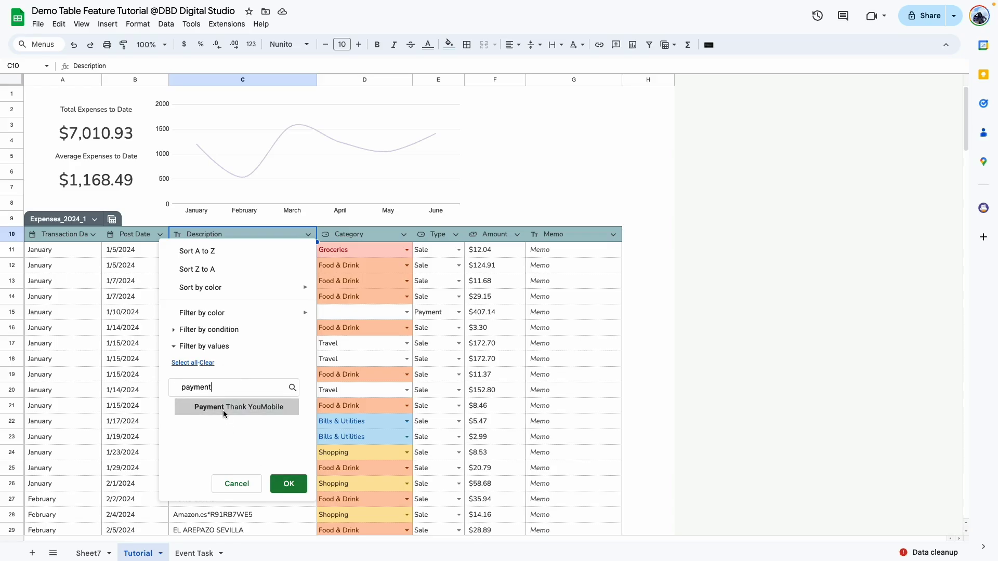
click(223, 410)
click(300, 484)
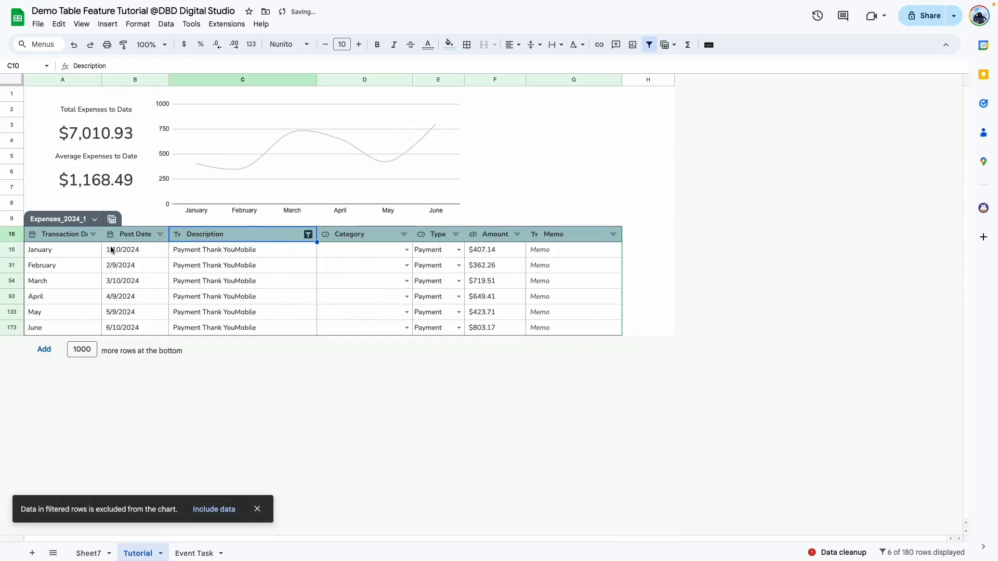
Step: Delete all the filtered Payment Thank YouMobile rows
drag(11, 250, 11, 327)
right_click(12, 328)
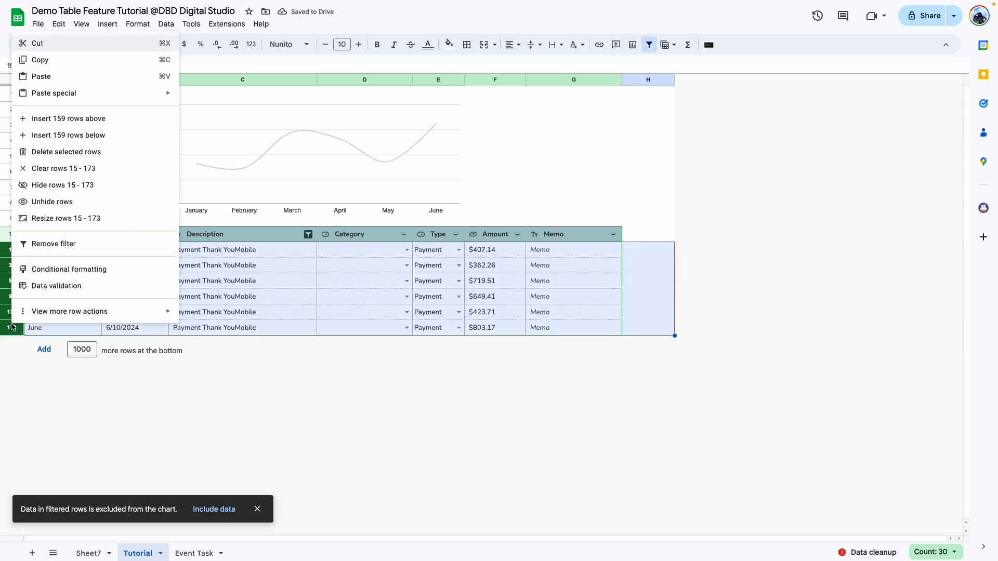
click(66, 152)
Step: Reselect all Description values in the filter so every remaining row shows
click(308, 234)
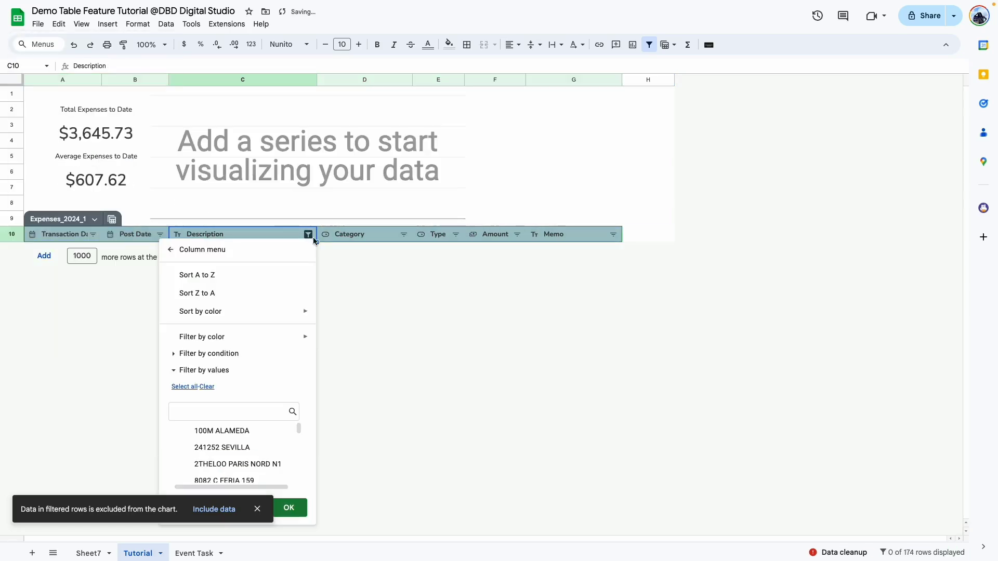
click(191, 388)
click(288, 508)
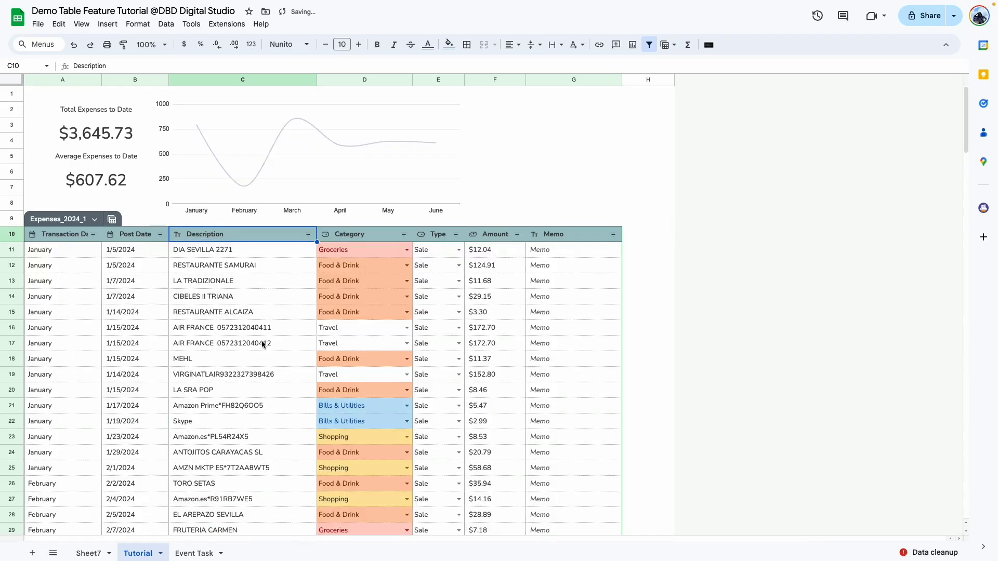
click(273, 438)
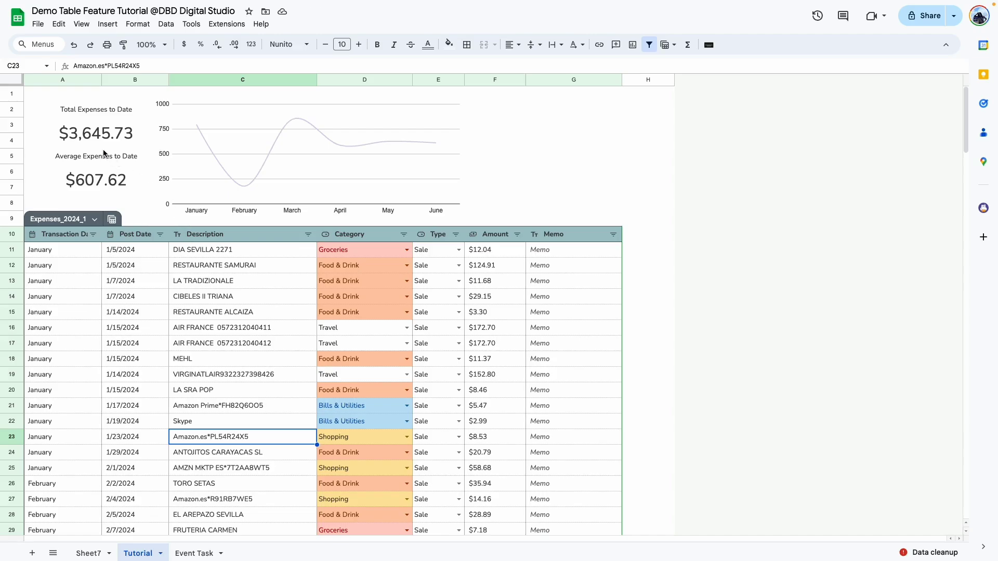
click(297, 284)
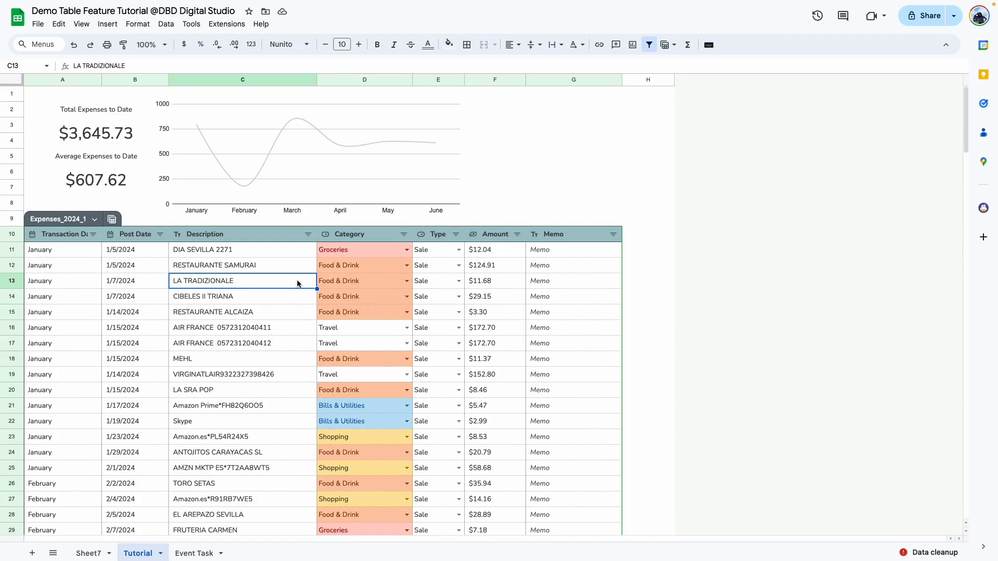
key(Down)
key(Down)
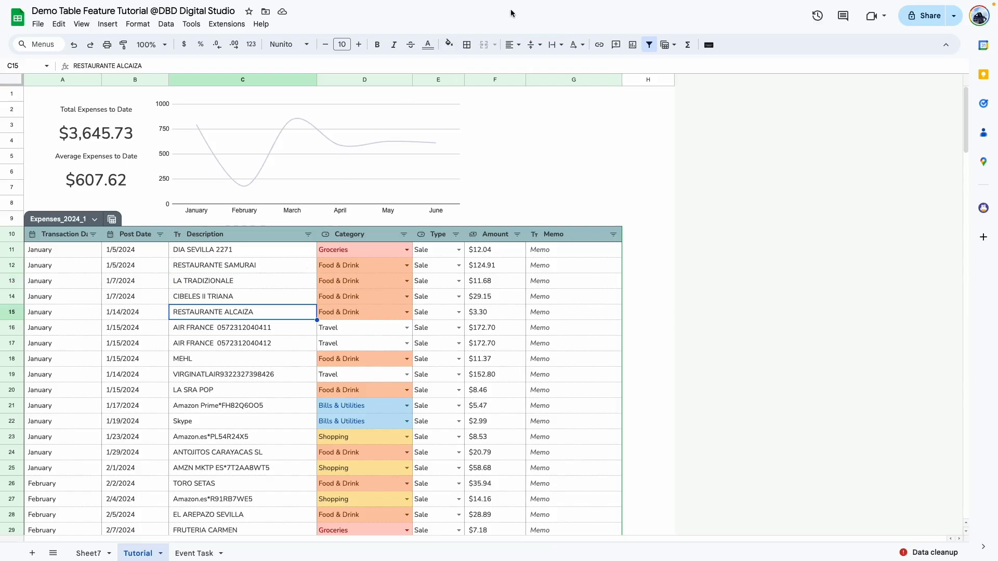
Step: Insert a chart of the first nine Category values and remove the range's end row
click(465, 142)
click(474, 356)
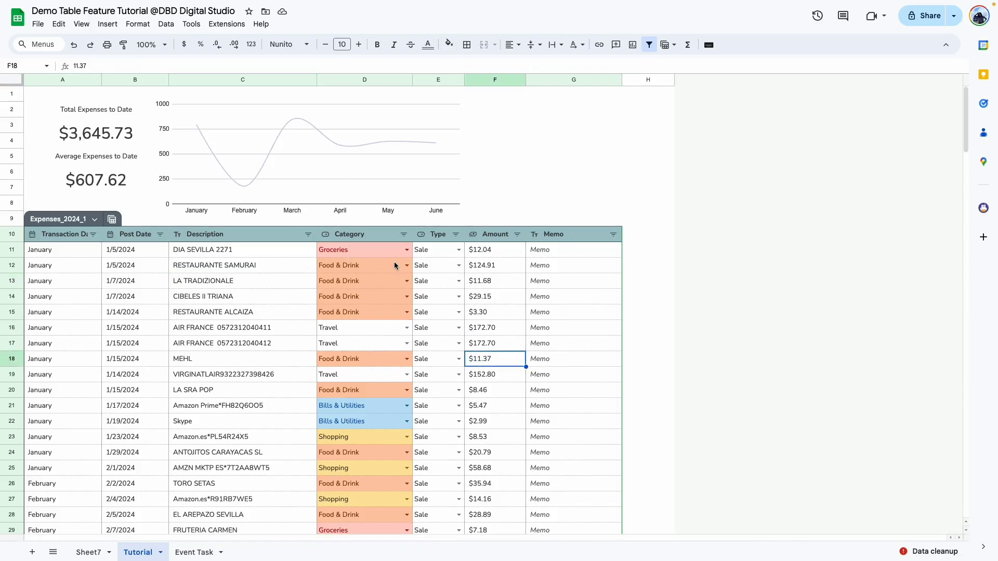
drag(374, 248, 374, 374)
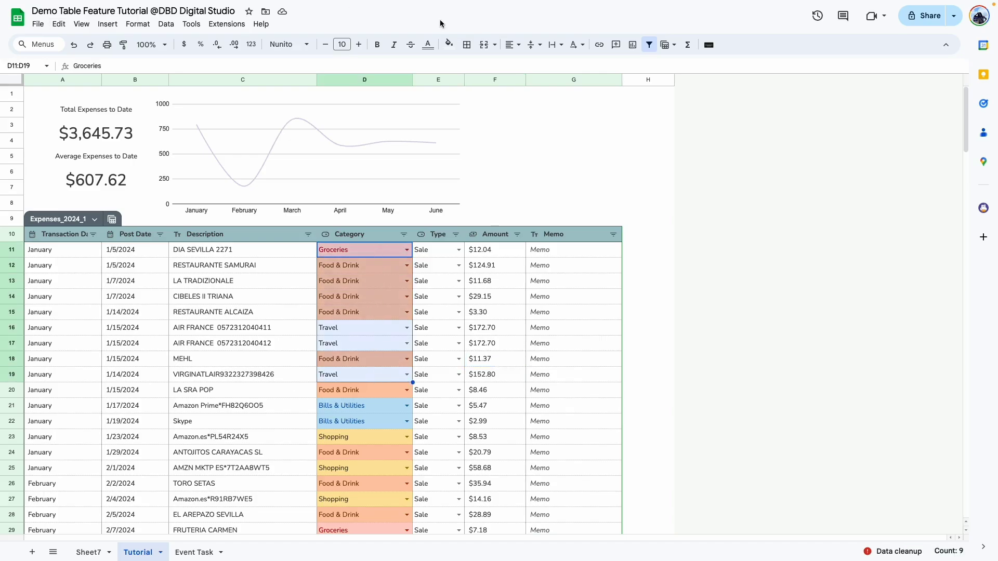
click(634, 43)
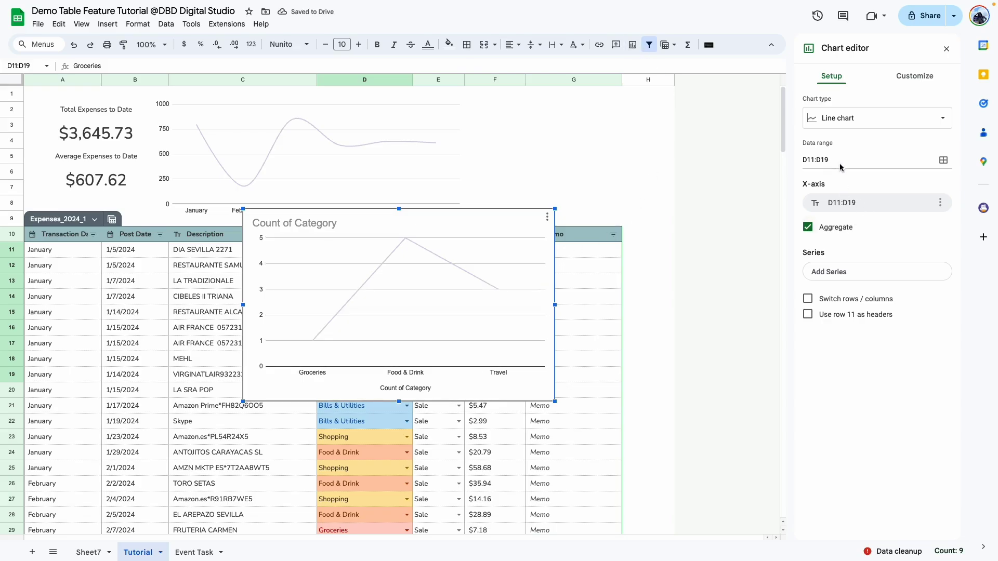
click(839, 162)
key(BackSpace)
key(BackSpace)
text(84)
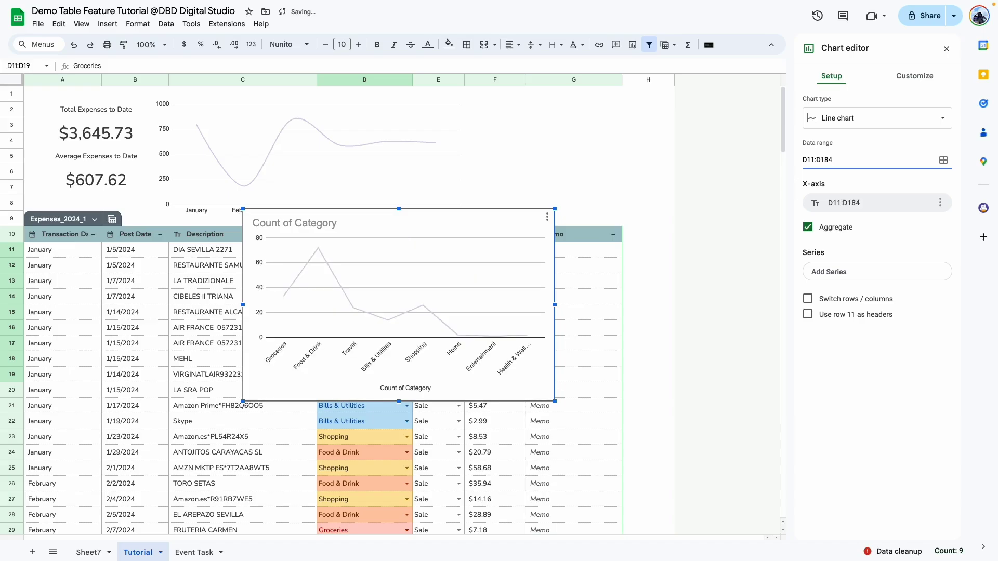
Step: Make it a pie chart with a transparent background and no border
click(858, 122)
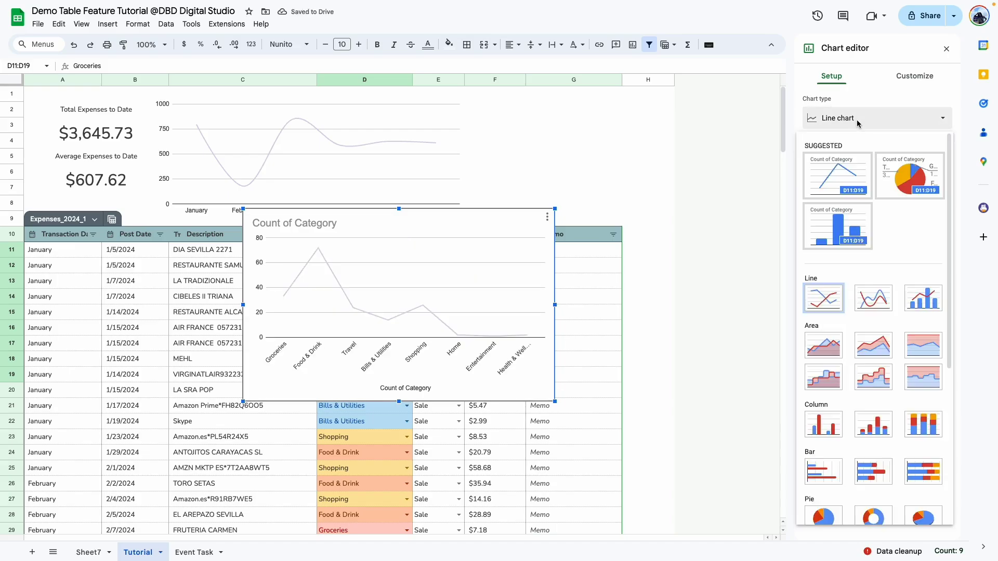
click(911, 179)
click(926, 78)
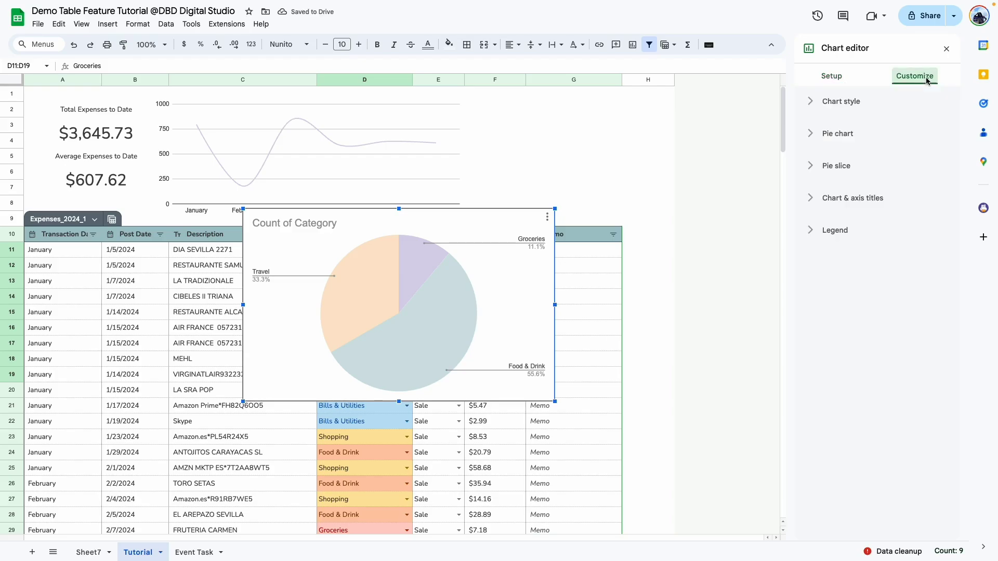
click(856, 103)
click(819, 144)
click(831, 167)
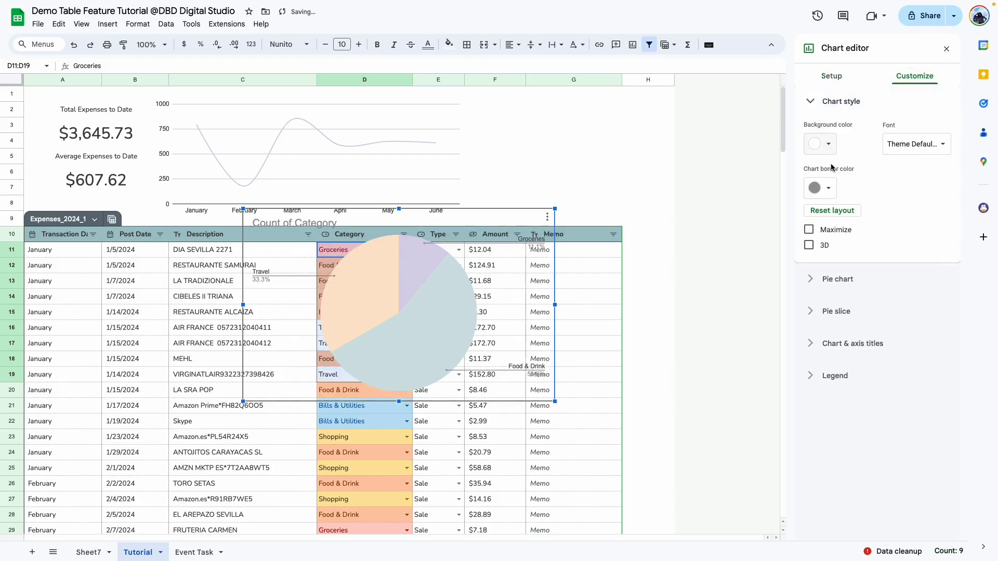
click(831, 189)
click(840, 217)
Step: Set the pie chart's donut hole to 75%
click(841, 102)
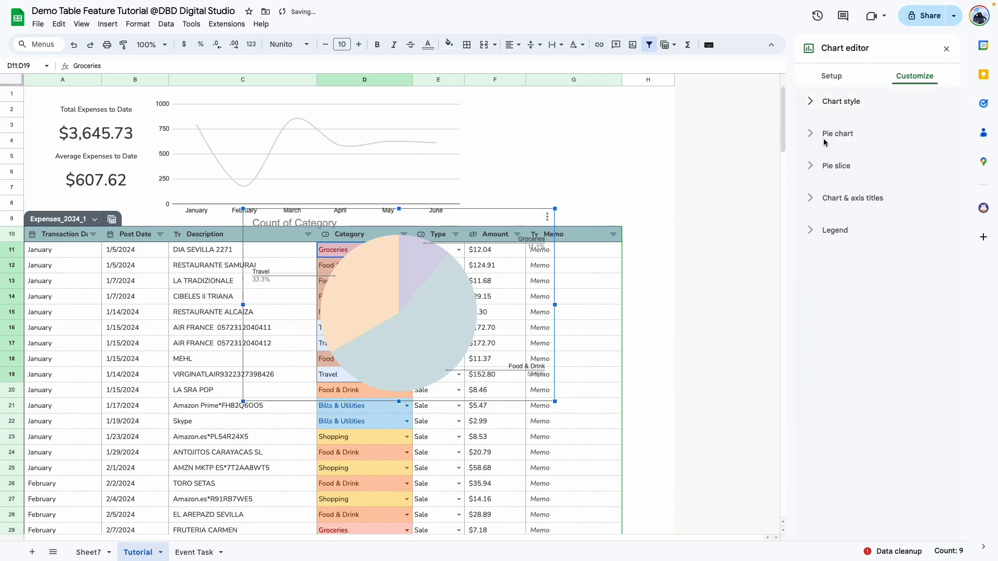
click(827, 135)
click(869, 170)
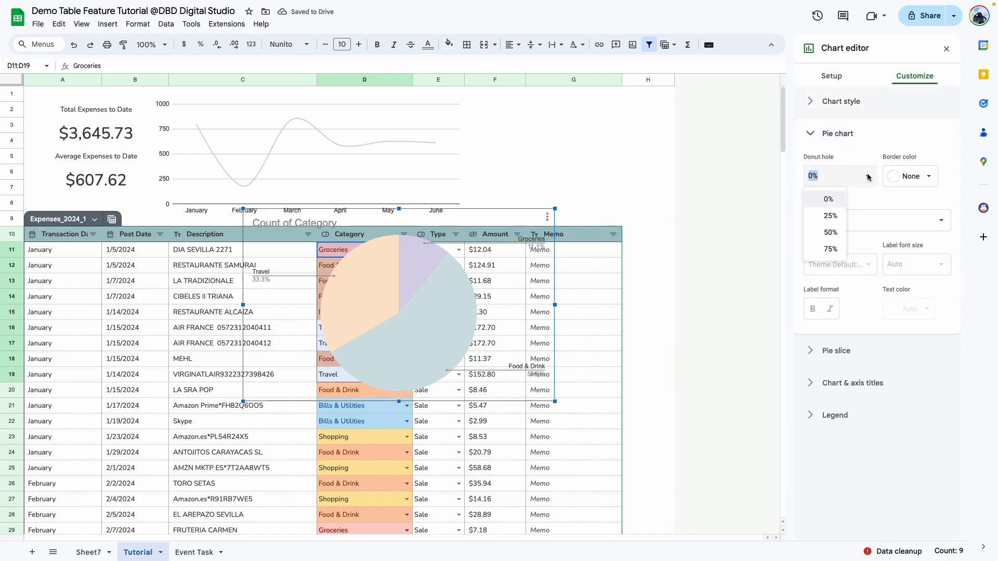
click(838, 250)
Step: Move and shrink the doughnut beside the line chart, with the legend at top-left
drag(460, 271, 585, 156)
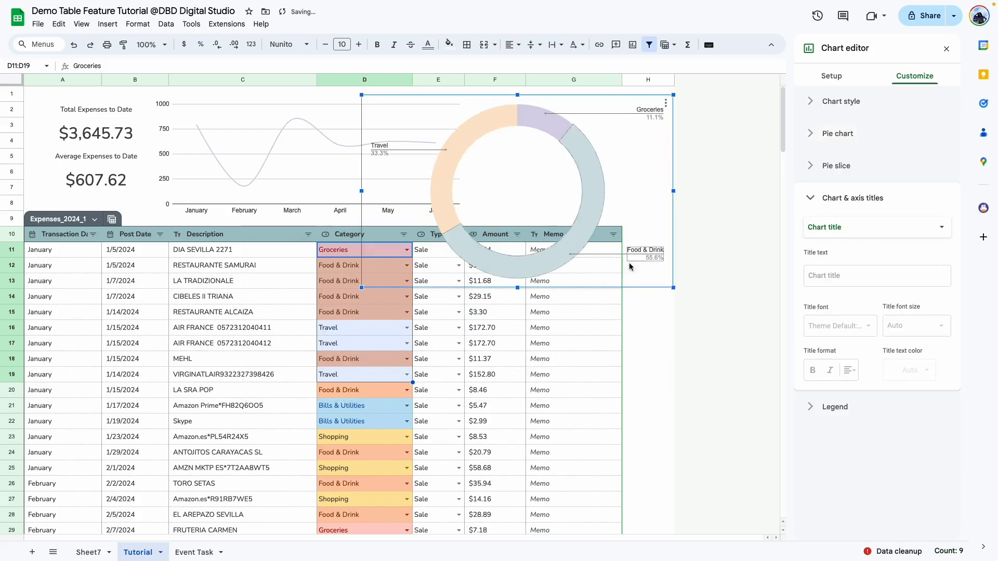
drag(676, 285, 663, 209)
click(639, 184)
click(840, 223)
click(830, 204)
click(648, 265)
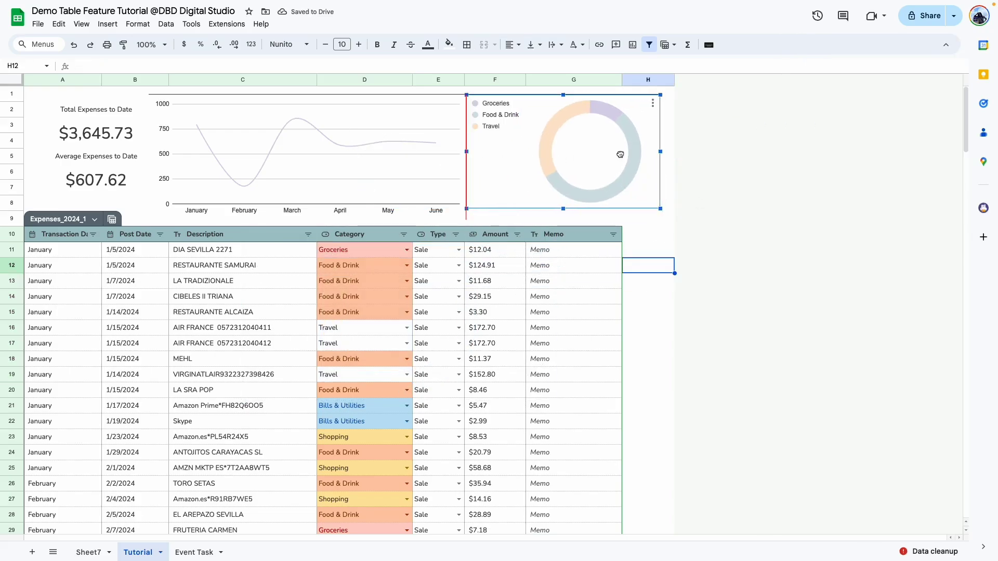
Step: Change the doughnut chart's data range from D11:D19 to D11:D184
double_click(650, 102)
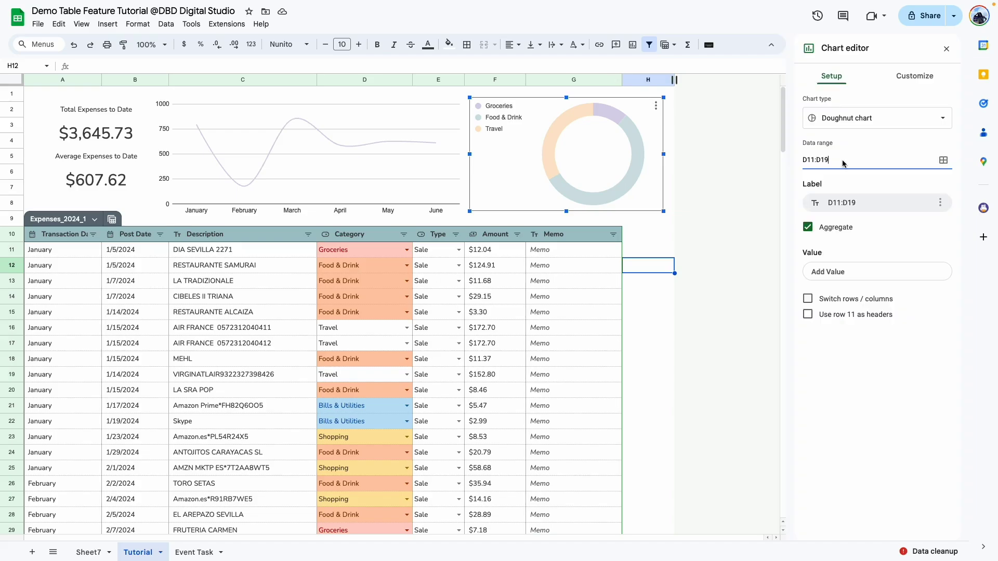
key(BackSpace)
key(BackSpace)
text(184)
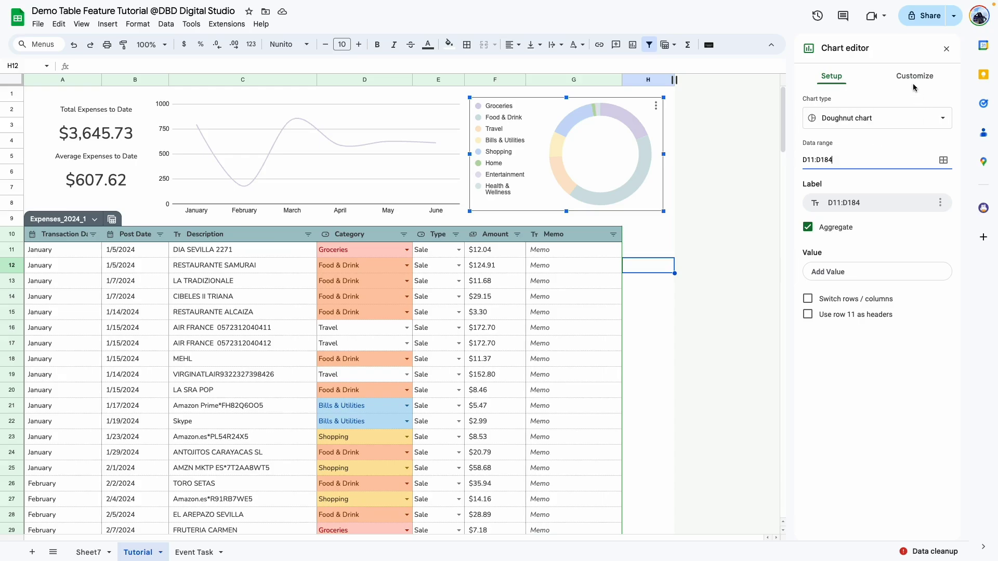
click(948, 50)
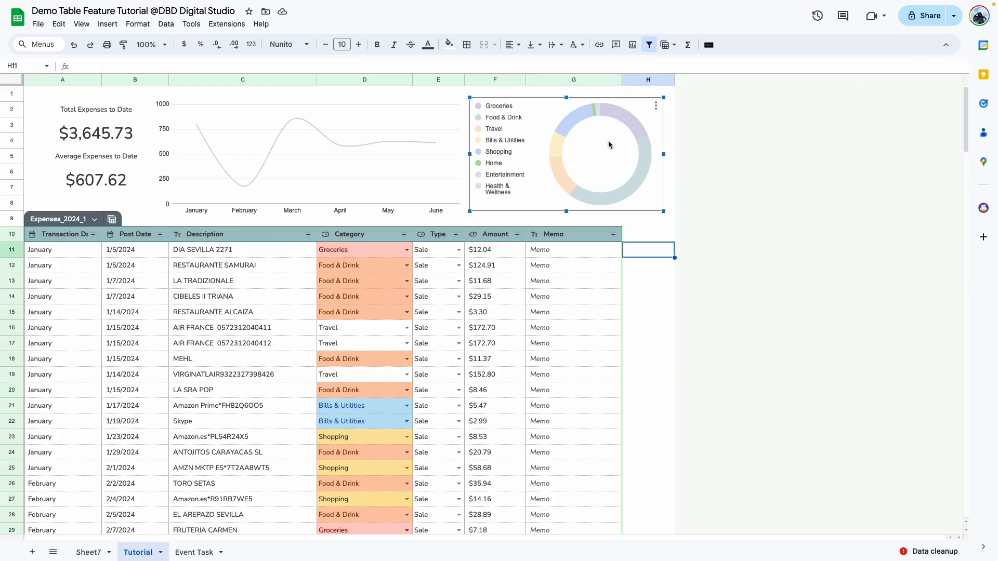
click(566, 158)
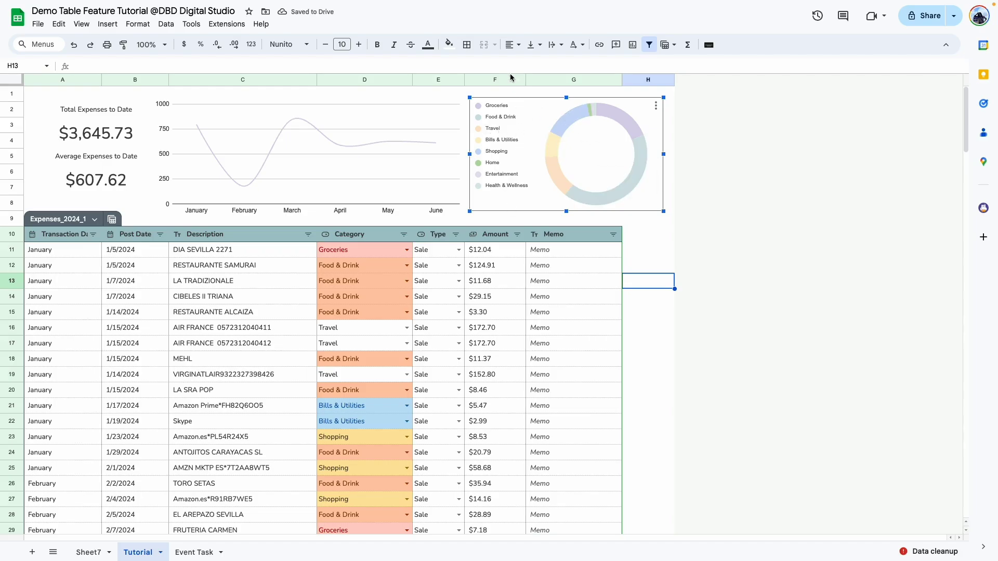
click(657, 165)
Step: Select a doughnut chart slice, then the Category header cell
click(636, 154)
mouse_move(638, 164)
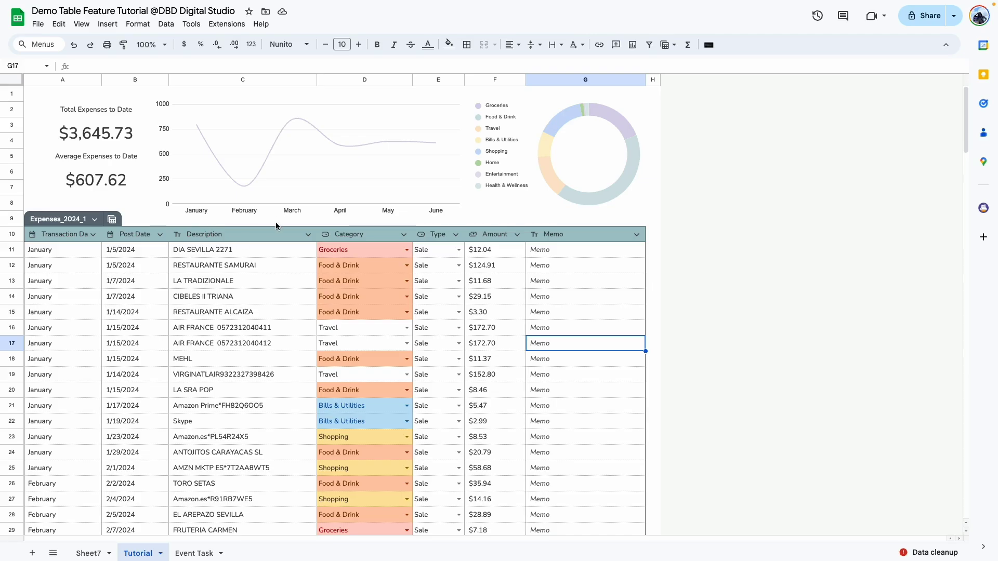
click(337, 238)
click(404, 233)
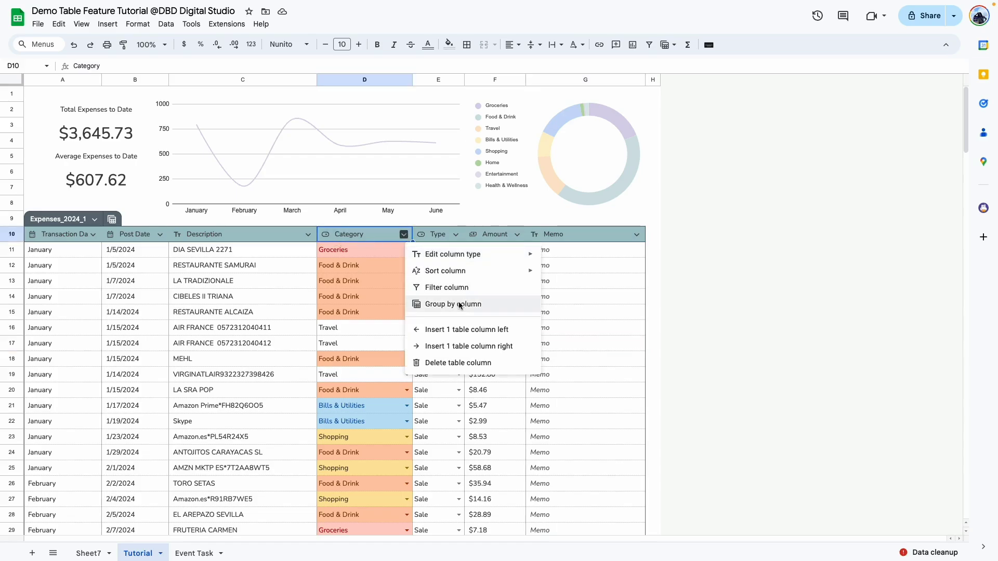
click(454, 288)
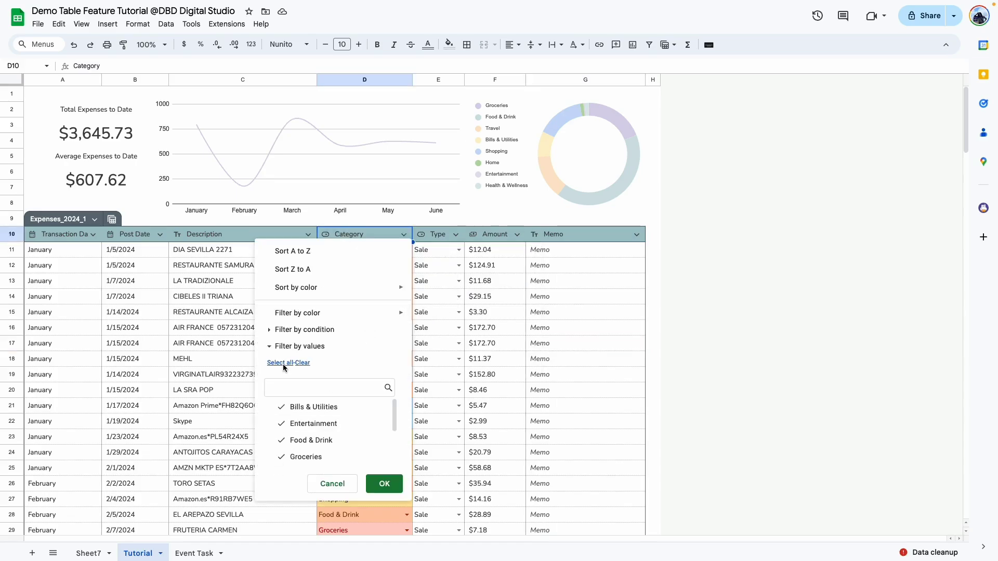
click(302, 363)
click(310, 438)
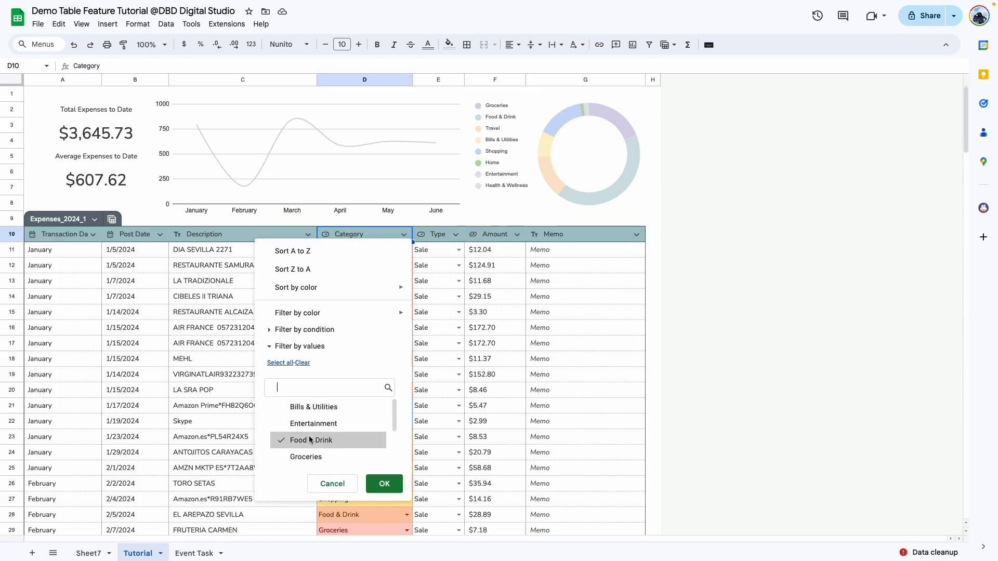
click(384, 483)
click(442, 145)
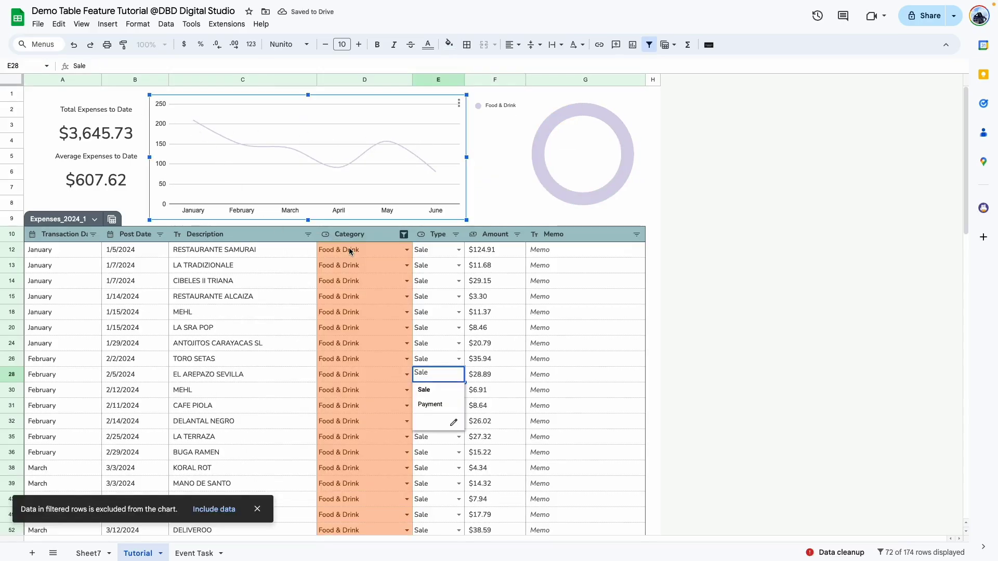
scroll(196, 329, down, 5)
scroll(203, 328, down, 5)
scroll(204, 328, down, 5)
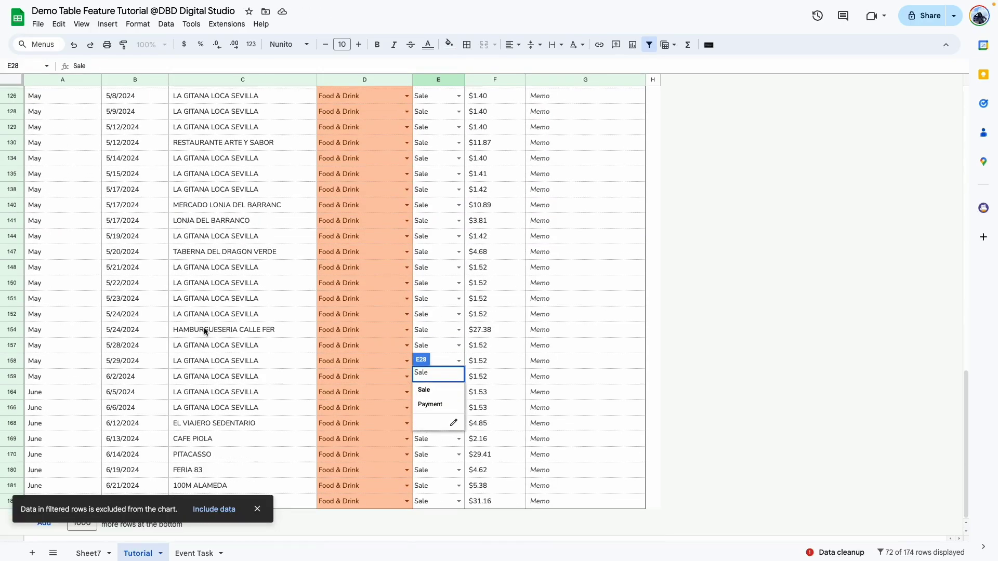
scroll(203, 327, up, 15)
scroll(205, 327, up, 3)
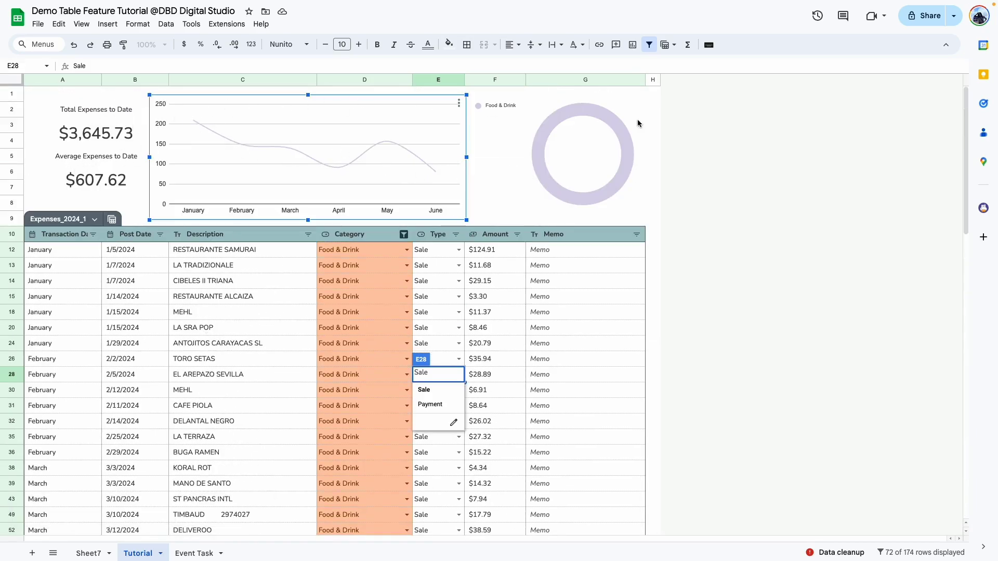
click(286, 327)
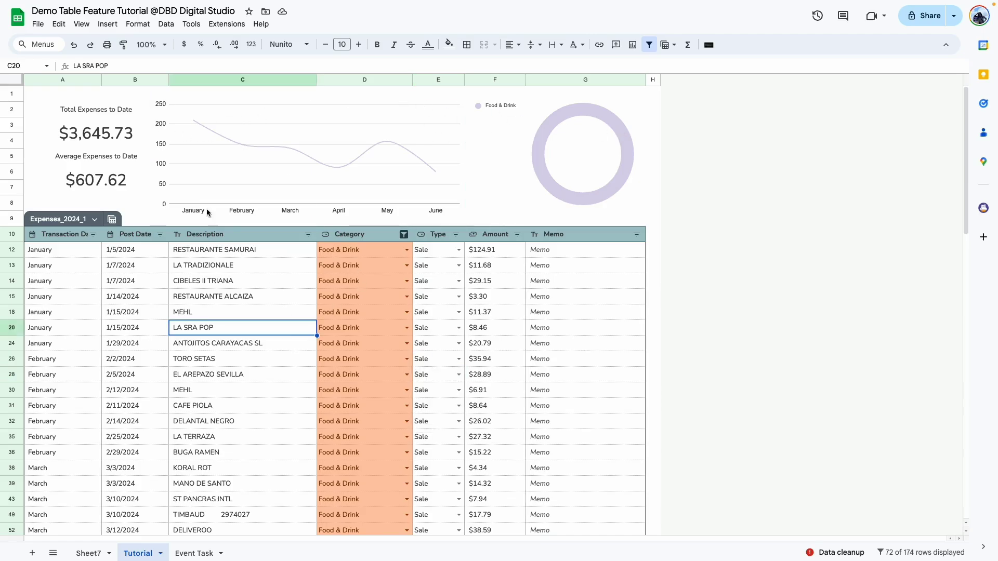
click(186, 138)
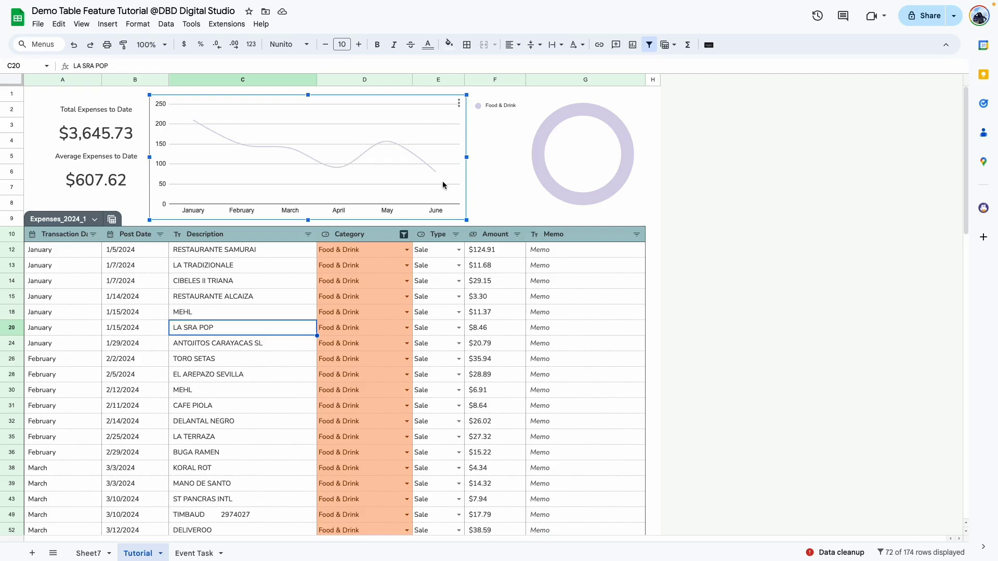
click(244, 313)
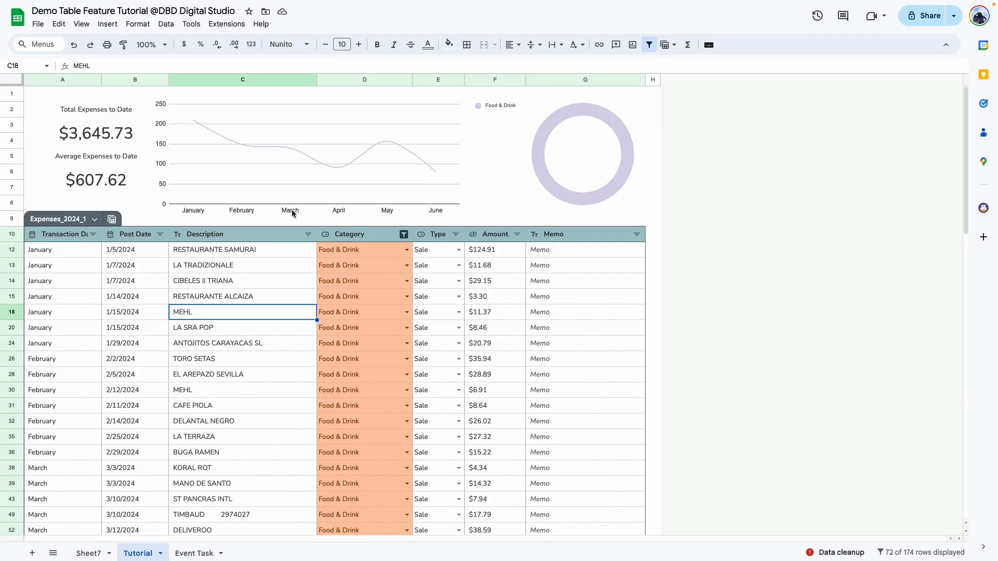
click(404, 234)
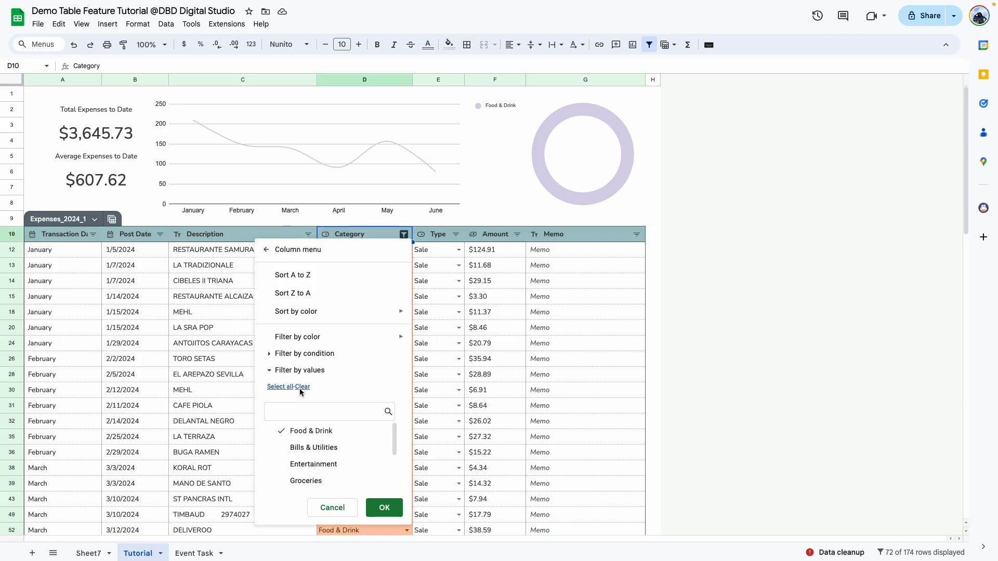
click(283, 387)
click(380, 507)
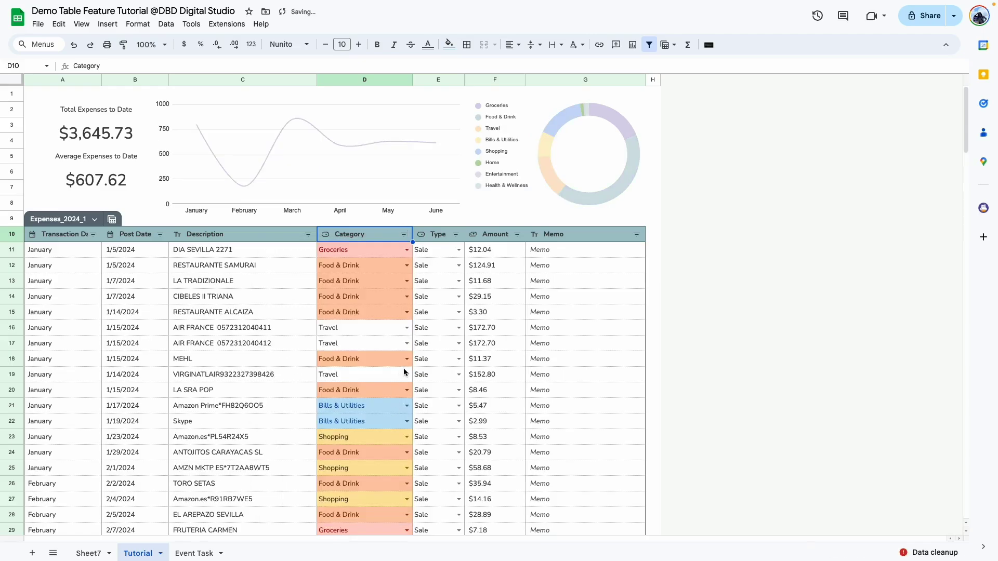
click(491, 374)
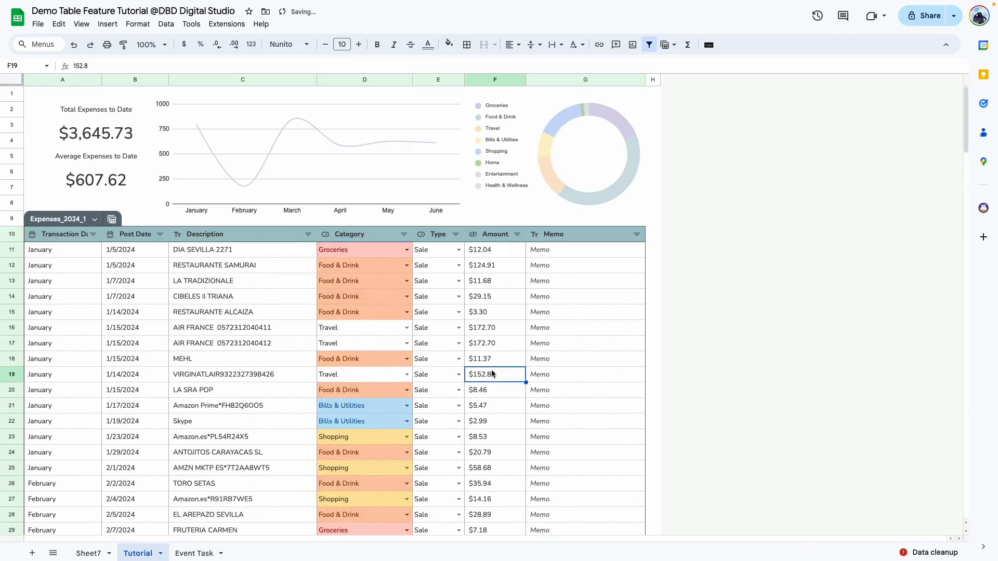
Step: Group the table rows by Category and save the grouping as a view named 'Category'
click(112, 221)
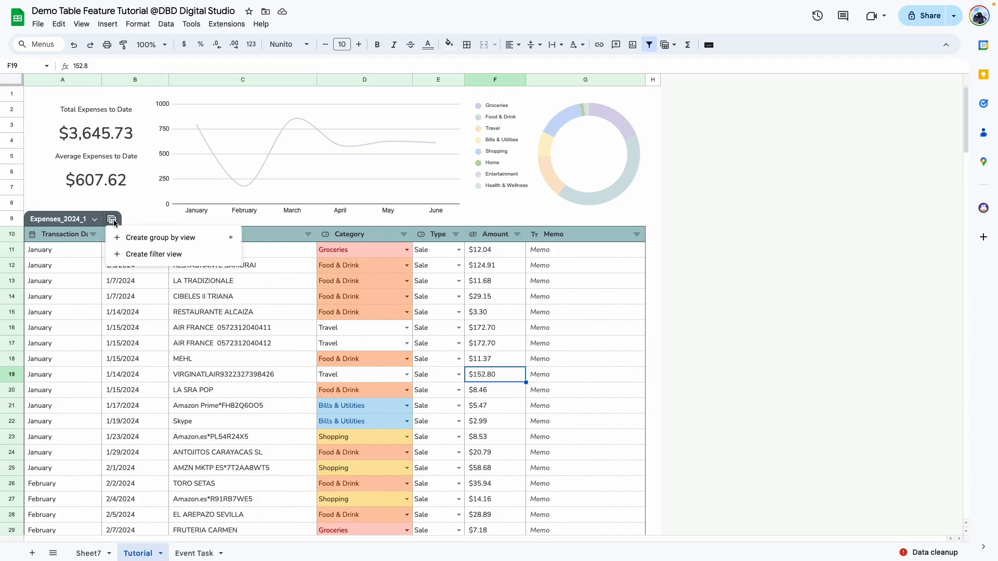
mouse_move(160, 238)
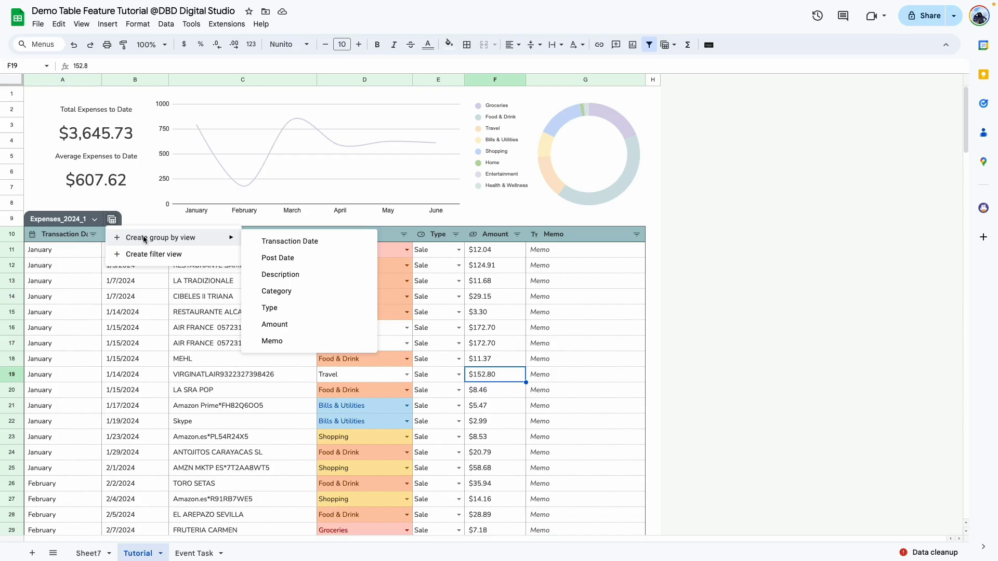
click(287, 290)
scroll(219, 306, down, 2)
scroll(219, 306, up, 1)
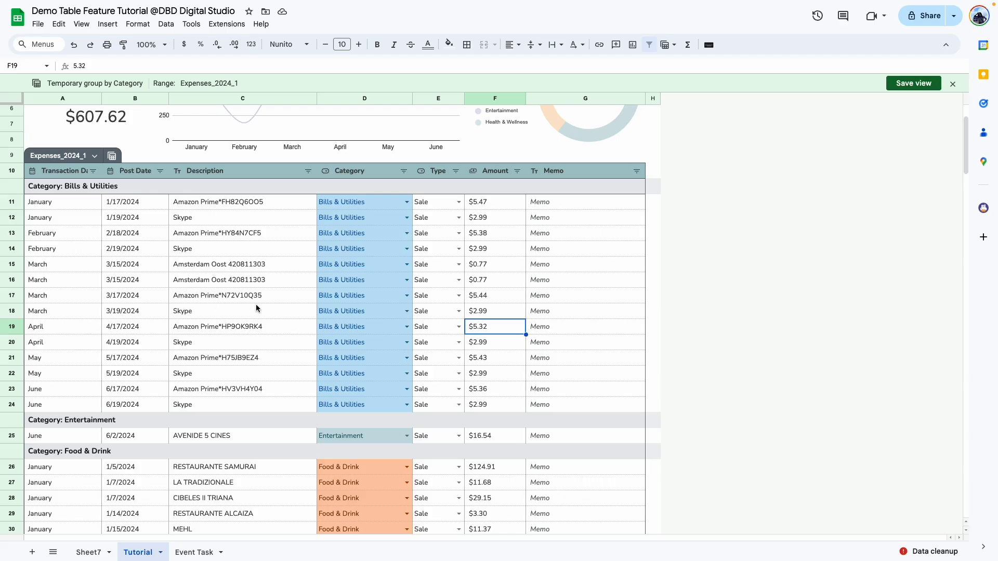
scroll(256, 308, up, 1)
scroll(301, 434, down, 2)
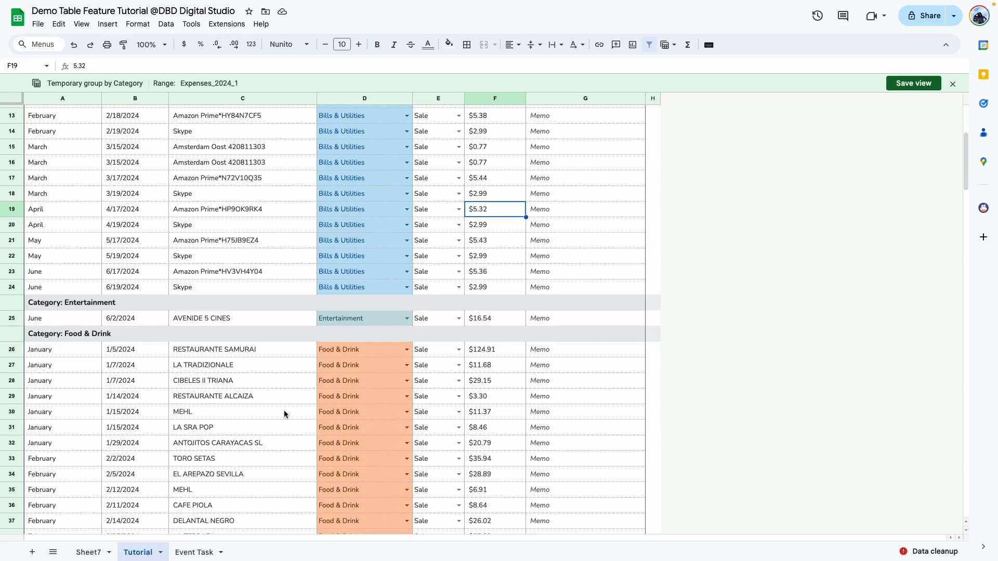
scroll(284, 411, down, 2)
scroll(293, 305, down, 2)
scroll(314, 310, down, 5)
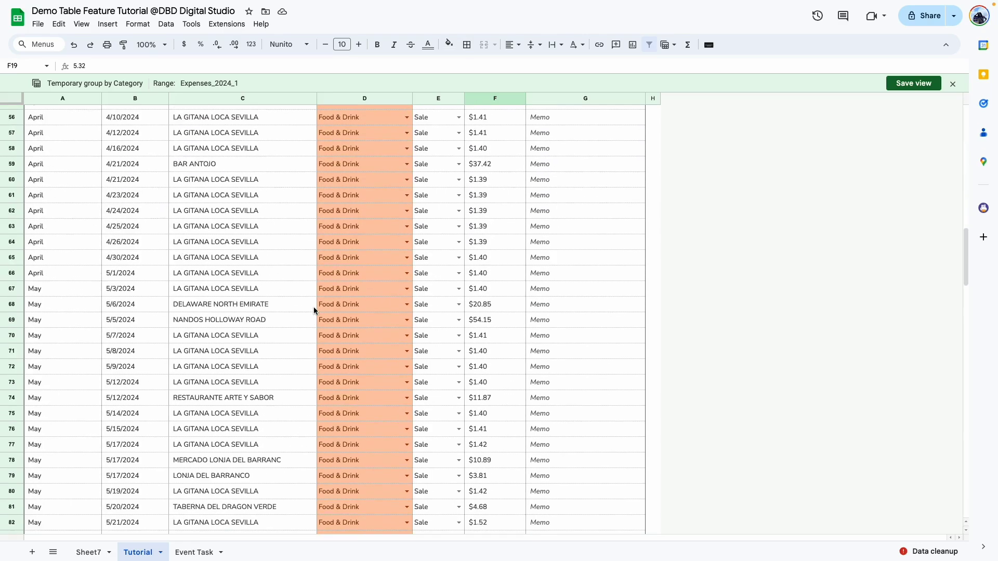
scroll(313, 310, down, 5)
scroll(314, 309, down, 3)
scroll(314, 310, down, 5)
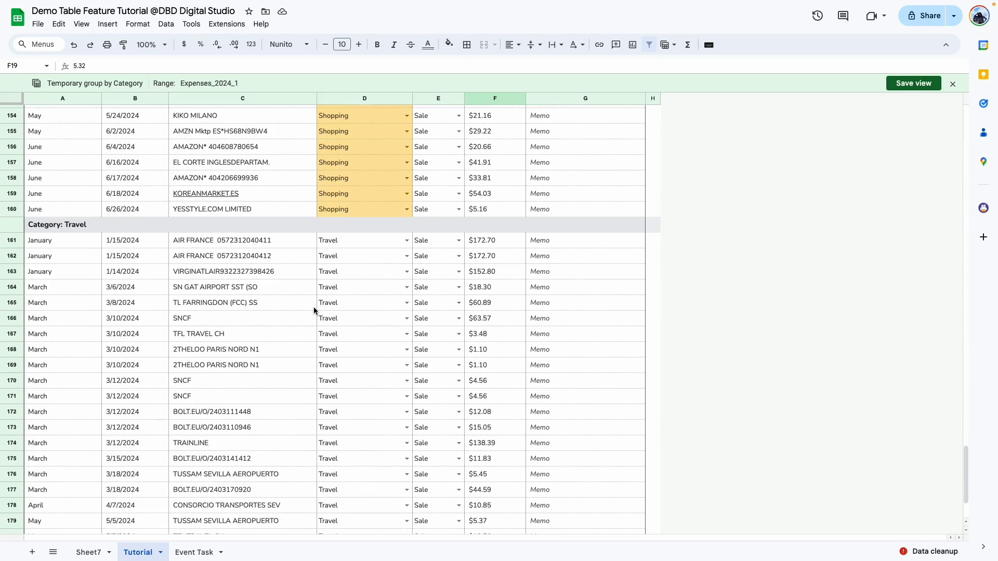
scroll(313, 309, down, 2)
scroll(314, 309, up, 15)
scroll(312, 309, up, 15)
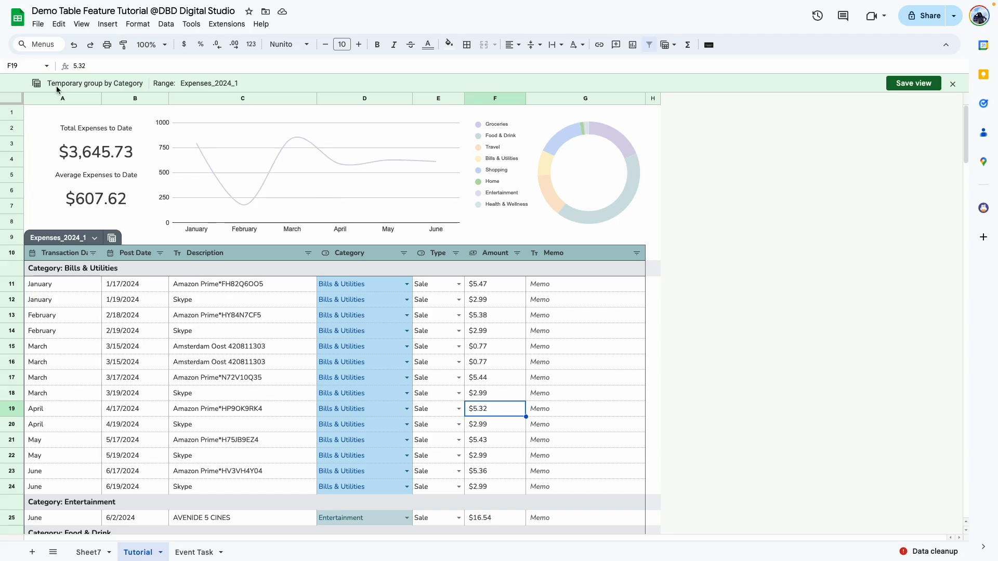
click(916, 88)
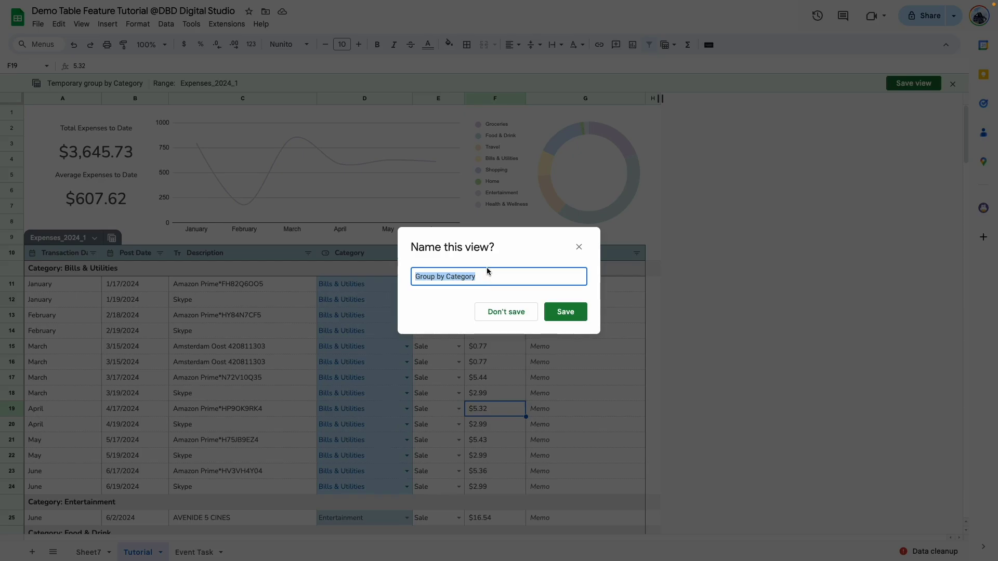
text(Category)
click(549, 312)
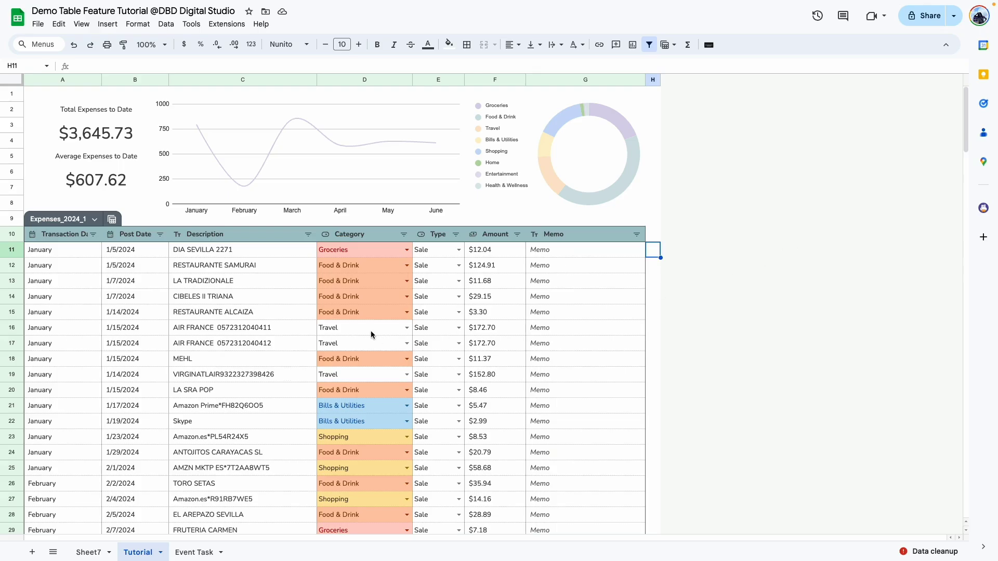
Step: Reapply the saved Category view, then close it to show the plain table
click(112, 219)
click(151, 279)
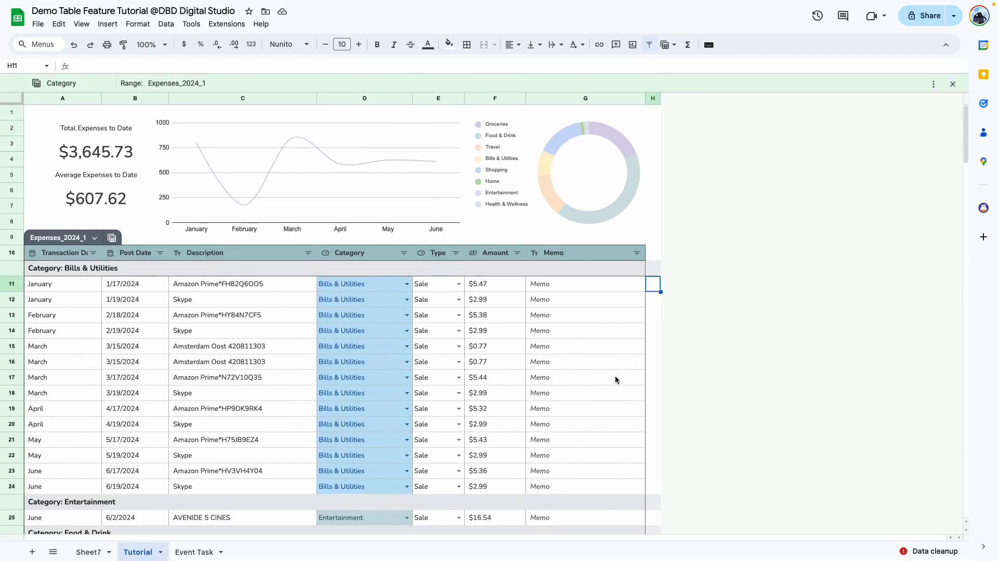
scroll(675, 416, down, 5)
scroll(675, 417, up, 5)
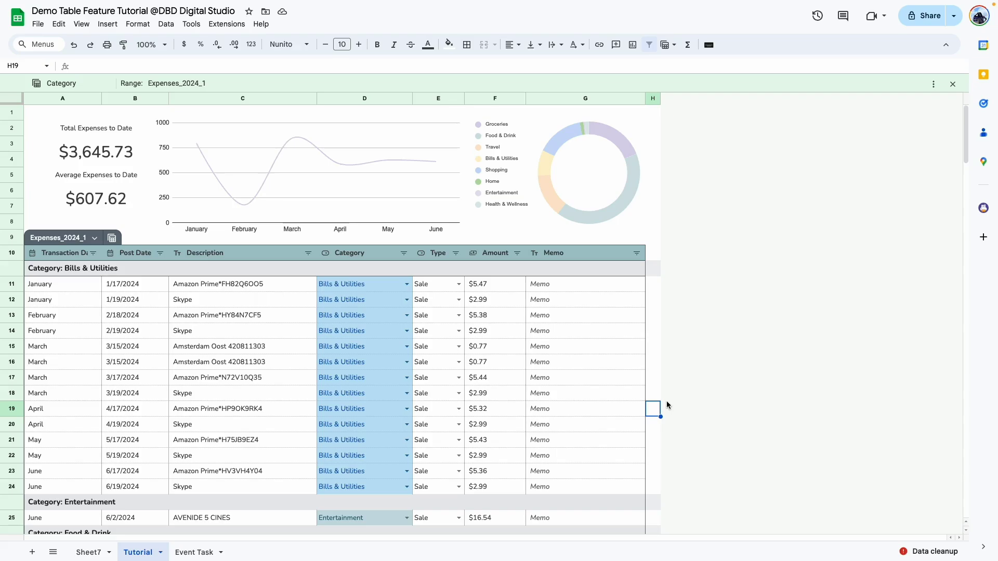
click(952, 84)
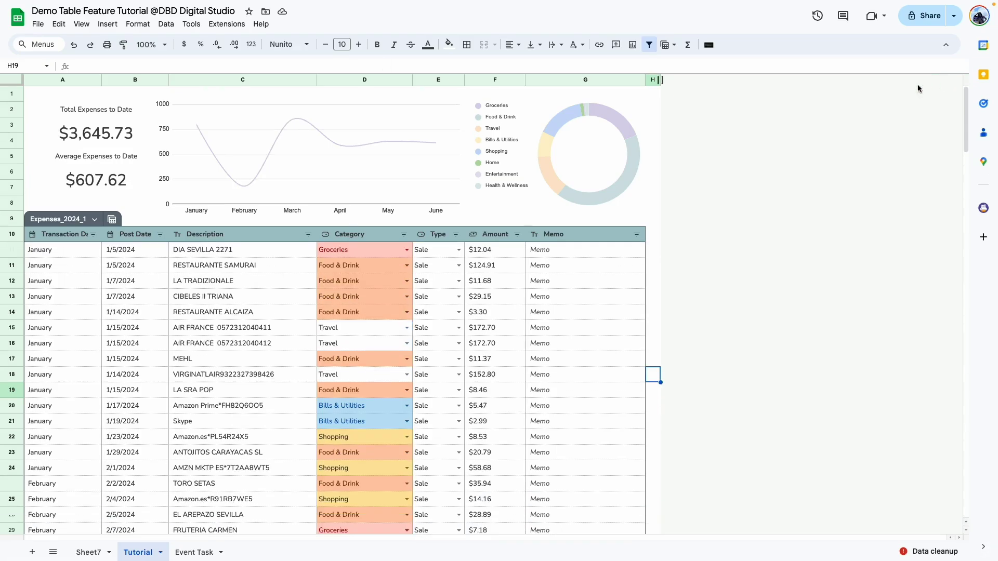
click(112, 238)
Step: Create a filter view excluding Travel and save it as 'Typical Expenses'
click(142, 254)
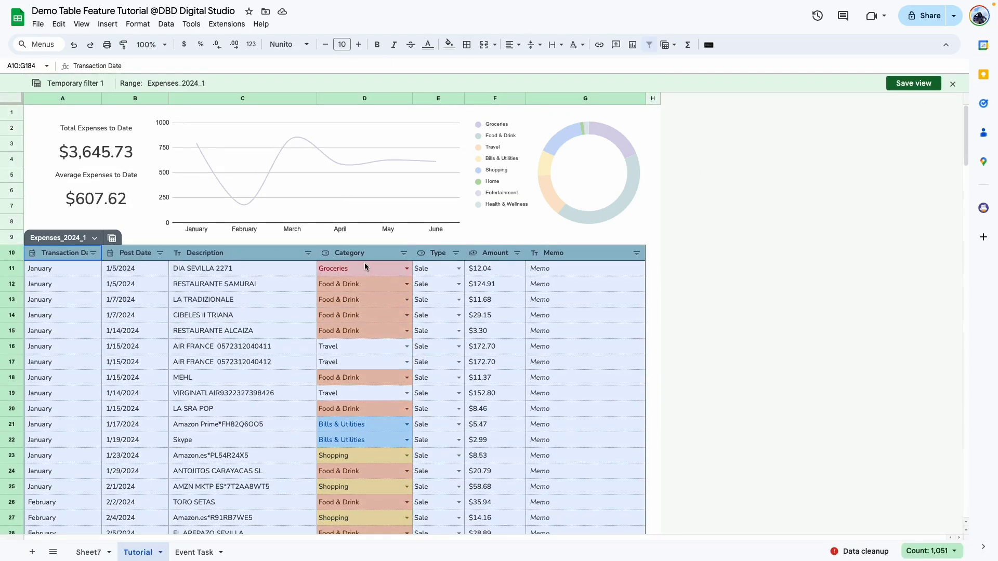
click(403, 253)
scroll(331, 450, down, 2)
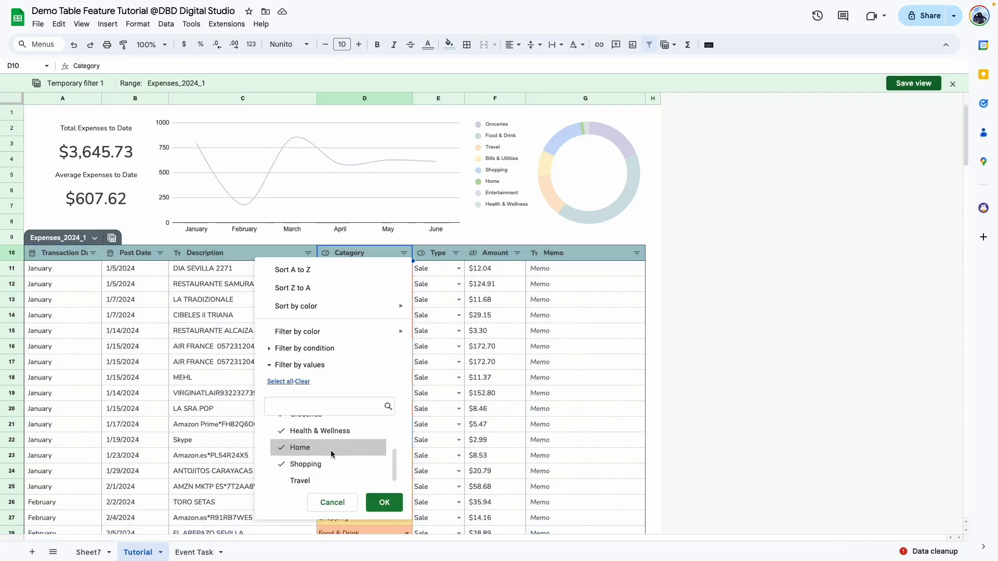
scroll(331, 449, up, 2)
scroll(325, 449, down, 1)
scroll(326, 452, down, 1)
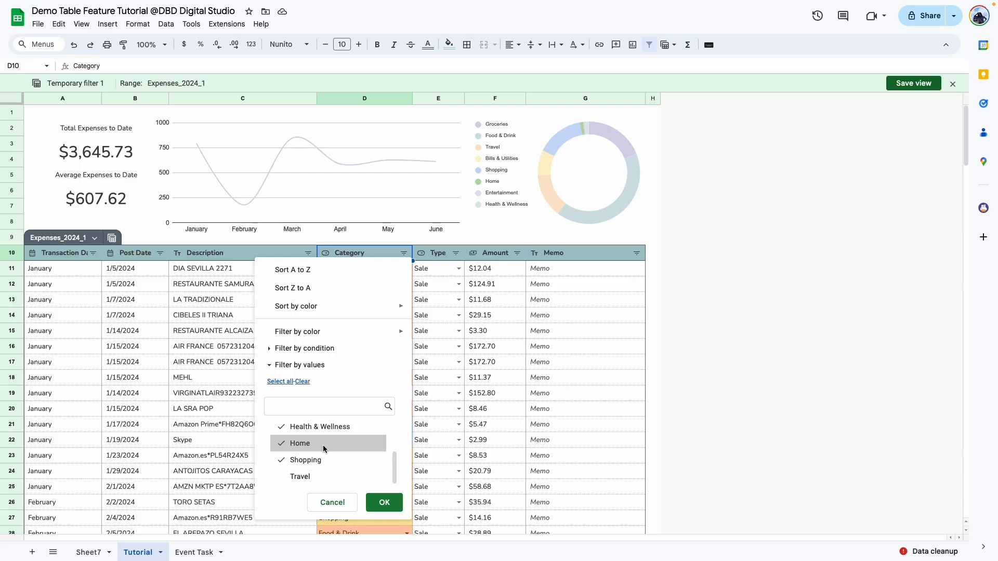
scroll(324, 444, up, 2)
click(383, 503)
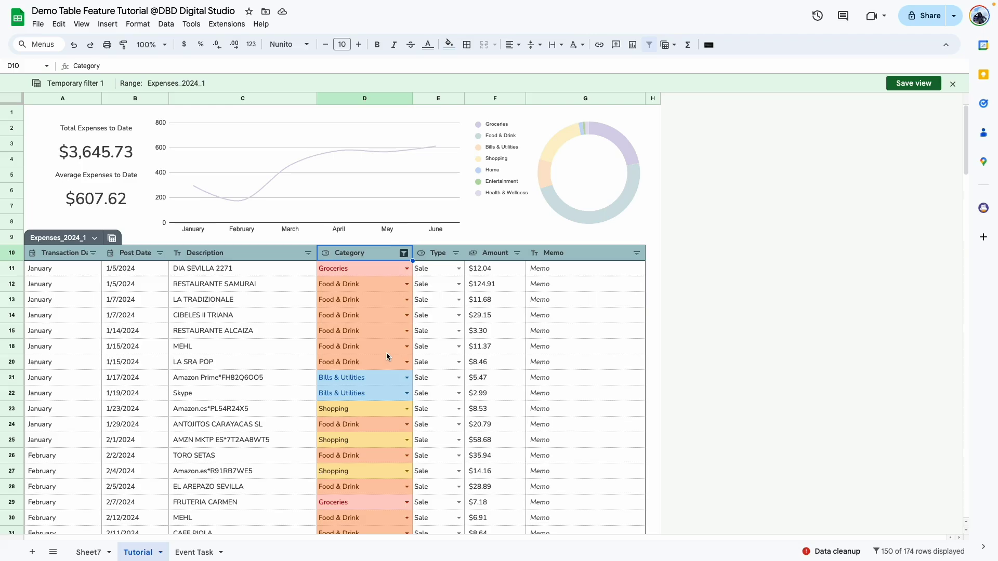
click(914, 83)
text(Typical Expenses)
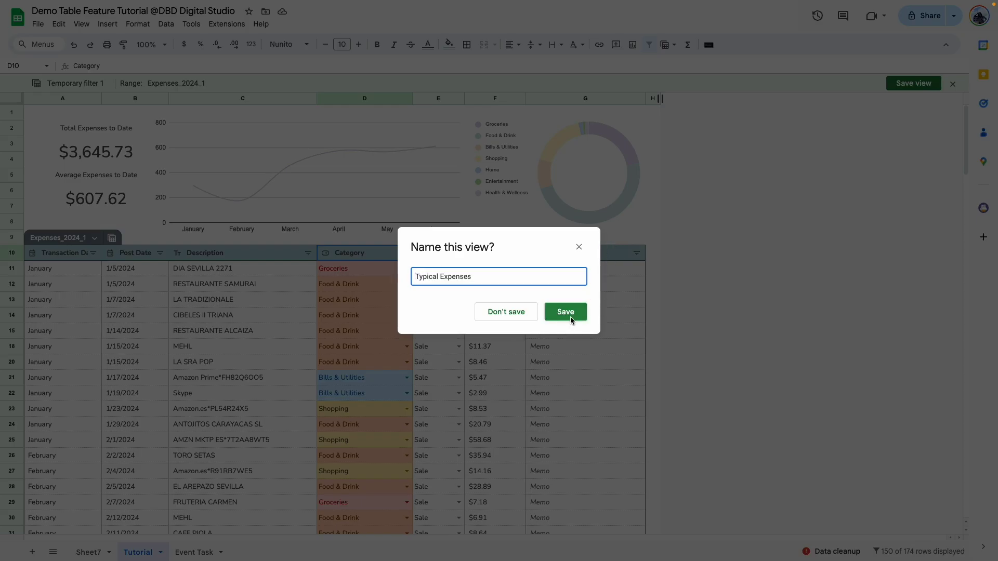
click(571, 317)
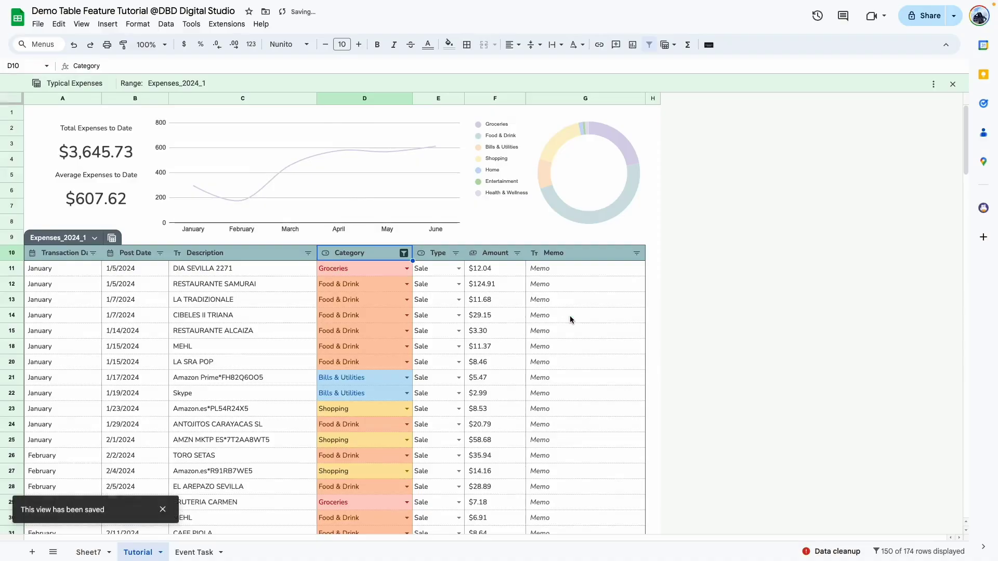
Step: Close Typical Expenses, reopen it from the views list, then close it again
click(952, 85)
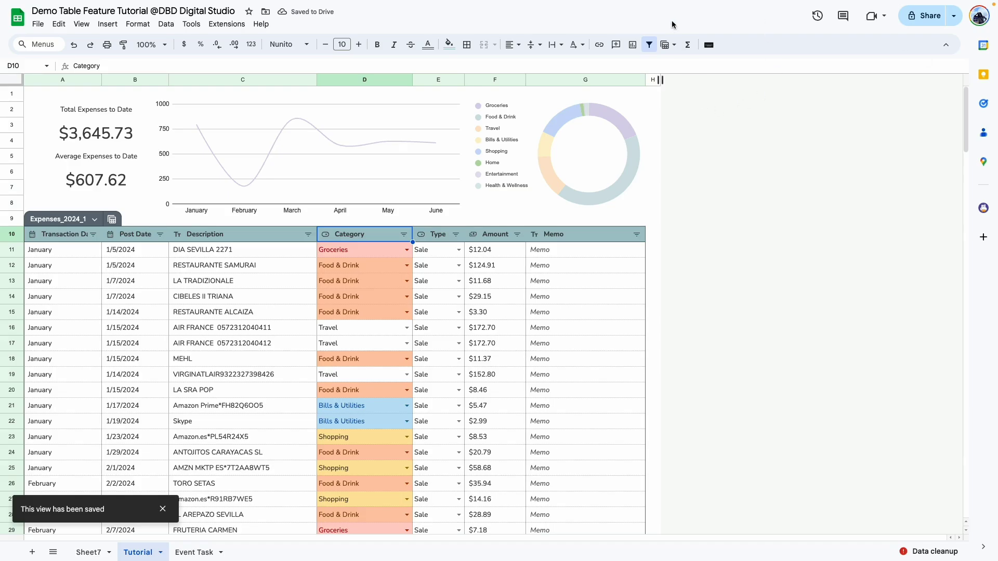
click(768, 272)
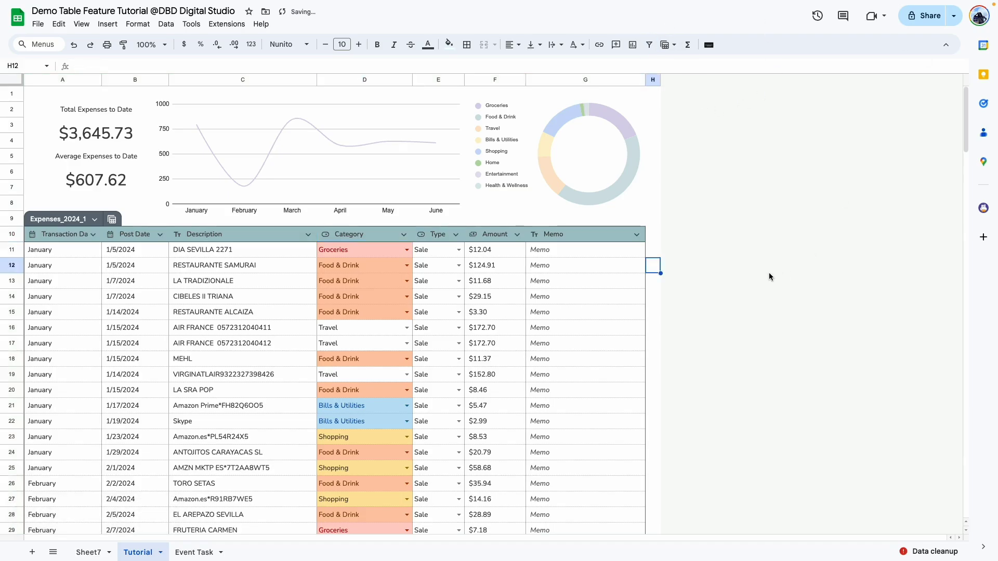
click(113, 220)
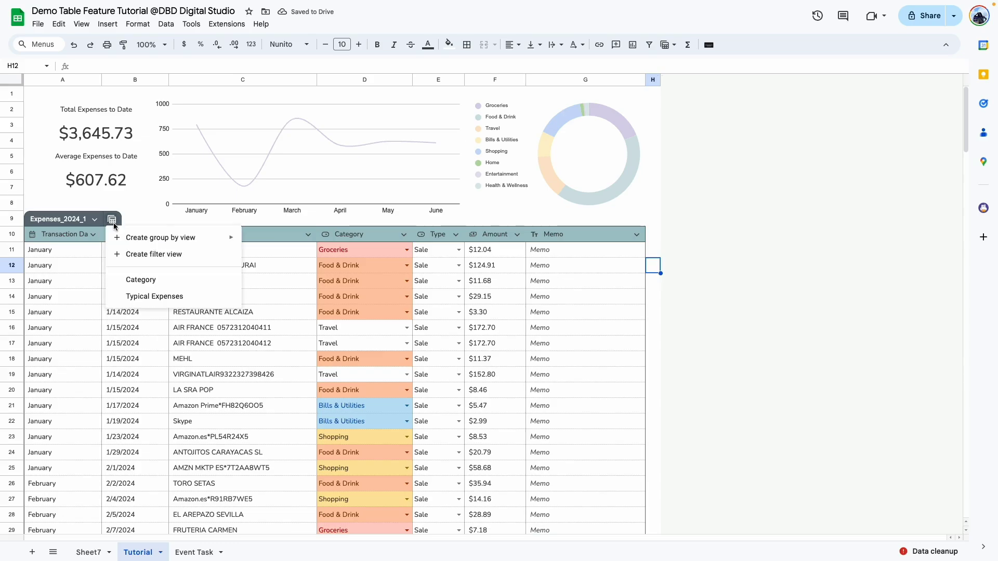
click(166, 299)
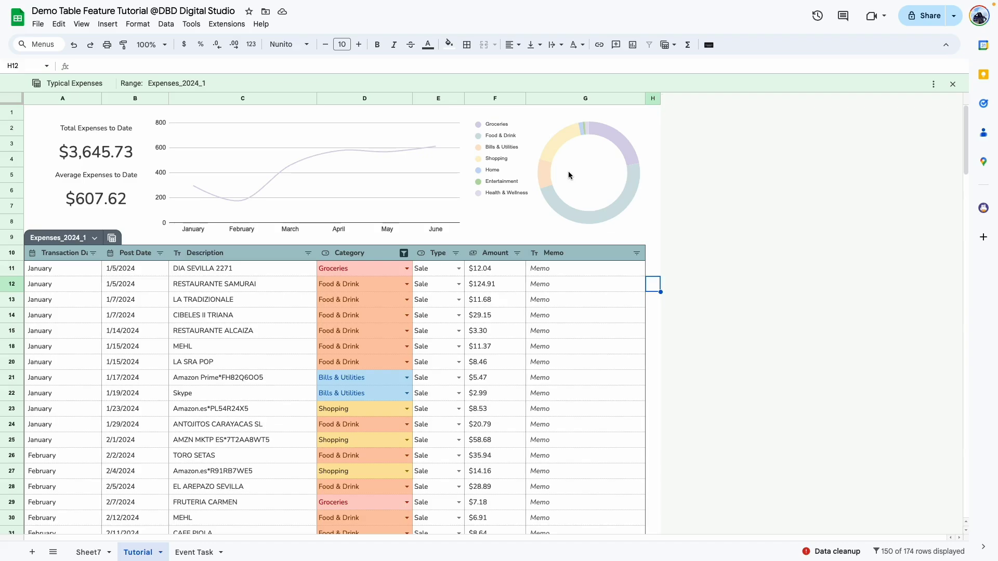
click(953, 84)
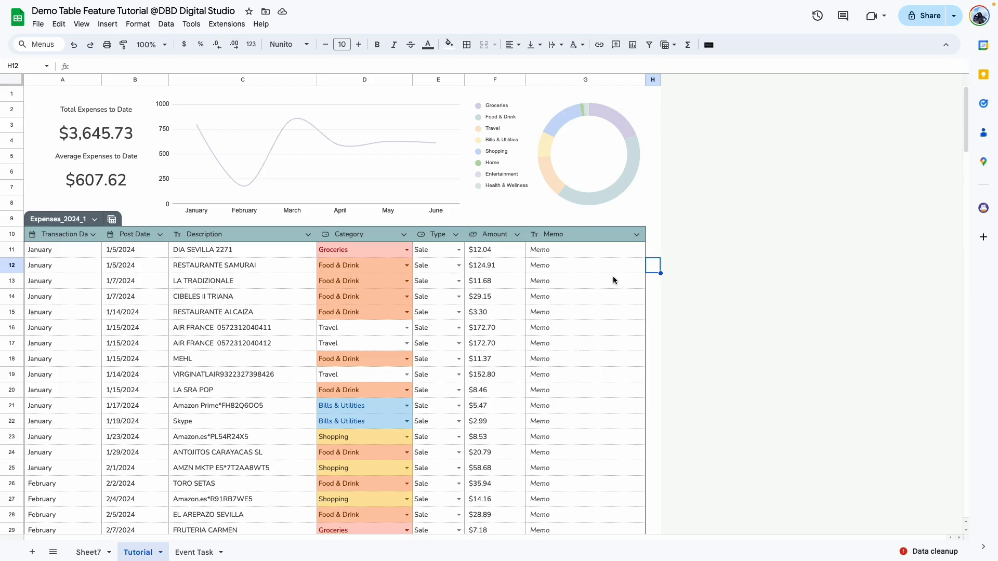
key(Down)
key(Down)
key(Left)
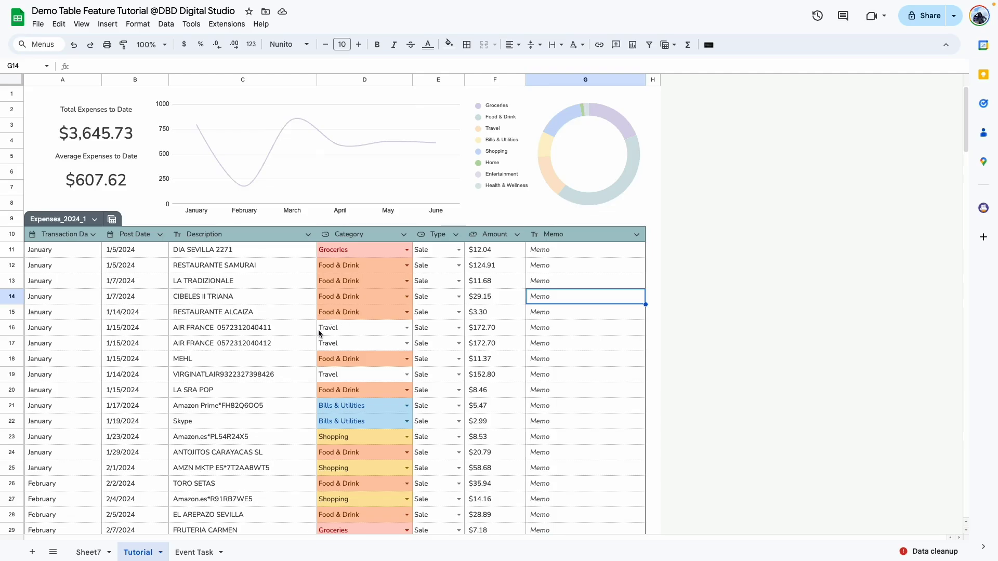
scroll(332, 332, down, 20)
scroll(332, 333, down, 10)
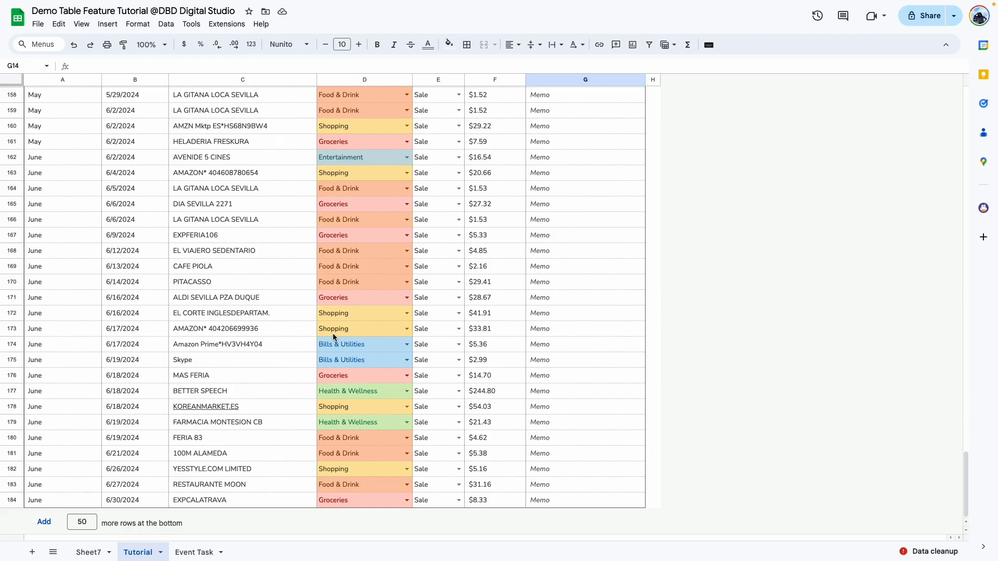
Step: Add 20 rows at the table's bottom and check the $520.82 average formula
double_click(86, 523)
text(20)
key(Return)
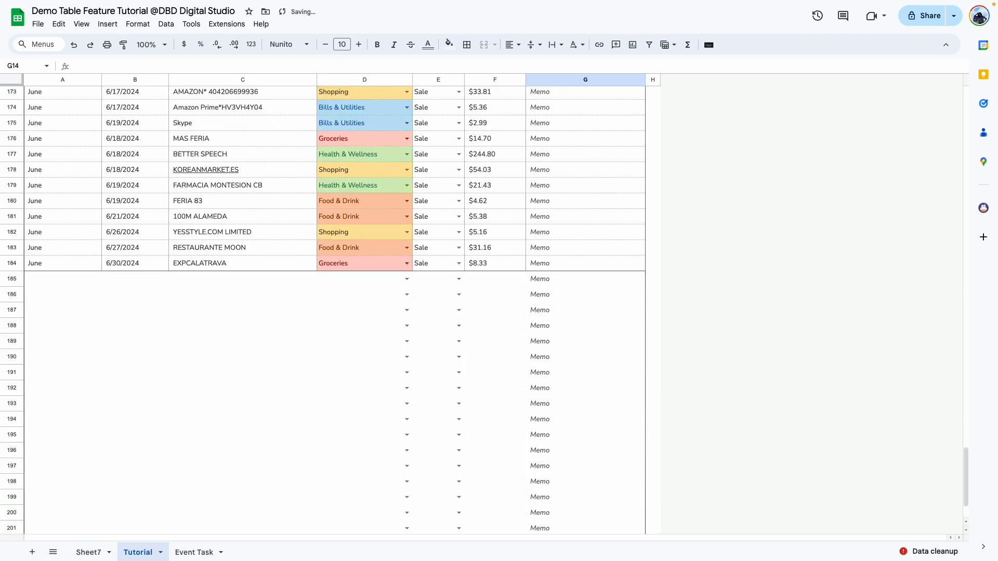
click(117, 428)
scroll(118, 428, up, 20)
scroll(117, 428, up, 20)
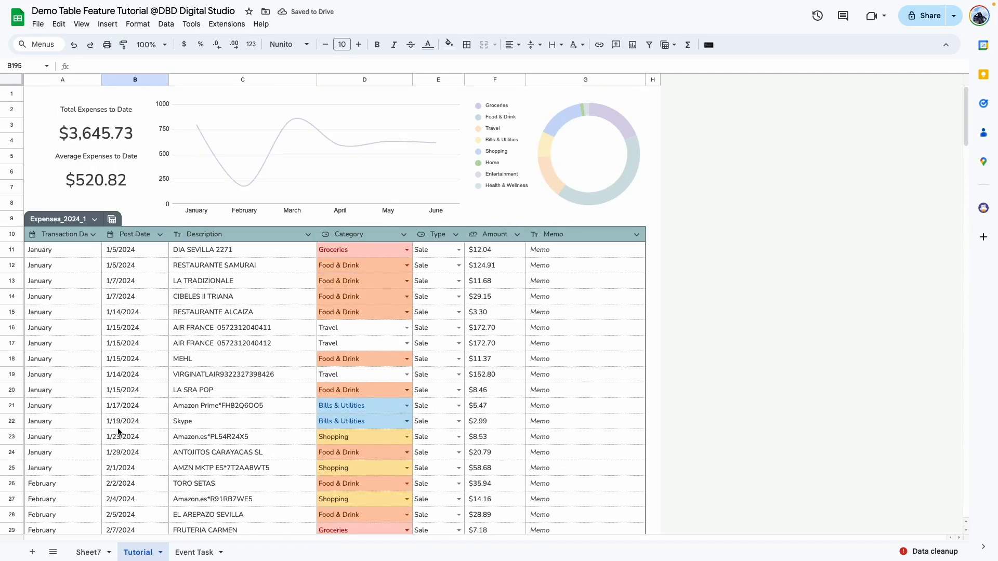
click(97, 181)
scroll(143, 325, down, 20)
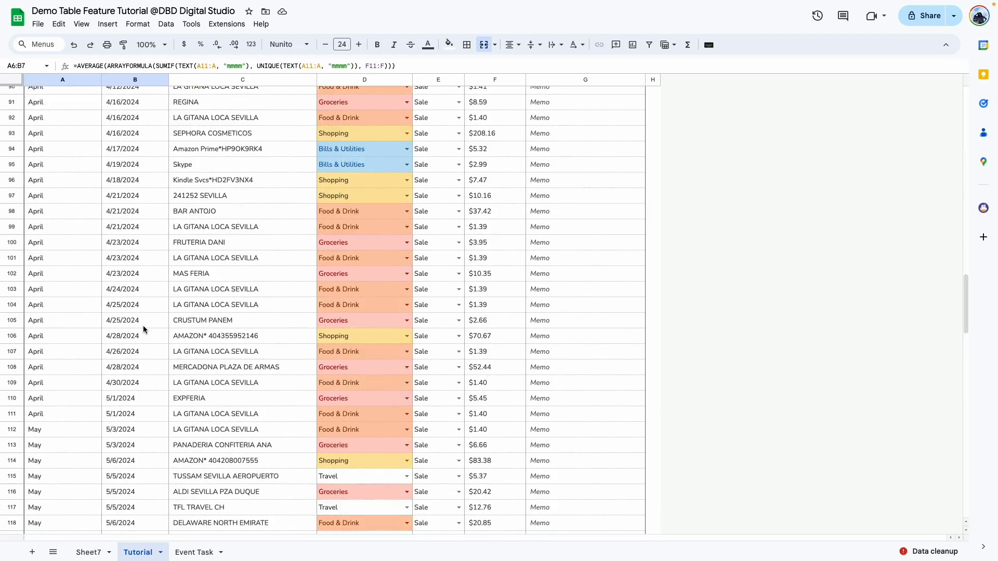
scroll(145, 326, down, 20)
scroll(137, 367, up, 20)
scroll(128, 405, up, 15)
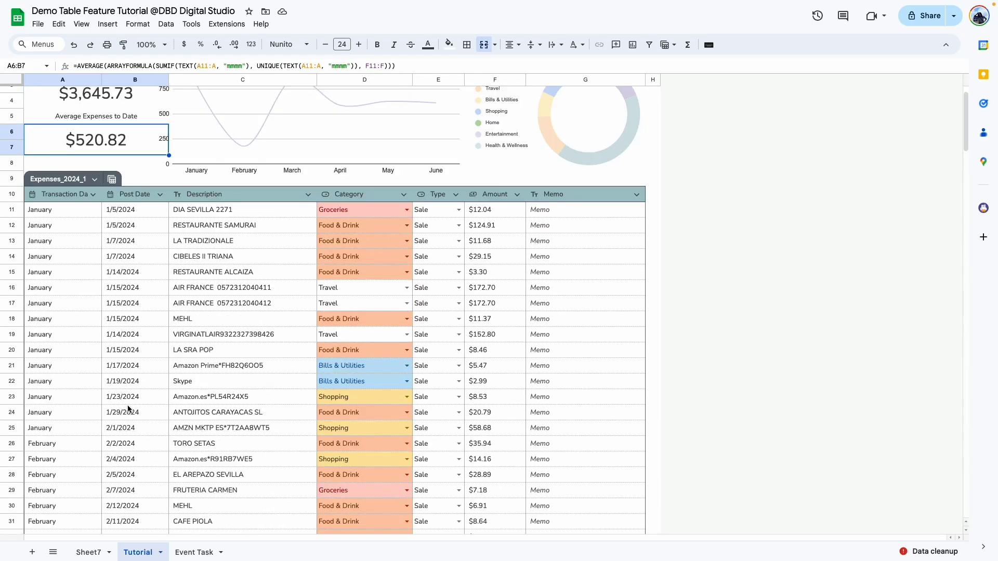
scroll(129, 409, down, 12)
scroll(128, 409, down, 2)
scroll(128, 409, down, 15)
scroll(130, 412, down, 5)
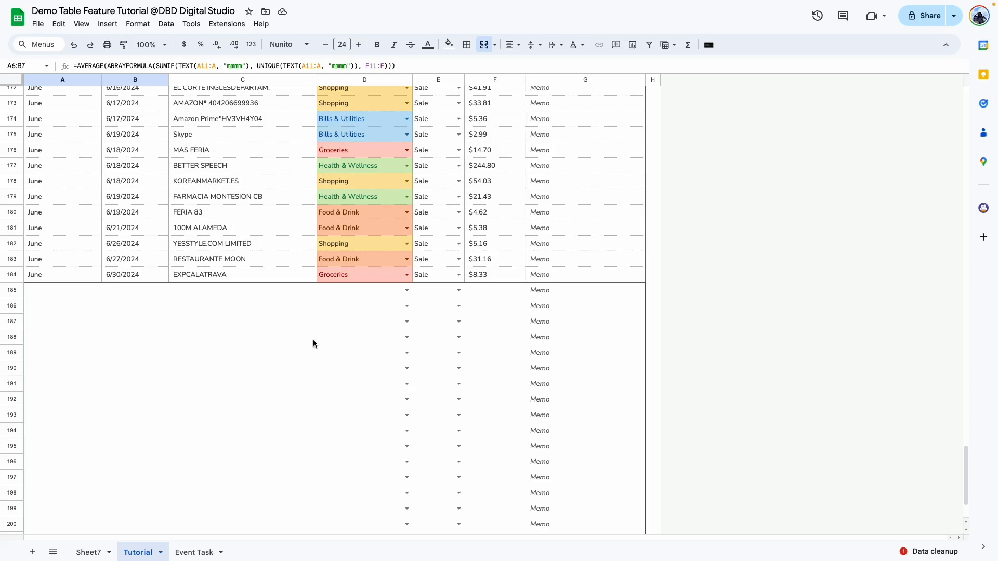
click(211, 447)
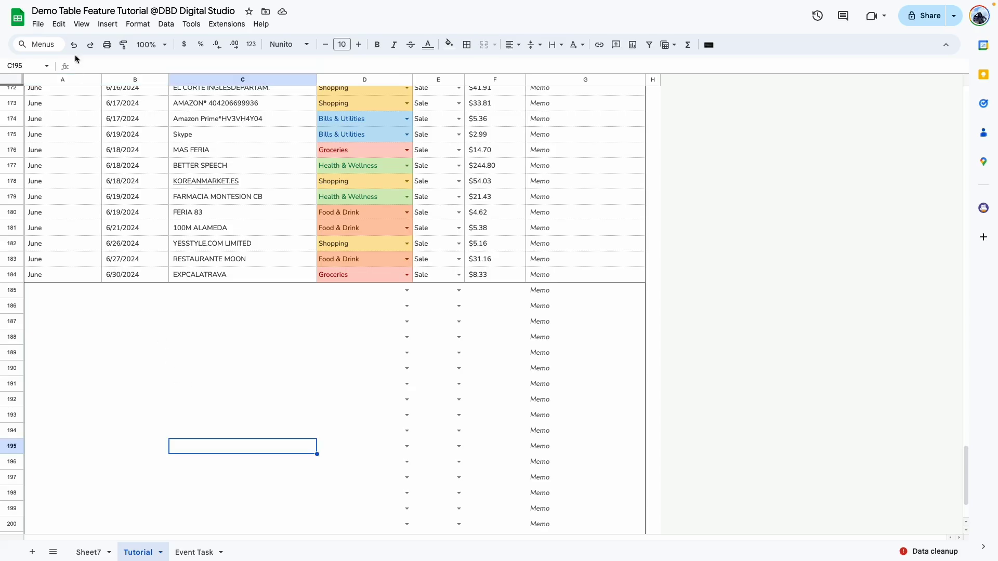
Step: Import Demo data 2.CSV into a new sheet and select its first five July transactions
click(37, 23)
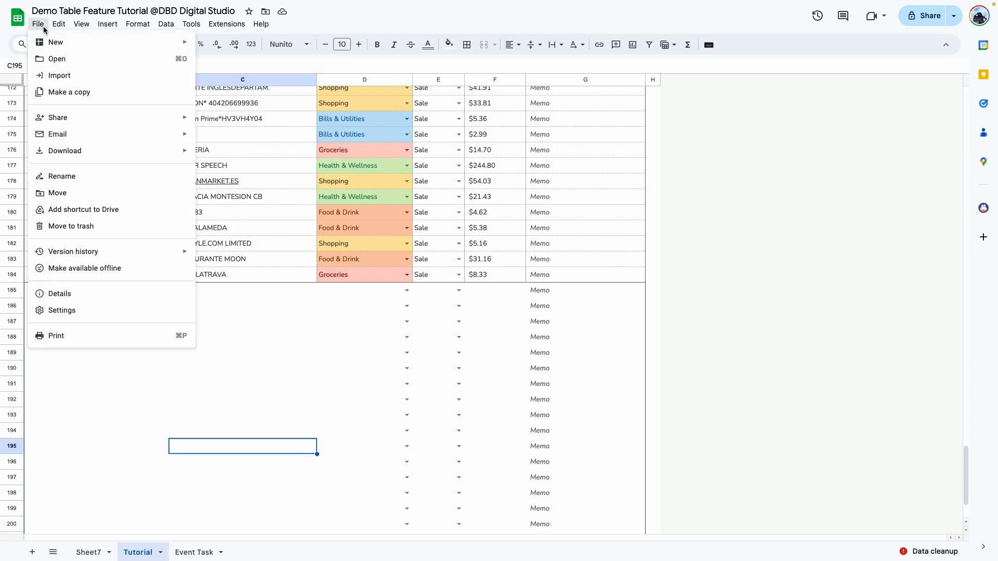
click(78, 77)
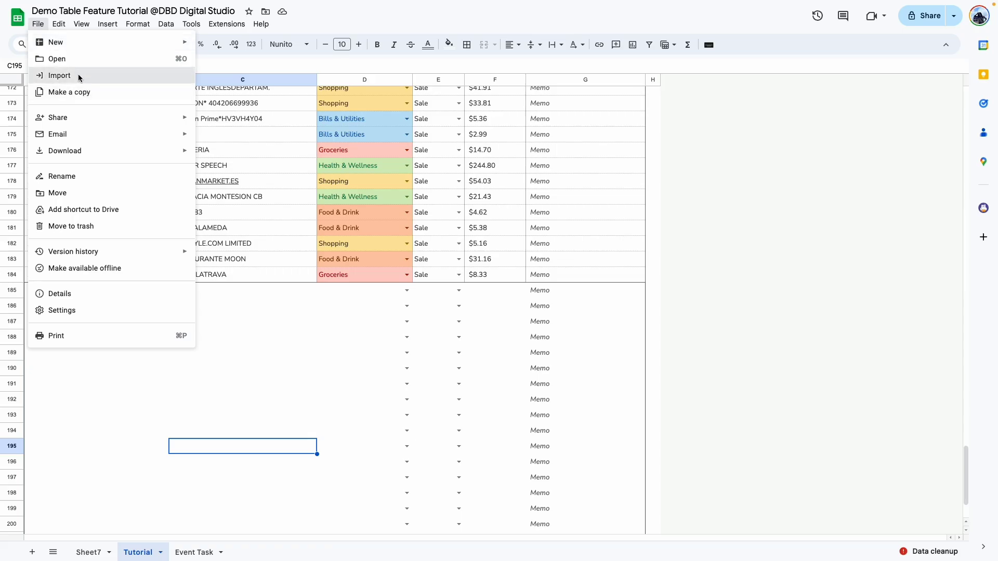
click(413, 165)
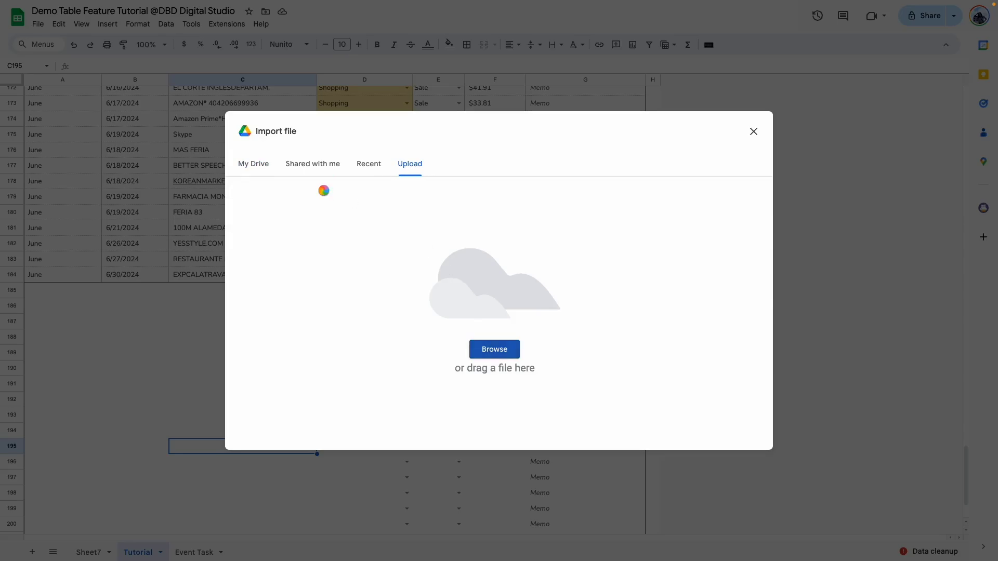
click(439, 303)
click(532, 343)
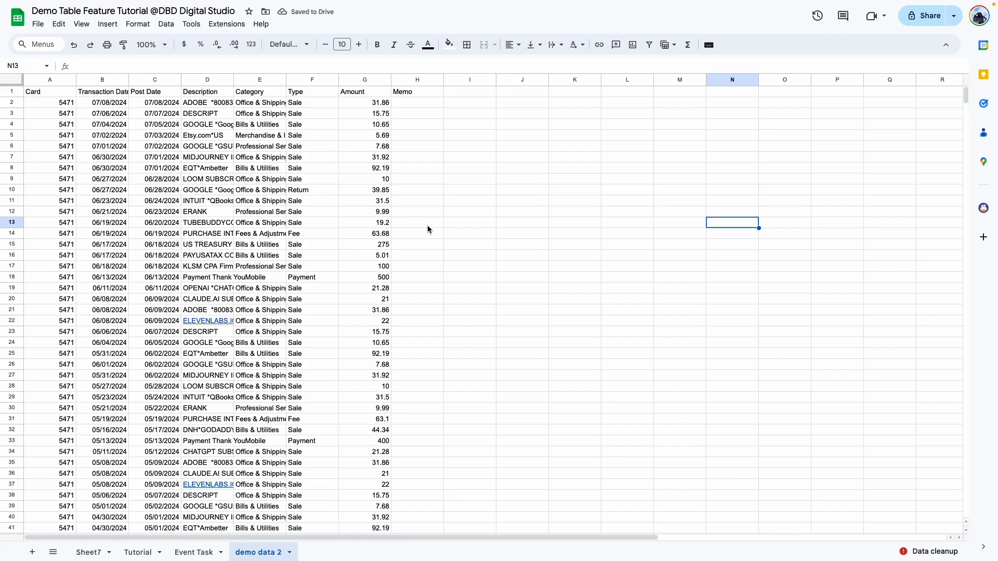
drag(102, 102, 366, 149)
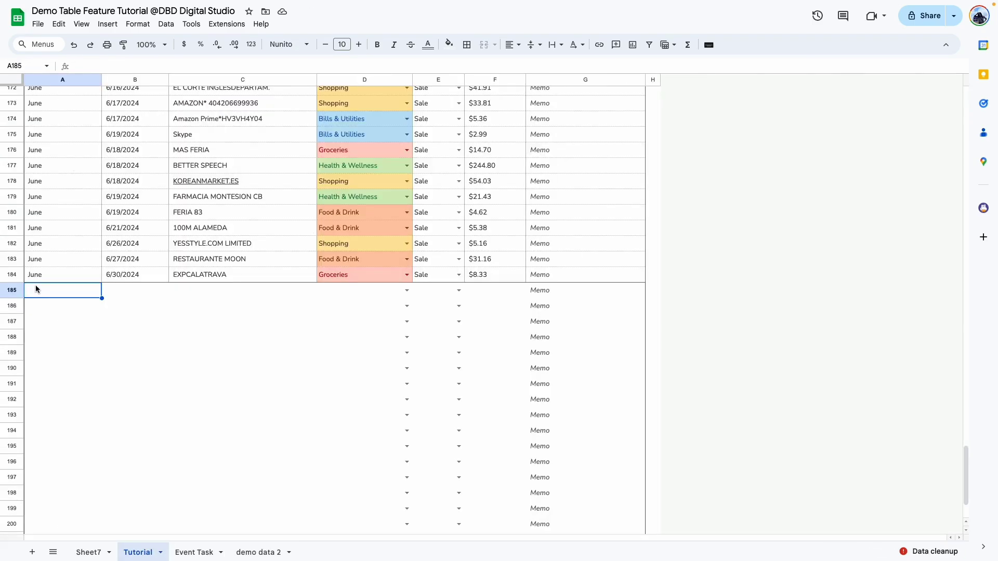
Step: Paste the five July transactions at the table's end and delete empty rows 190–204
key(ctrl+v)
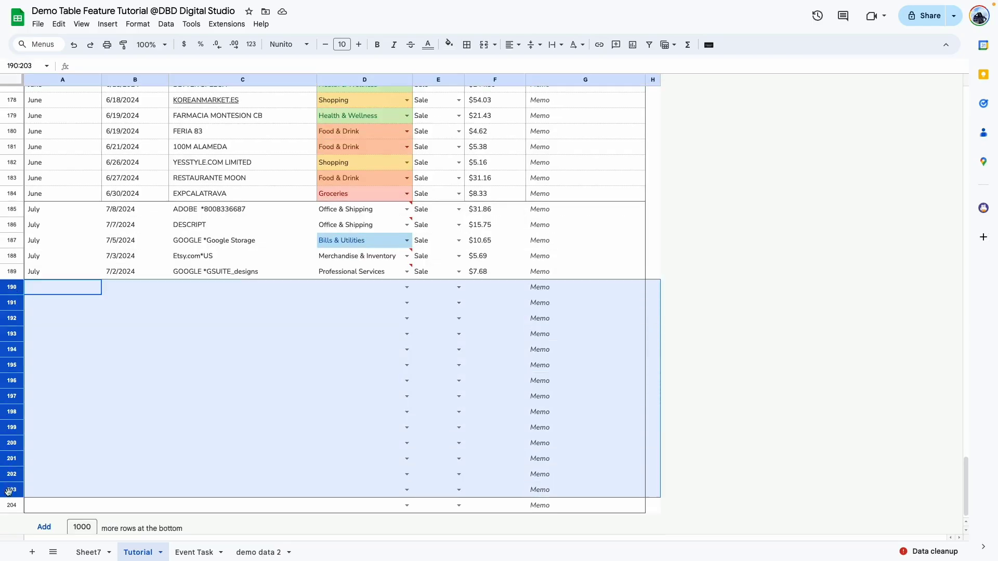
drag(16, 289, 12, 505)
right_click(12, 505)
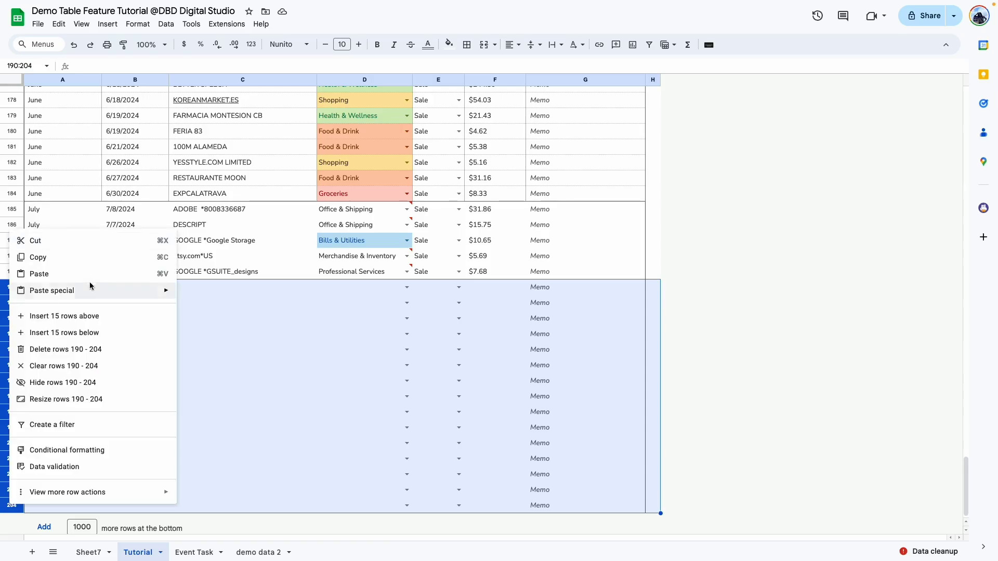
click(100, 350)
click(255, 437)
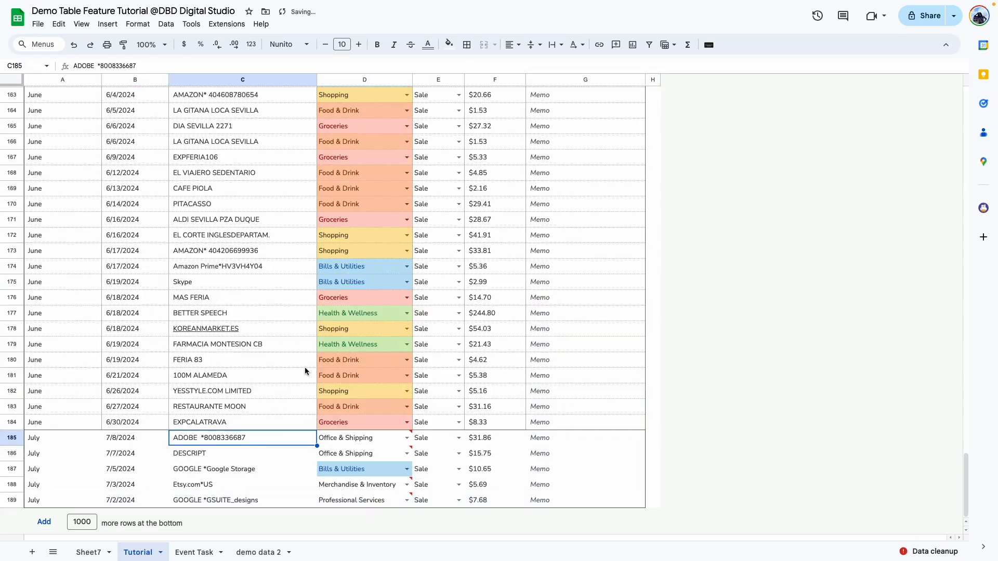
key(ctrl+z)
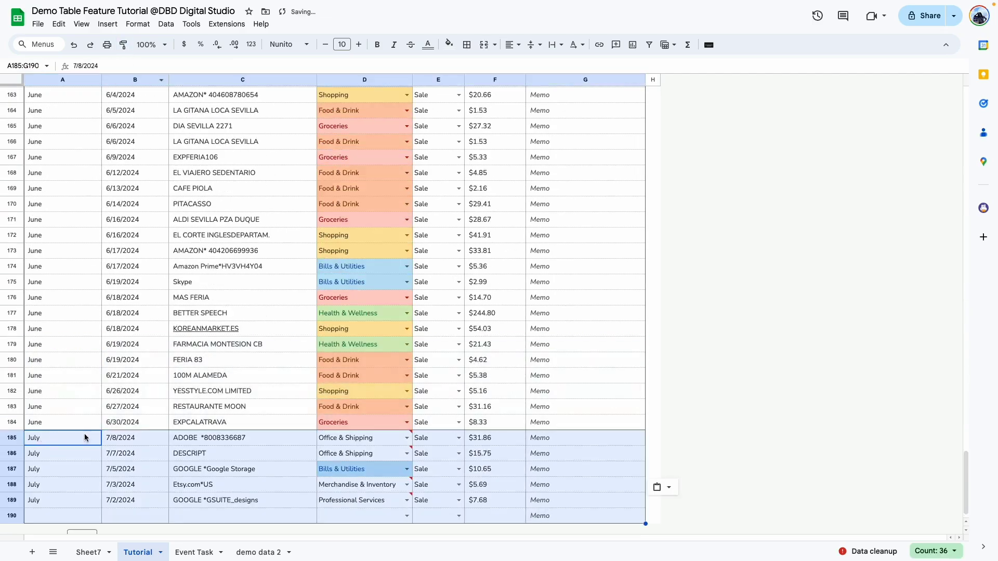
click(652, 390)
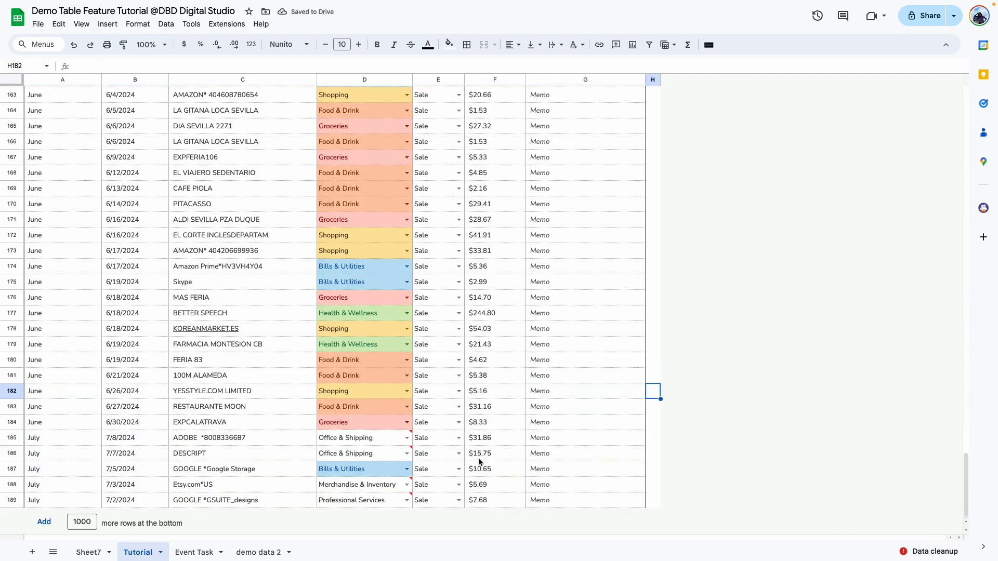
Step: Edit the Category dropdown rule, adding Office & Shipping, Merchandise & Inventory, Professional Services
double_click(371, 440)
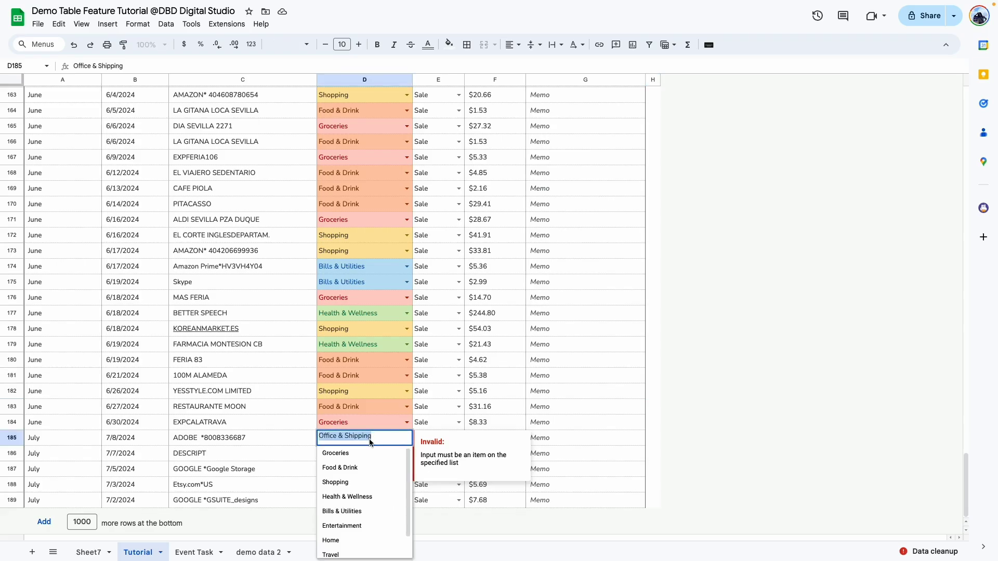
double_click(391, 440)
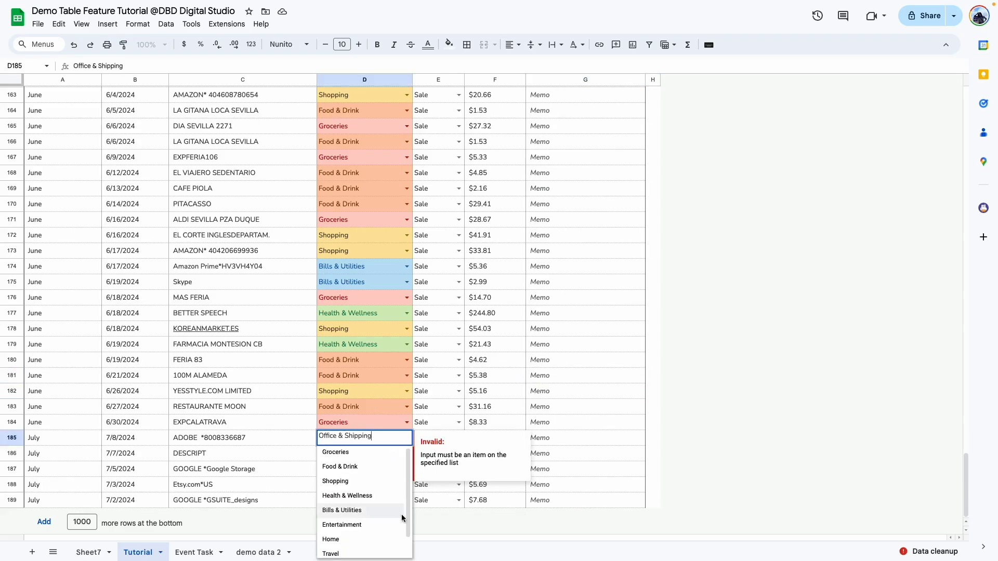
scroll(403, 518, down, 2)
click(396, 553)
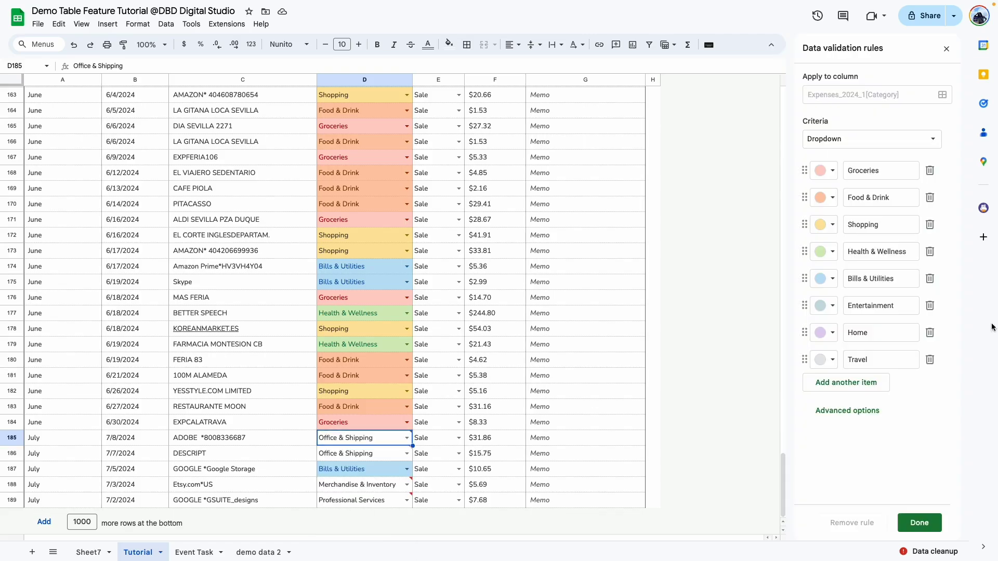
click(881, 384)
text(Office & Shipping)
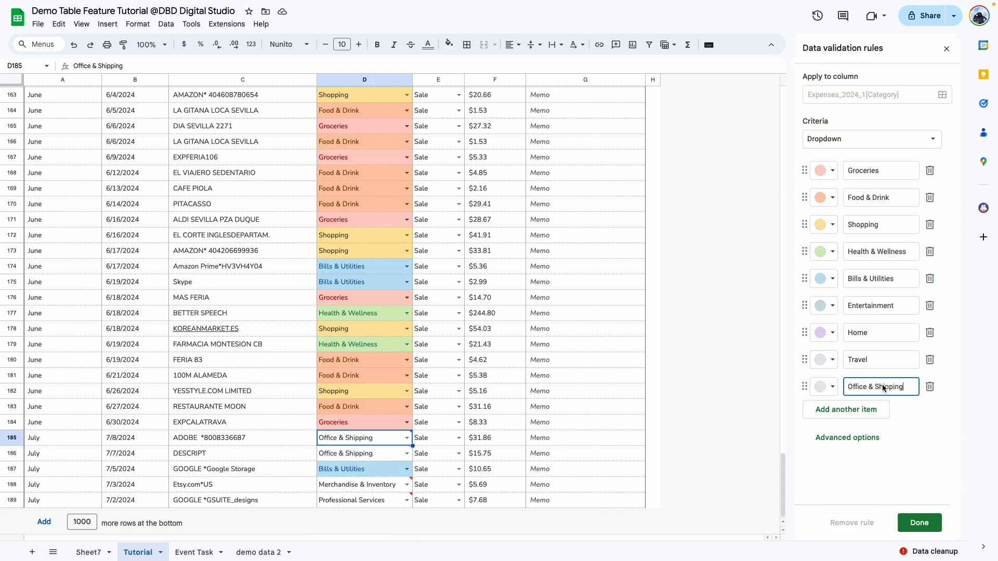
click(380, 481)
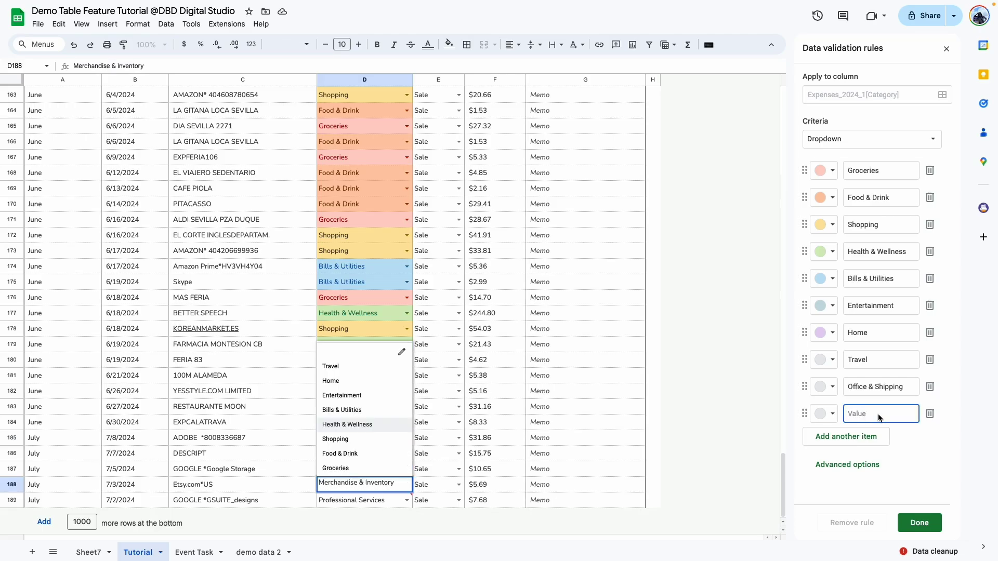
text(Merchandise & Inventory)
click(387, 503)
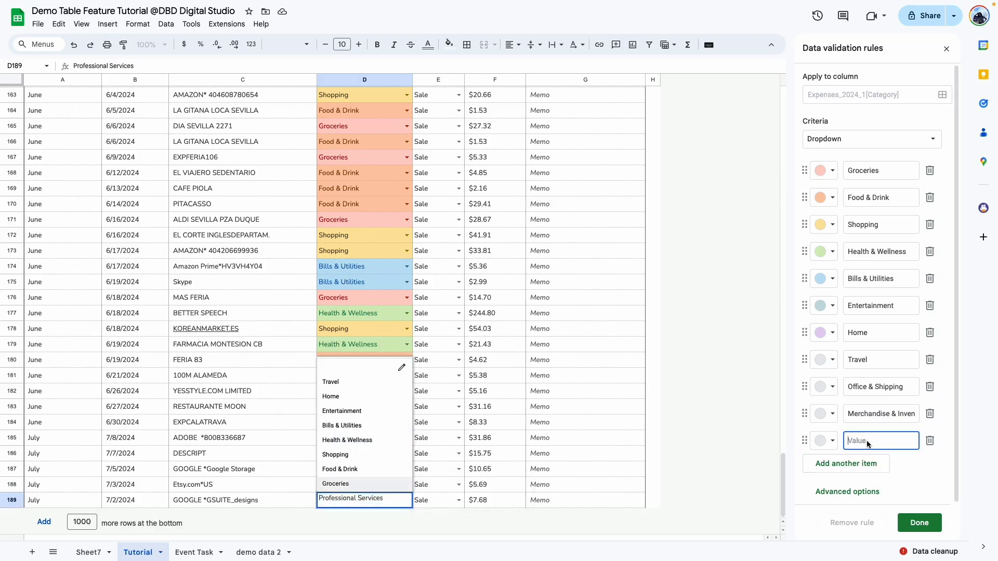
text(Professional Services)
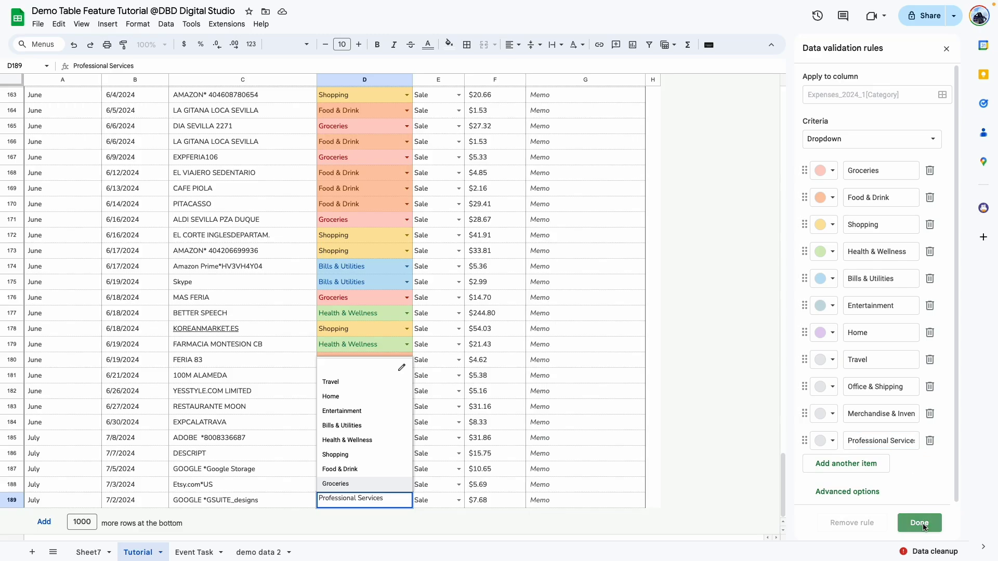
click(919, 523)
click(481, 435)
scroll(476, 429, down, 20)
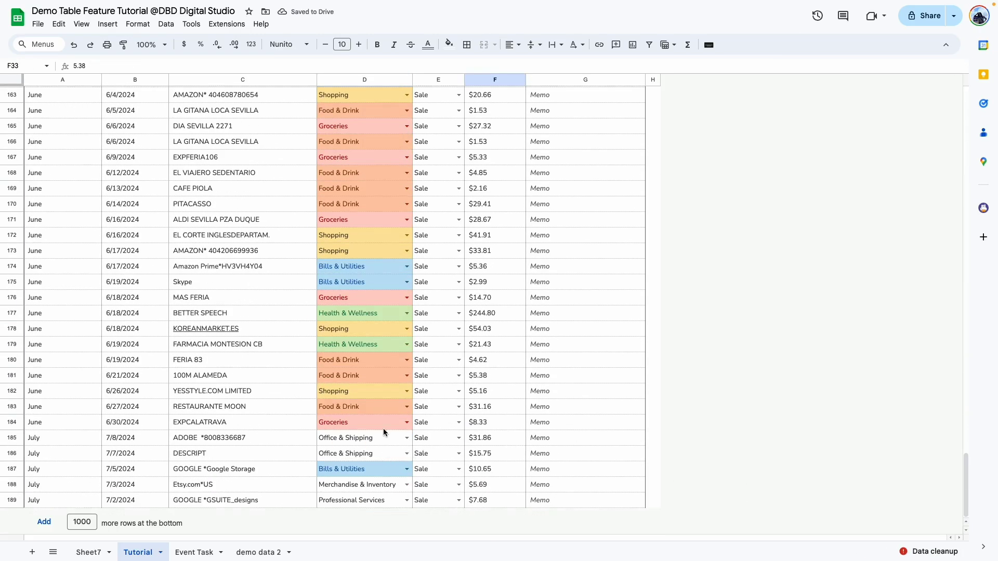
scroll(383, 423, up, 20)
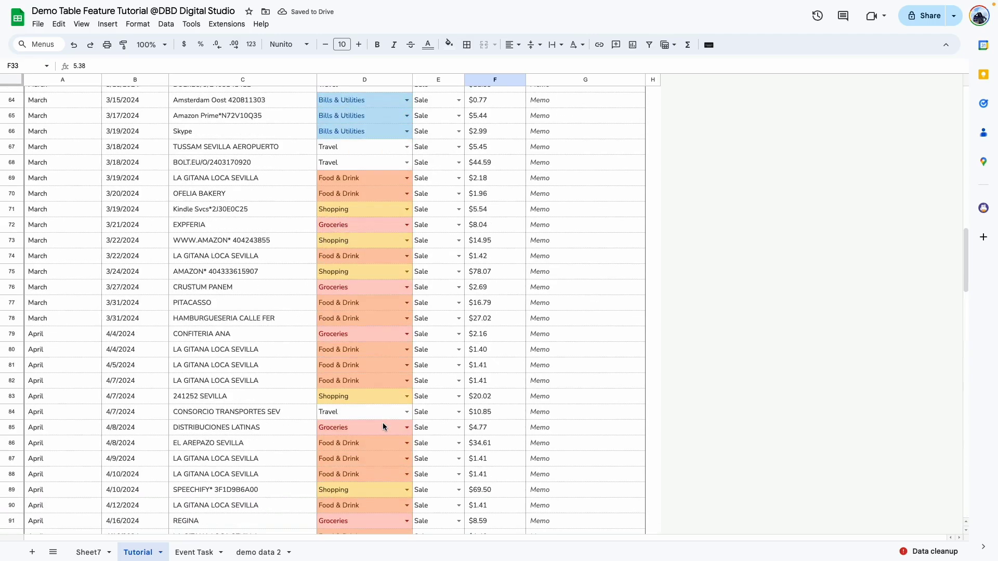
click(653, 297)
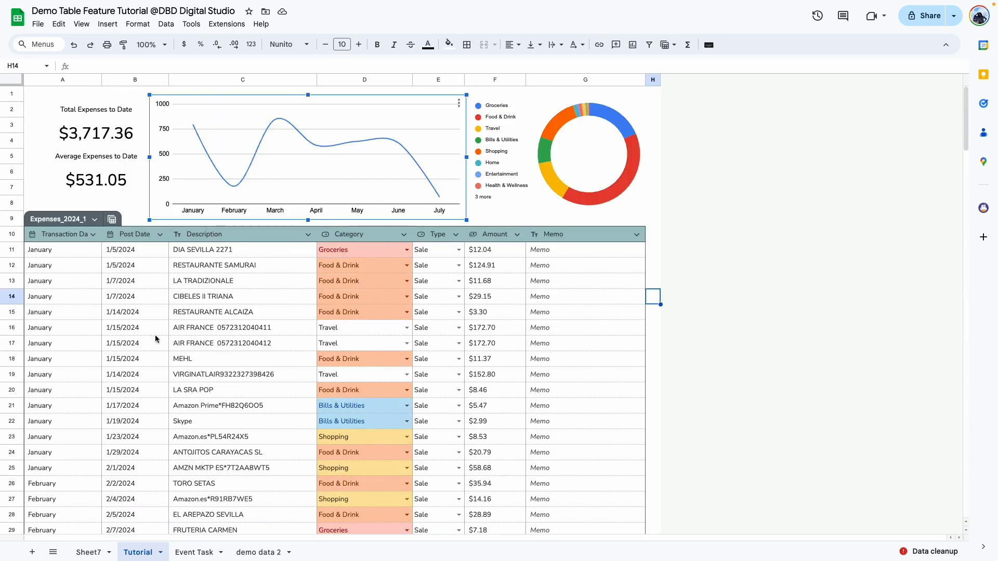
key(ctrl+super+f)
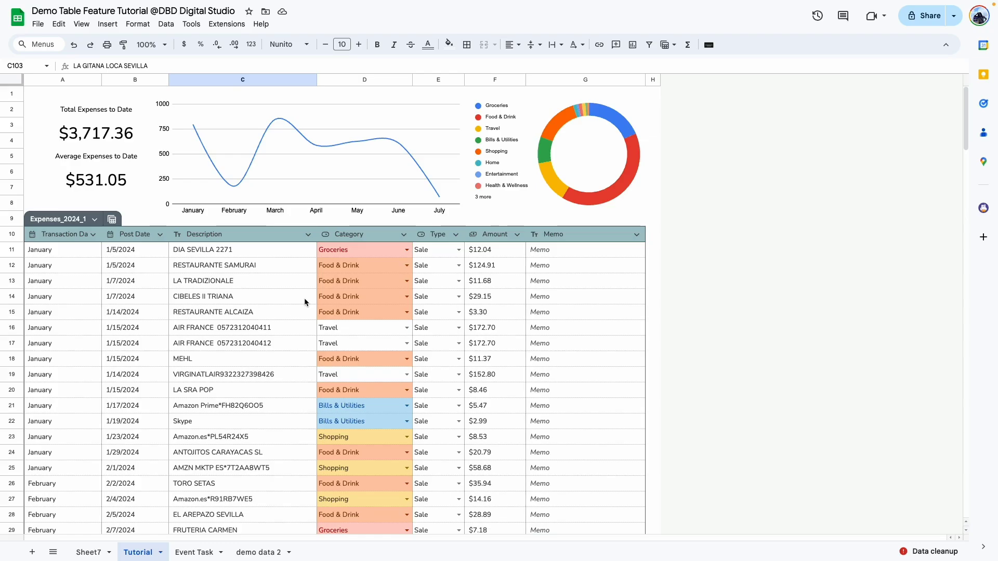
double_click(117, 178)
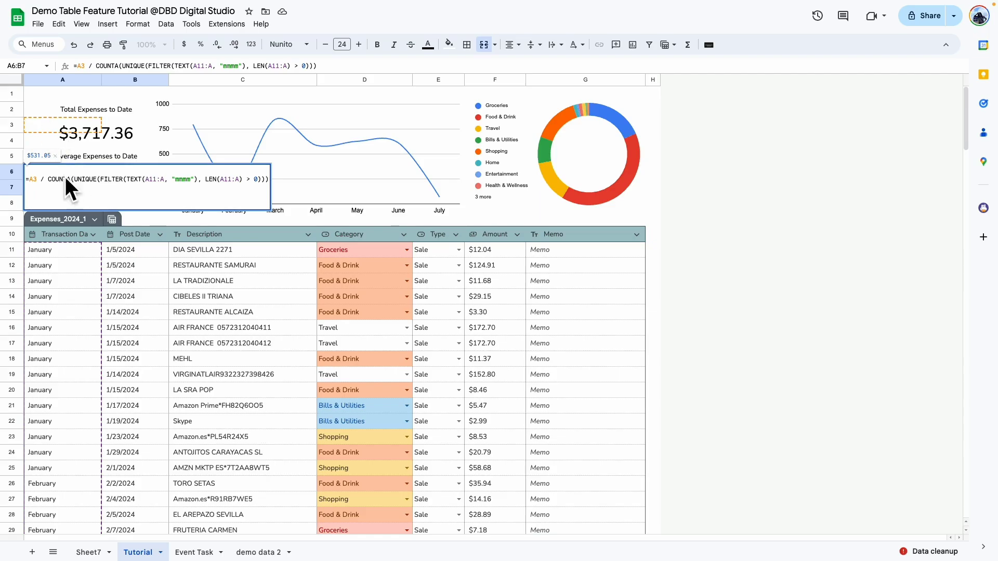
Step: Enter a test August date in A190 and check the average drops to $464.67
click(78, 297)
scroll(88, 330, down, 20)
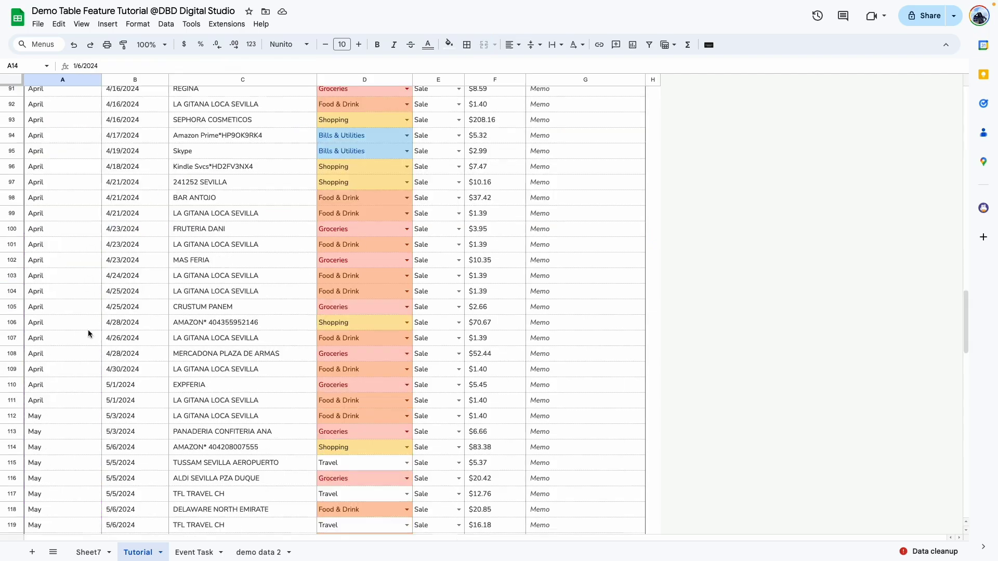
scroll(89, 330, down, 10)
scroll(88, 334, down, 3)
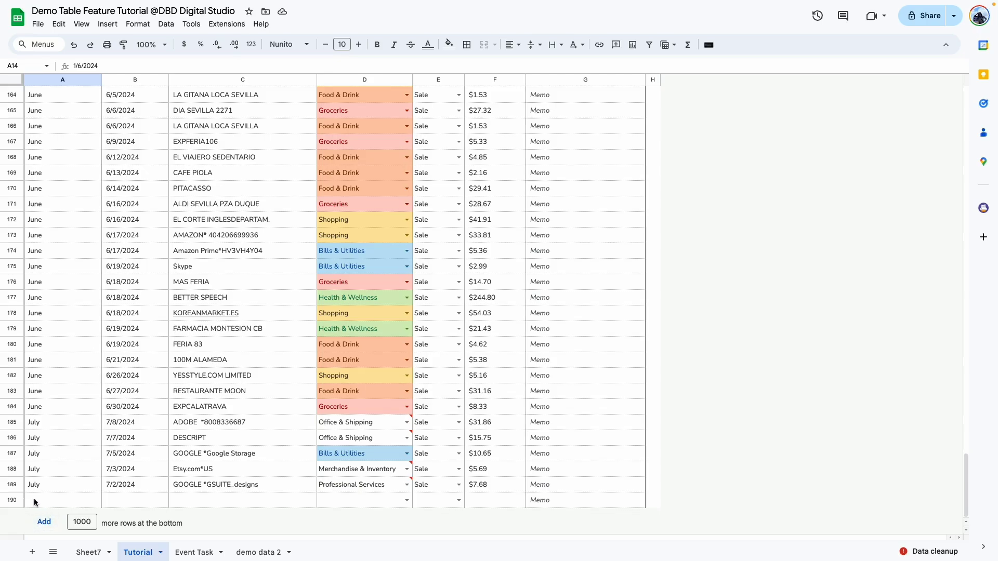
click(36, 502)
double_click(37, 502)
click(98, 361)
click(60, 404)
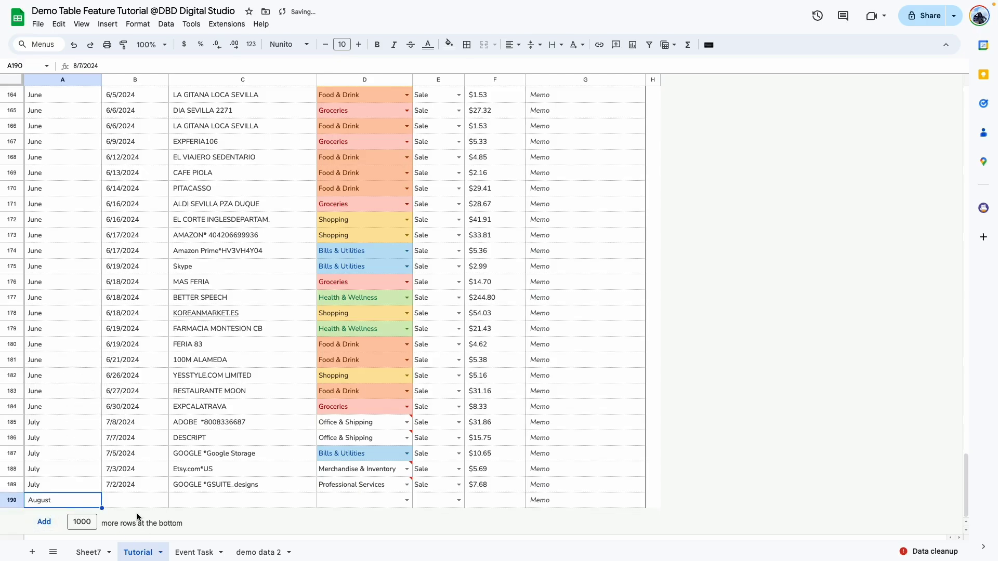
scroll(87, 390, up, 20)
click(94, 181)
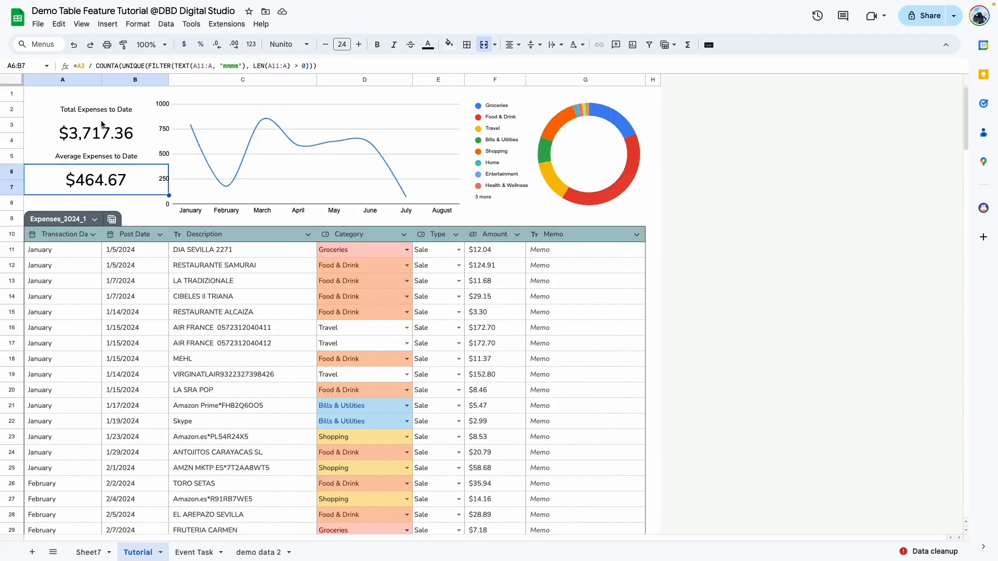
scroll(86, 352, down, 20)
scroll(99, 368, down, 15)
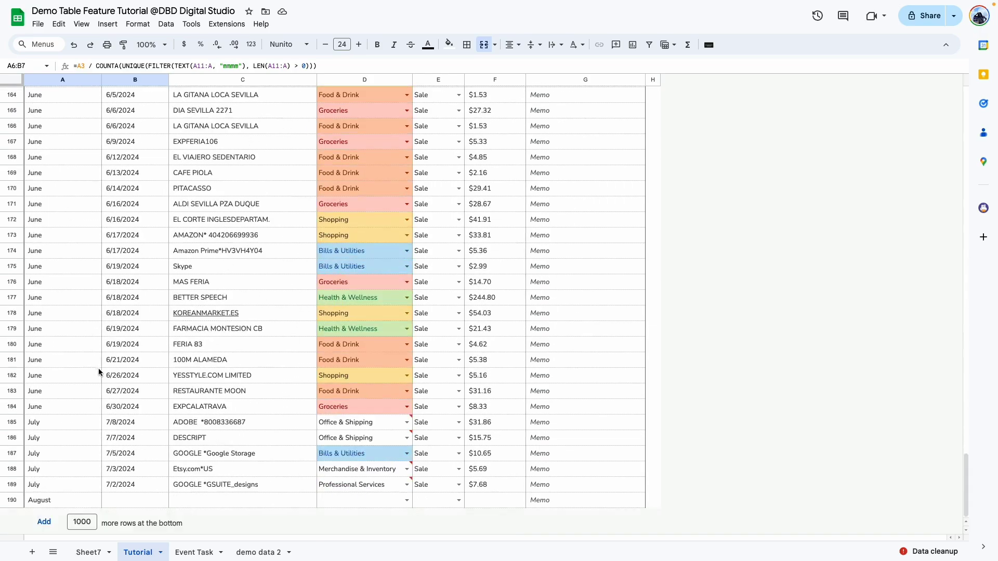
Step: Delete the test August date and add ten empty rows below July
click(72, 502)
key(Delete)
scroll(68, 411, up, 20)
scroll(68, 411, up, 10)
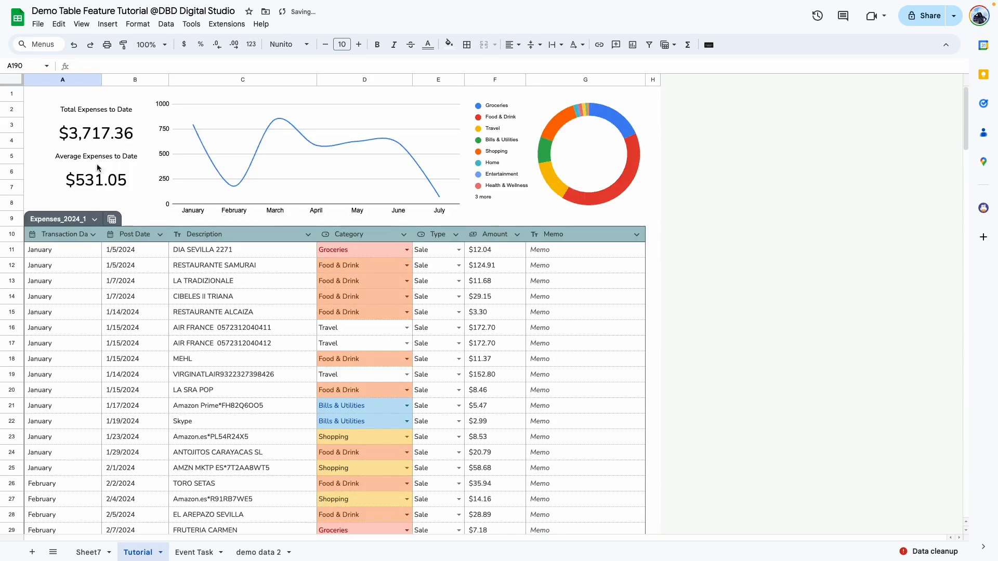
scroll(77, 398, down, 20)
scroll(79, 399, down, 15)
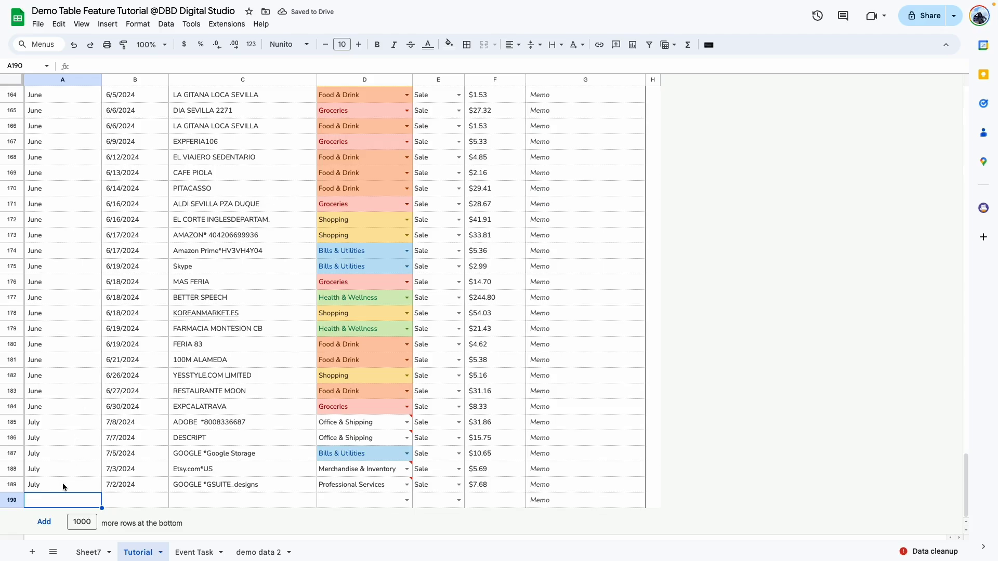
double_click(88, 518)
text(10)
key(Return)
click(136, 511)
scroll(146, 463, up, 20)
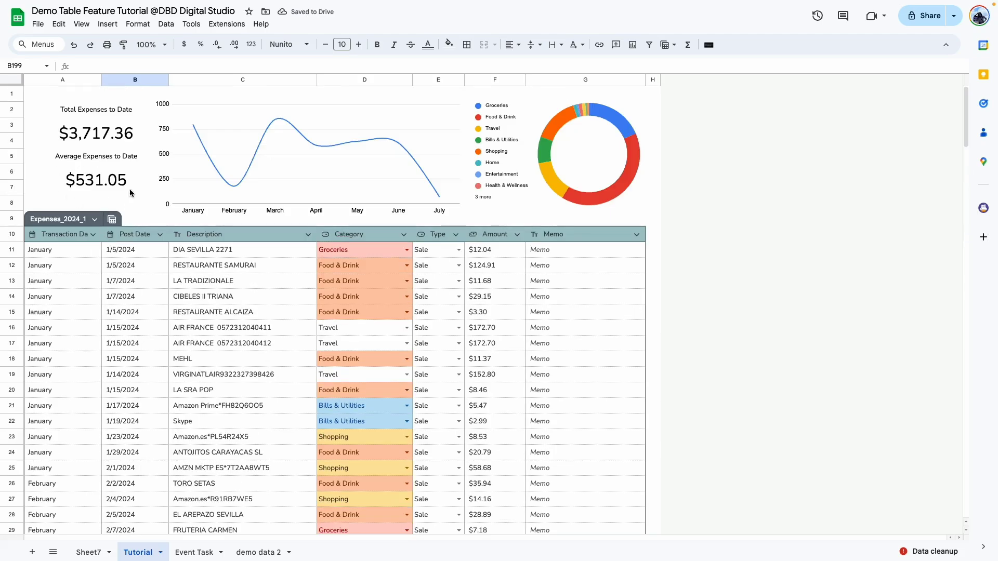
scroll(122, 195, down, 15)
scroll(119, 344, down, 10)
scroll(119, 345, down, 10)
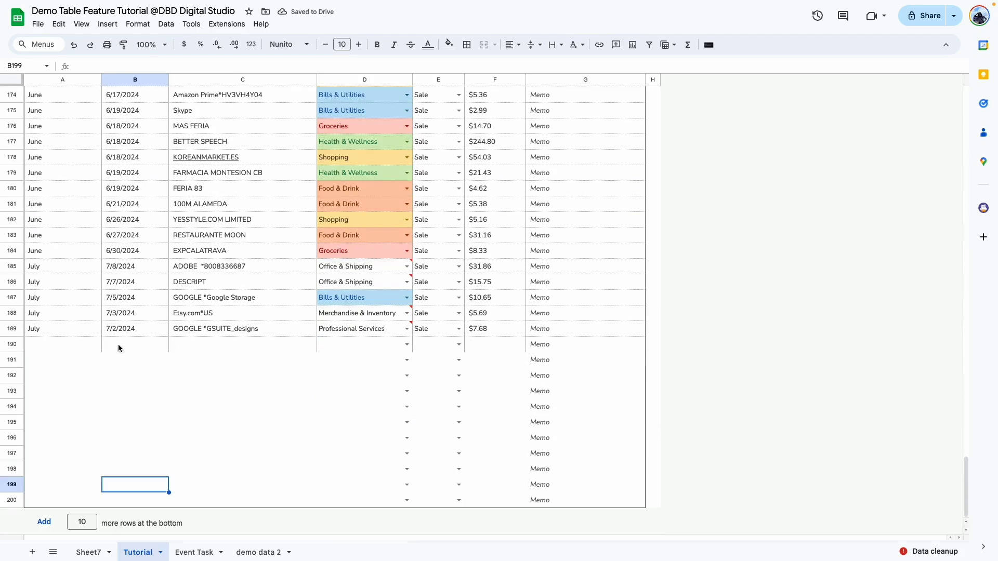
scroll(118, 344, up, 10)
scroll(118, 344, up, 10)
scroll(118, 344, up, 10)
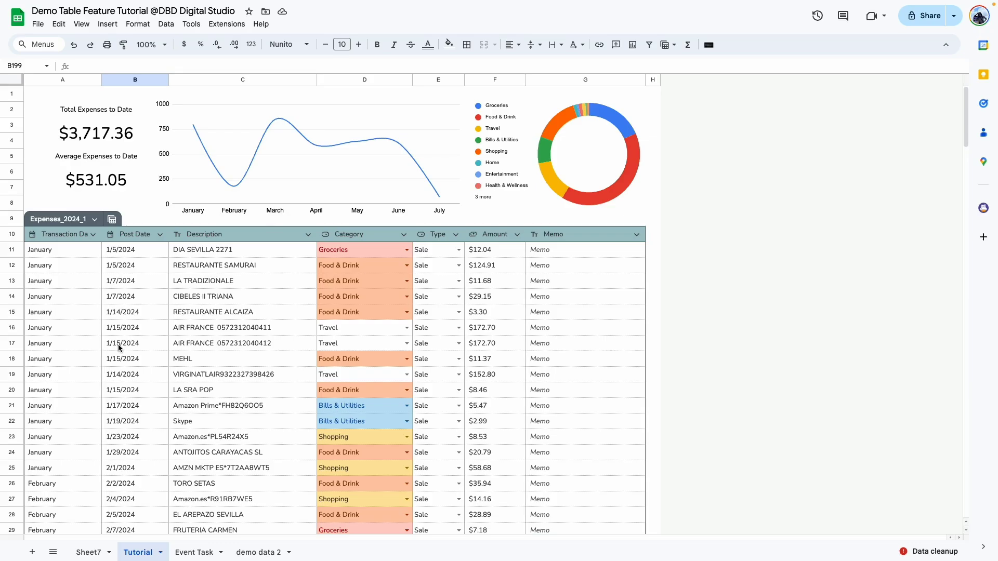
click(234, 295)
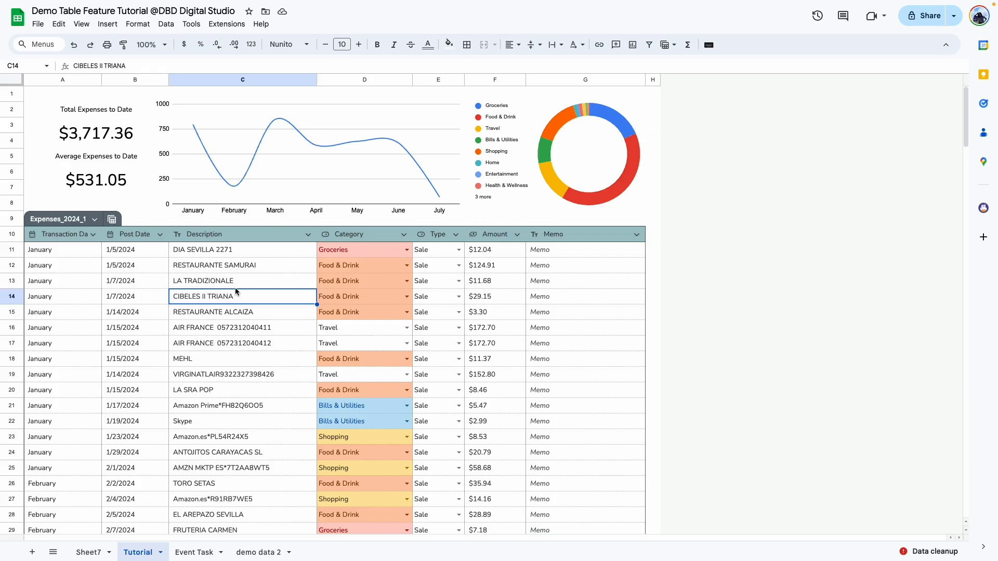